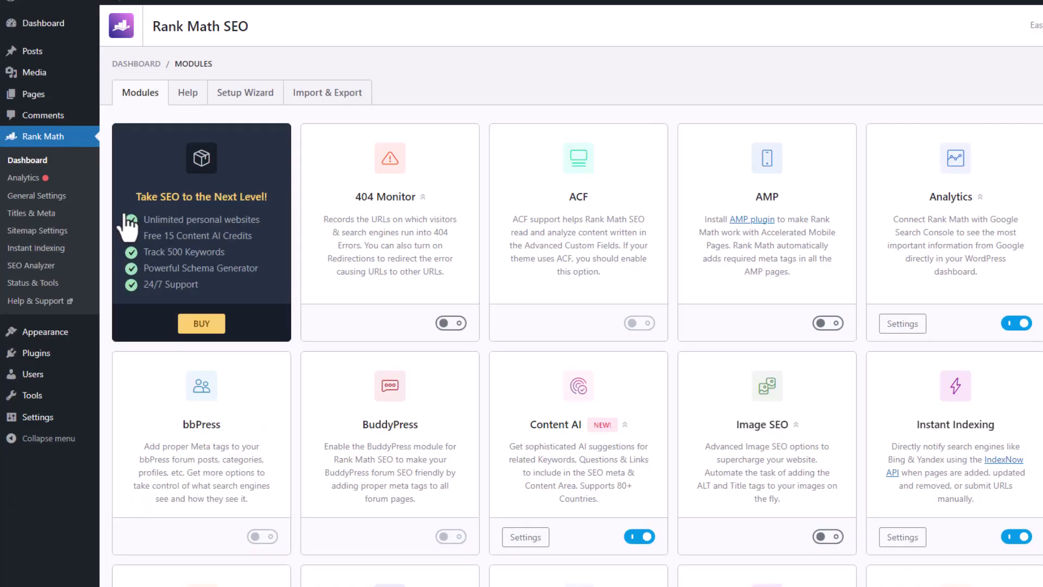
# Step: Enable the 404 Monitor, Image SEO and Redirections modules on the Rank Math dashboard
pyautogui.click(49, 162)
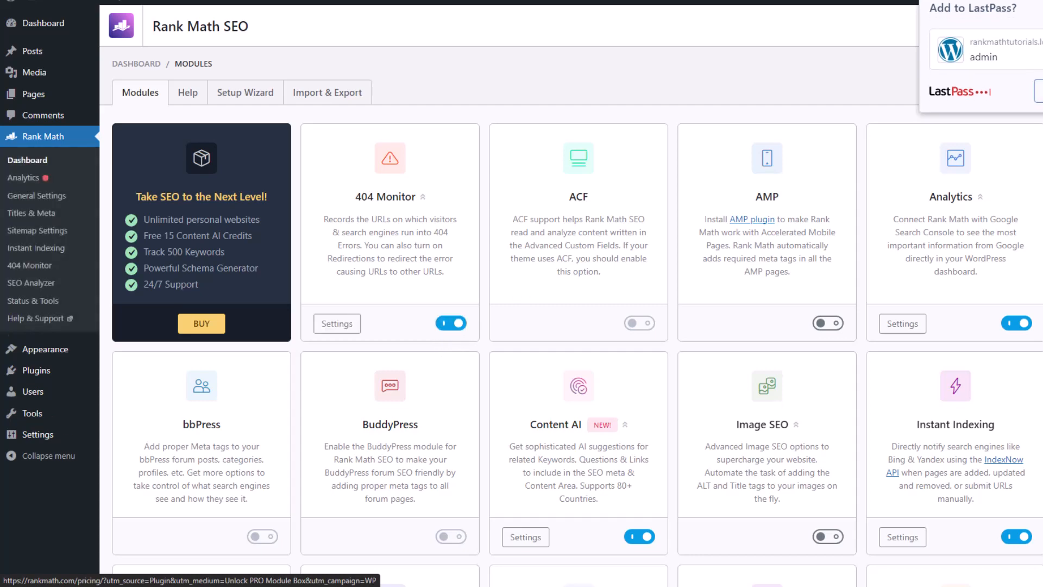
pyautogui.scroll(-5, 571, 296)
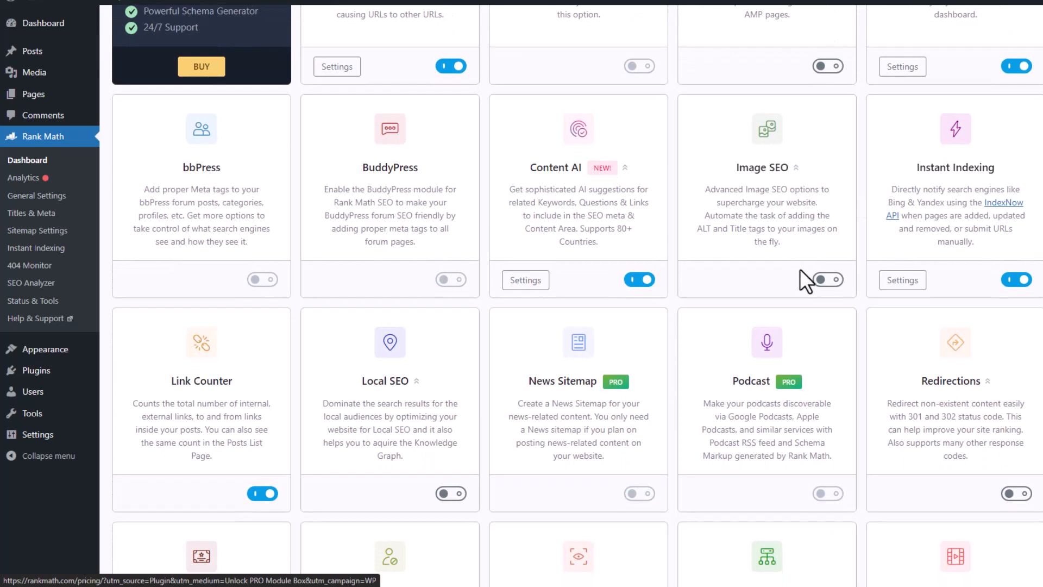
pyautogui.click(824, 280)
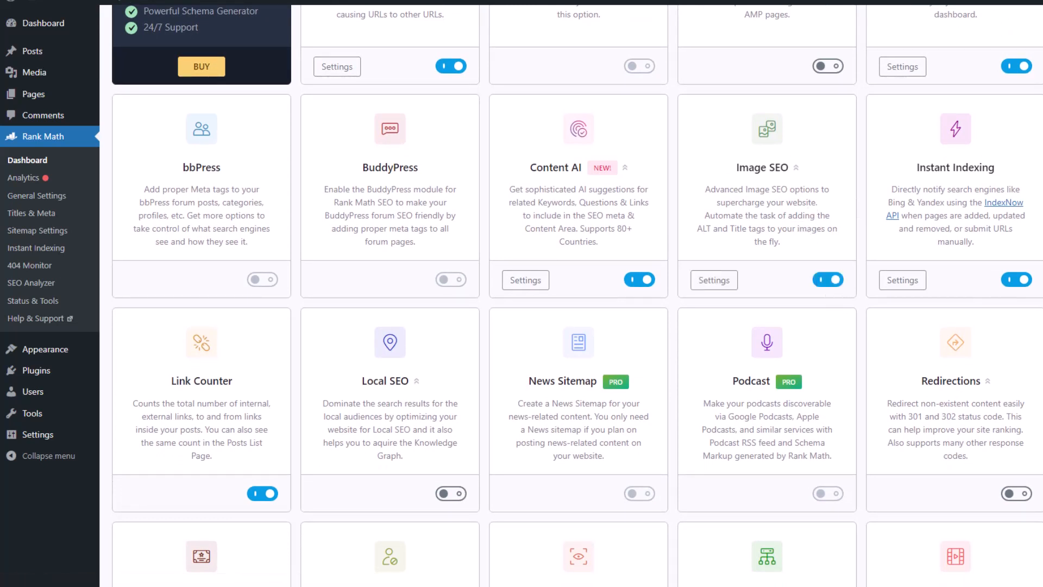
pyautogui.scroll(-4, 577, 295)
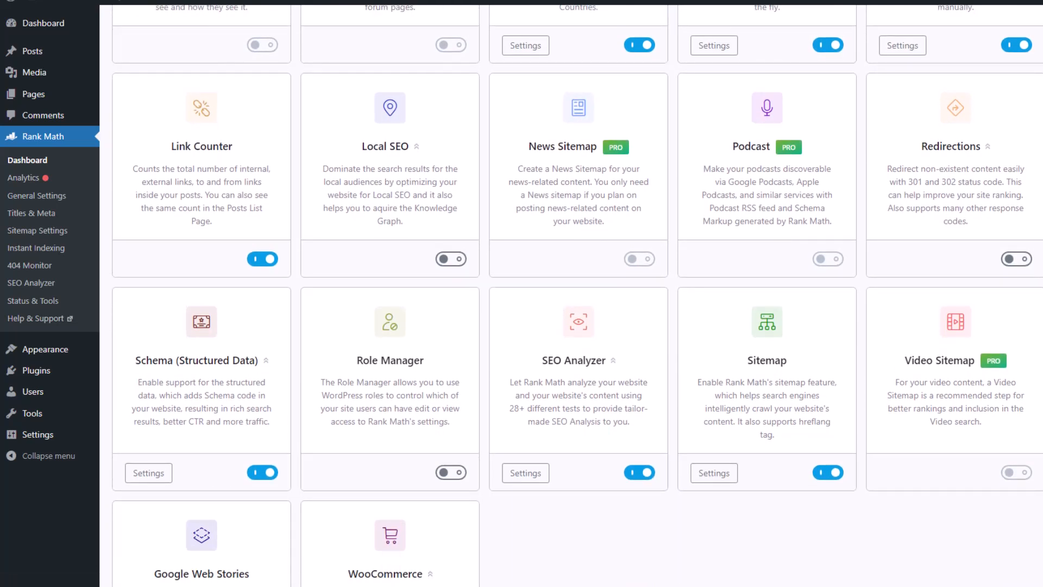
pyautogui.click(1014, 260)
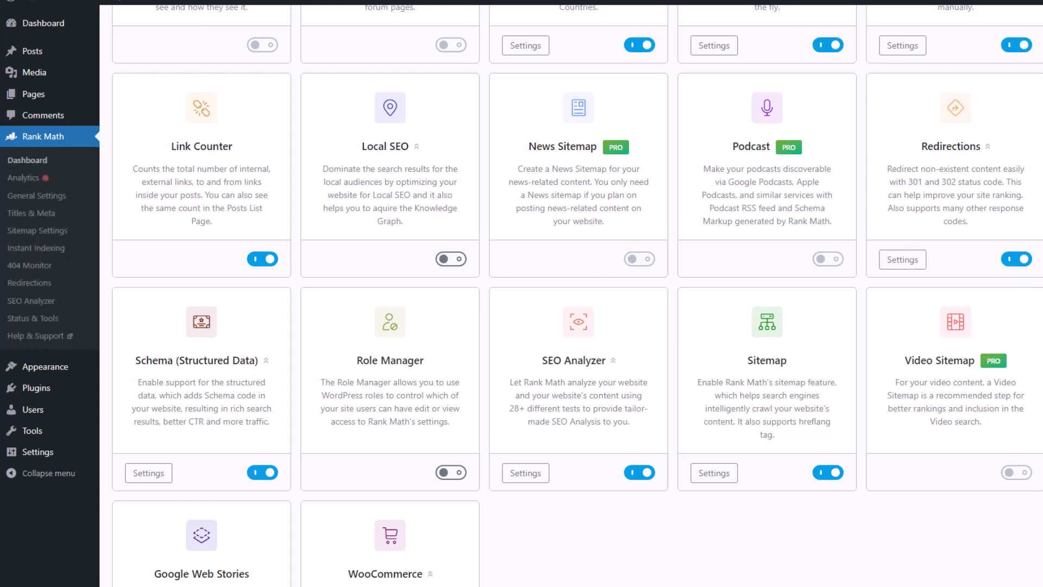
pyautogui.scroll(-4, 577, 292)
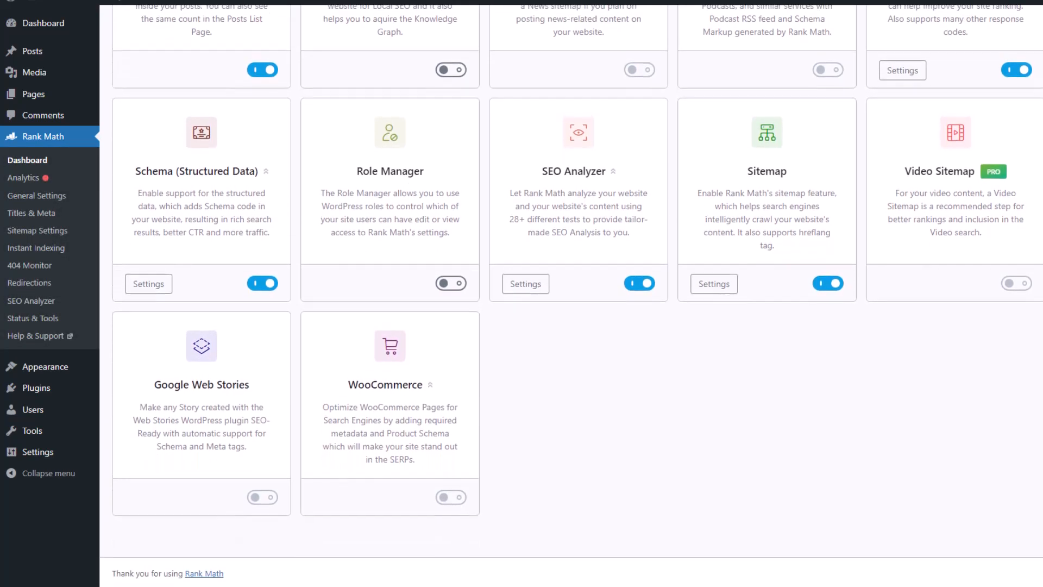
# Step: Open the Import & Export page to review the plugin settings import and backup options
pyautogui.scroll(7, 1040, 294)
pyautogui.scroll(6, 571, 293)
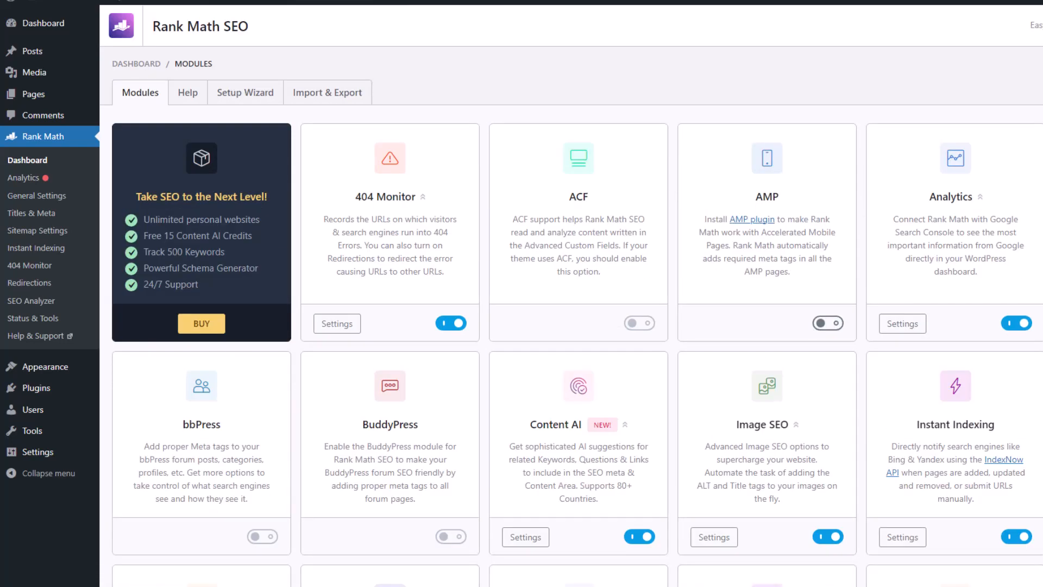
pyautogui.click(223, 99)
pyautogui.click(295, 98)
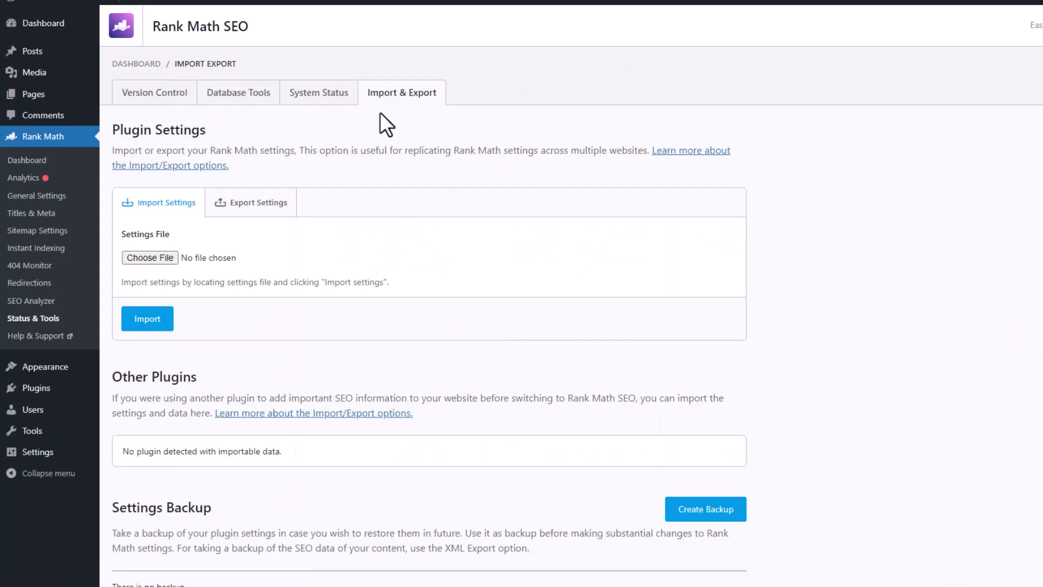
# Step: Start connecting a Rank Math account from the Analytics page, accepting the terms and signing in with Google
pyautogui.click(47, 182)
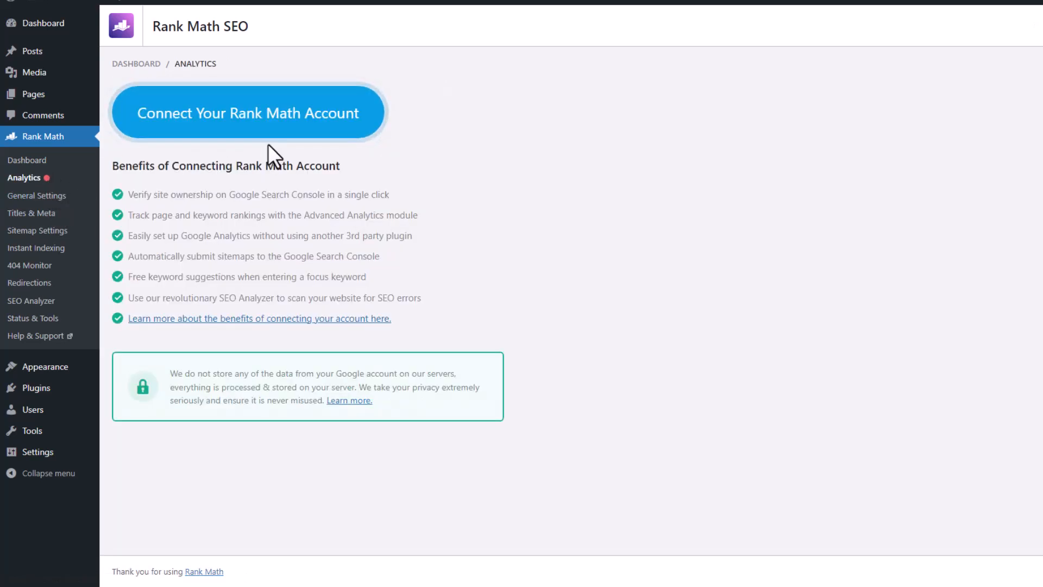
pyautogui.click(292, 125)
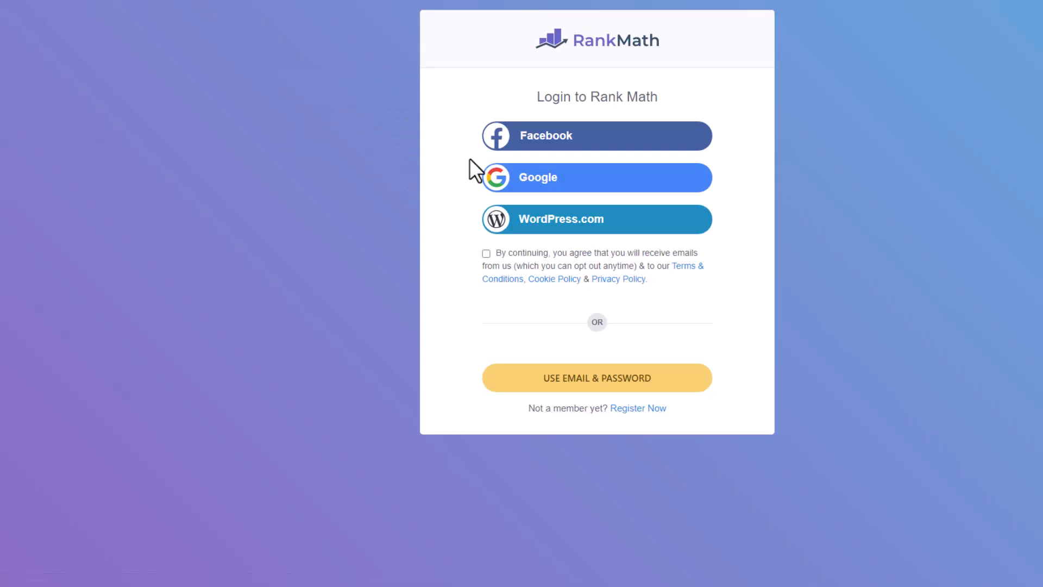
pyautogui.click(548, 188)
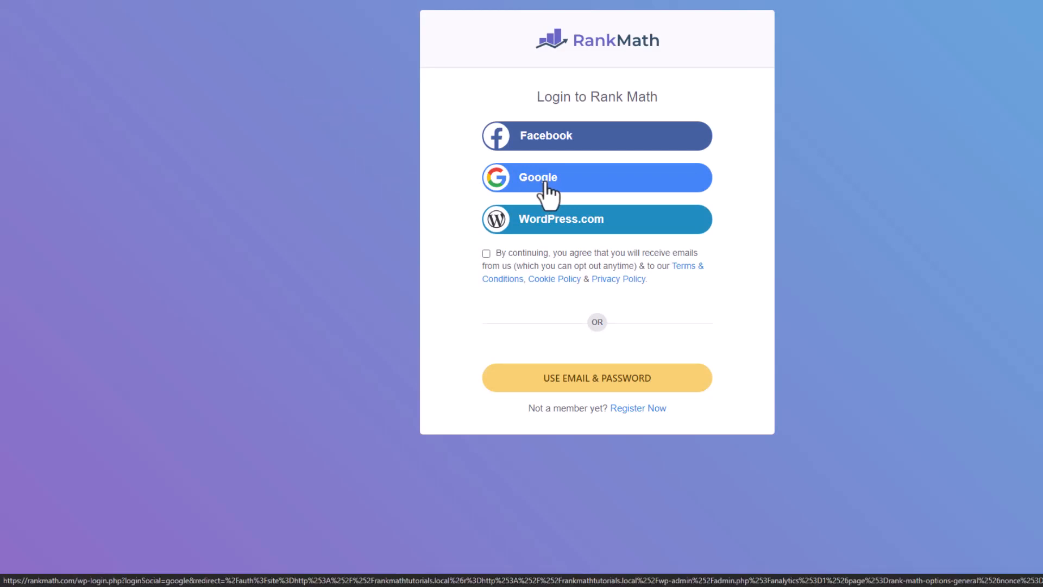
pyautogui.click(533, 255)
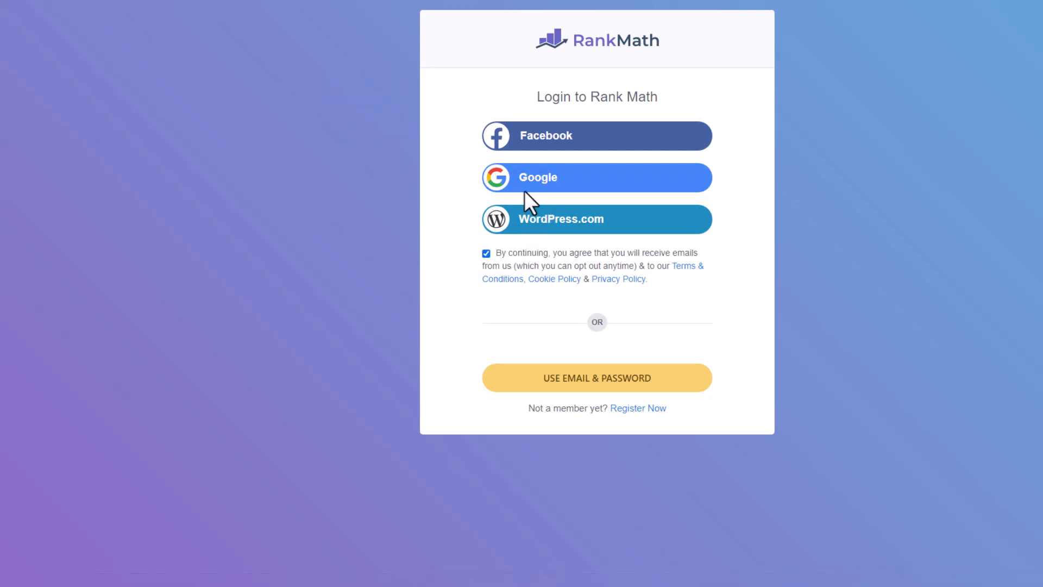
pyautogui.click(529, 171)
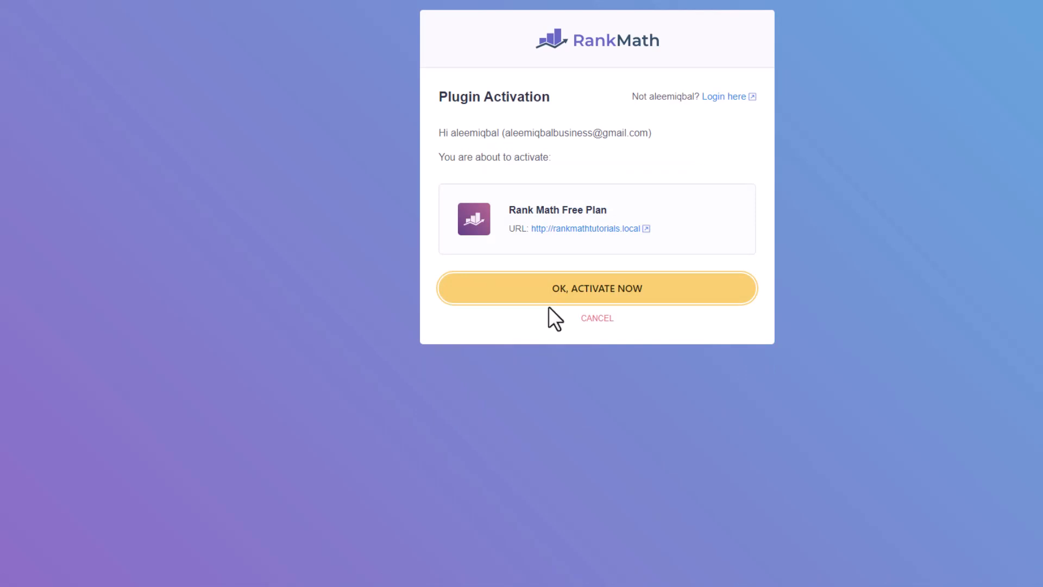
# Step: Activate the Rank Math Free Plan and grant the plugin all requested Google Analytics and Search Console access
pyautogui.click(529, 180)
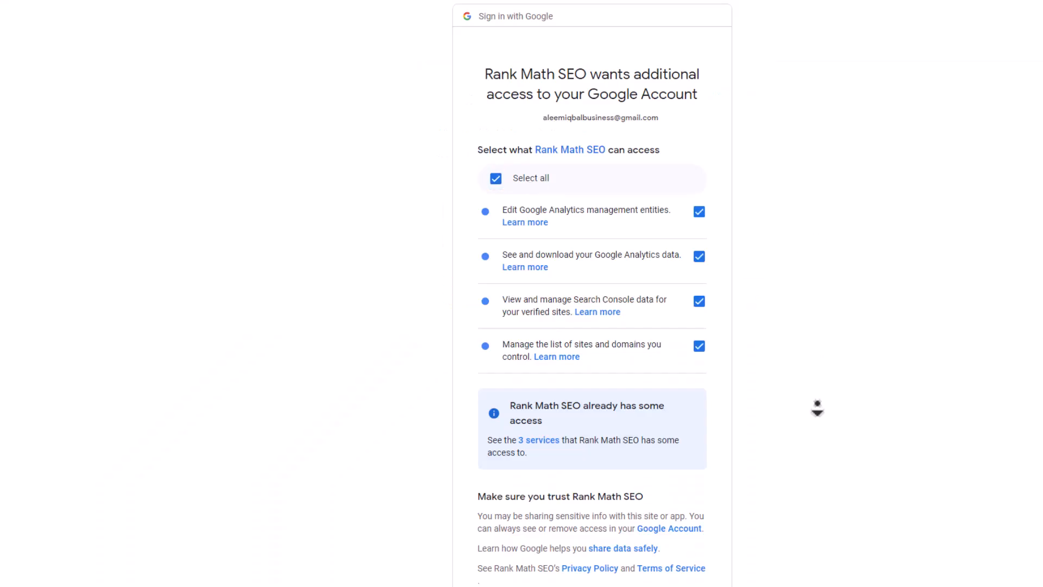
pyautogui.scroll(-2, 815, 413)
pyautogui.click(676, 490)
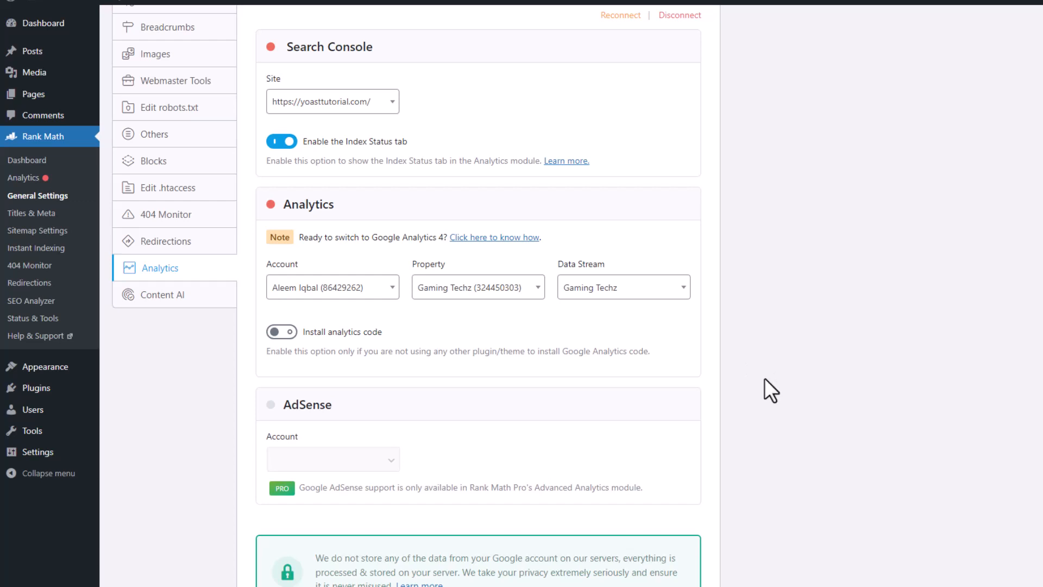
# Step: Save the Analytics settings for Search Console, Google Analytics and email reports
pyautogui.middleClick(761, 409)
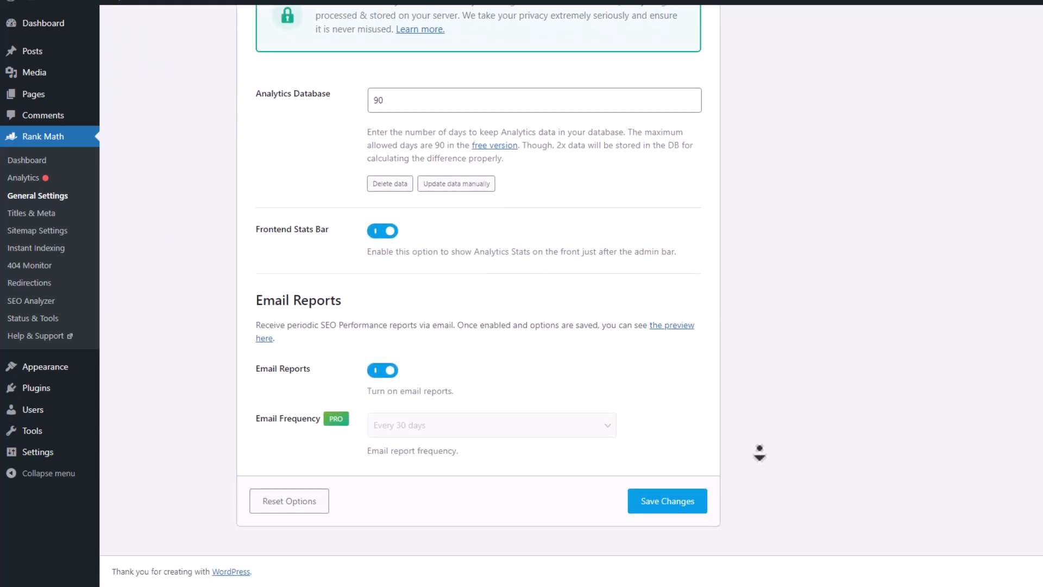
pyautogui.click(685, 502)
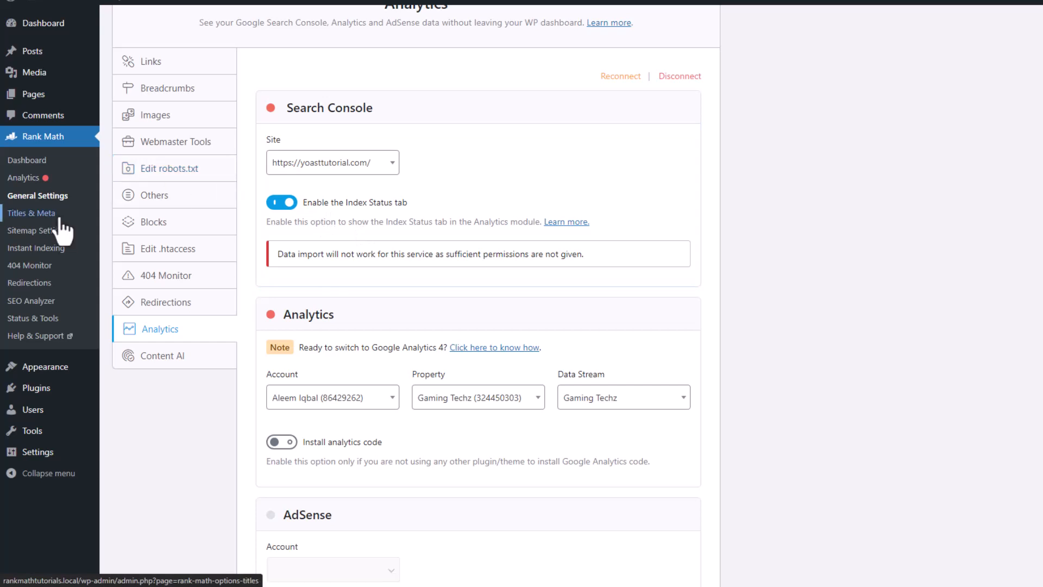
# Step: Enable Strip Category Base in the Links section of the general settings
pyautogui.click(55, 200)
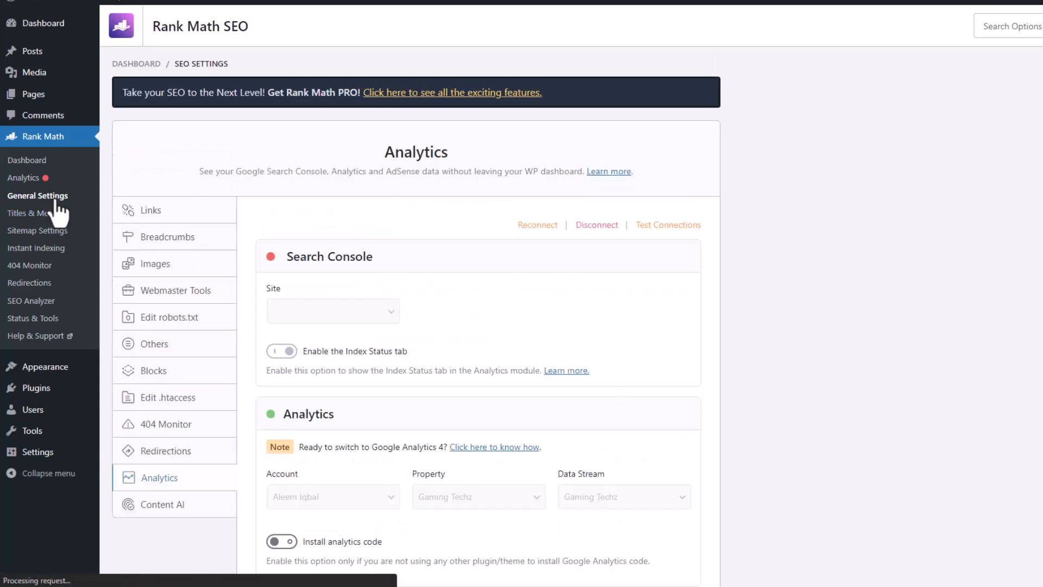
pyautogui.click(168, 205)
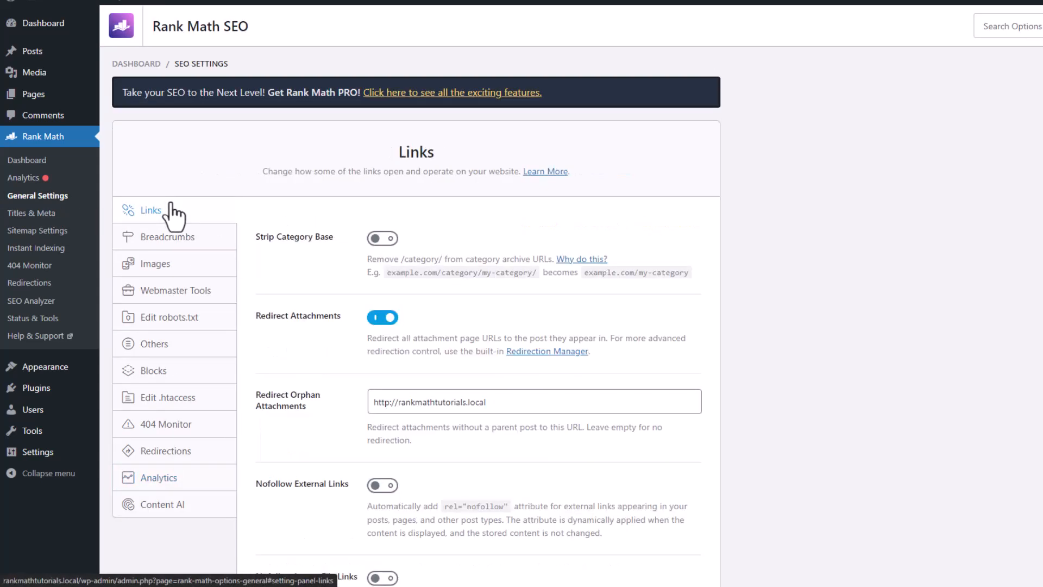
pyautogui.click(375, 240)
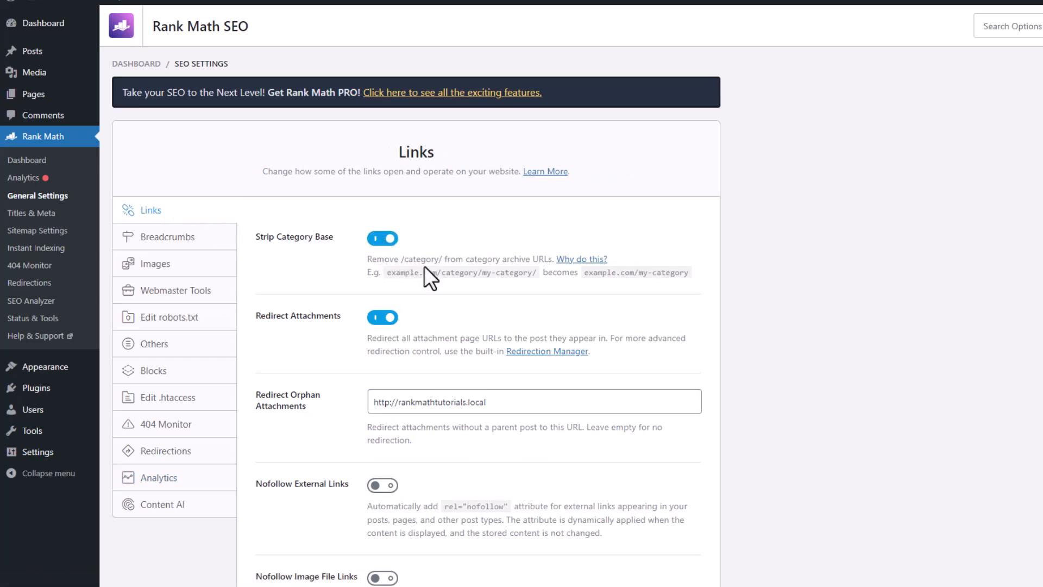
pyautogui.doubleClick(442, 272)
pyautogui.click(477, 276)
pyautogui.middleClick(473, 281)
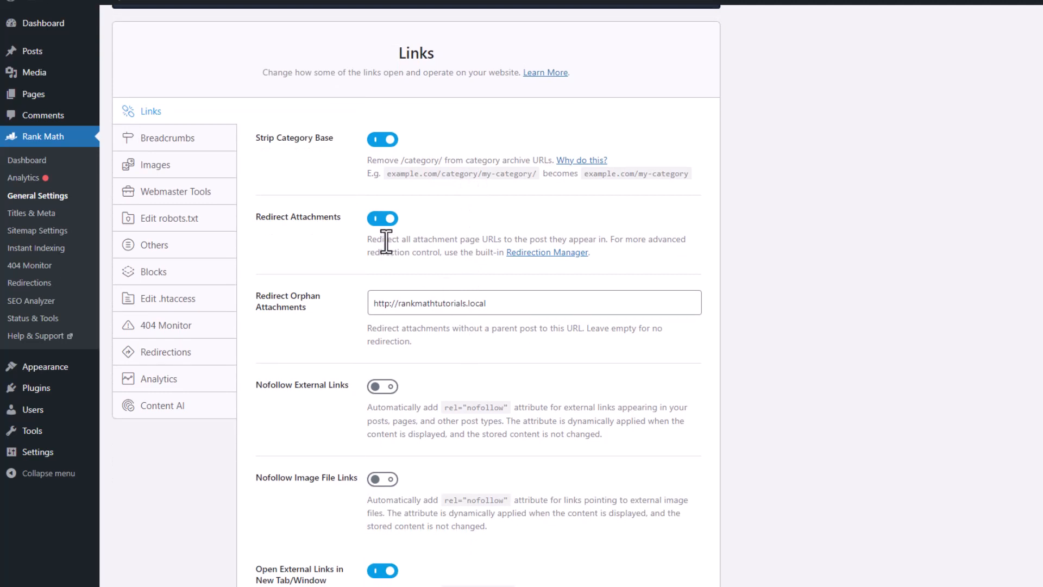
pyautogui.middleClick(358, 262)
pyautogui.middleClick(357, 263)
pyautogui.click(388, 301)
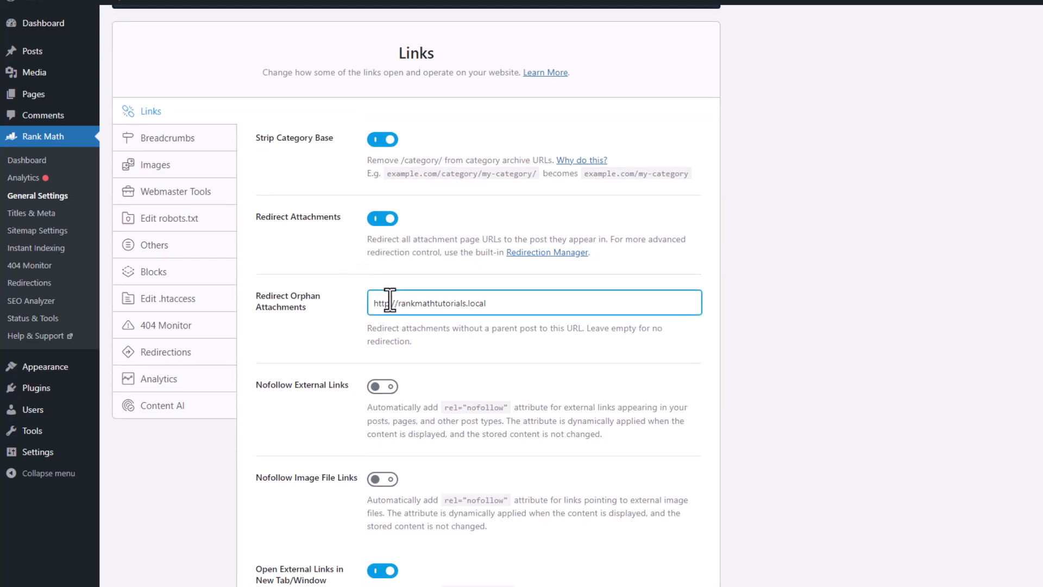
pyautogui.write('s')
pyautogui.click(508, 304)
pyautogui.write('/')
pyautogui.click(459, 342)
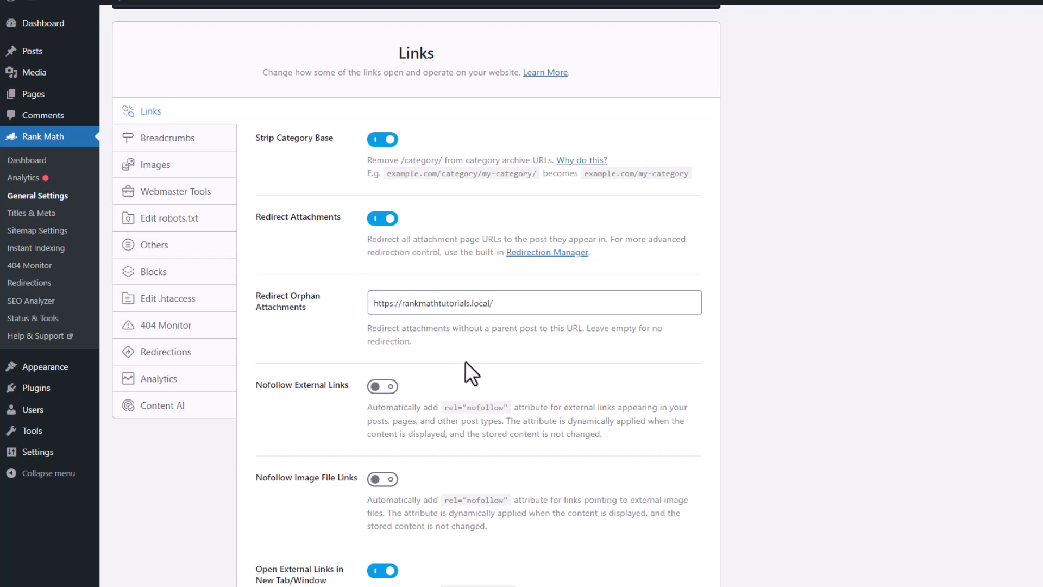
pyautogui.middleClick(465, 362)
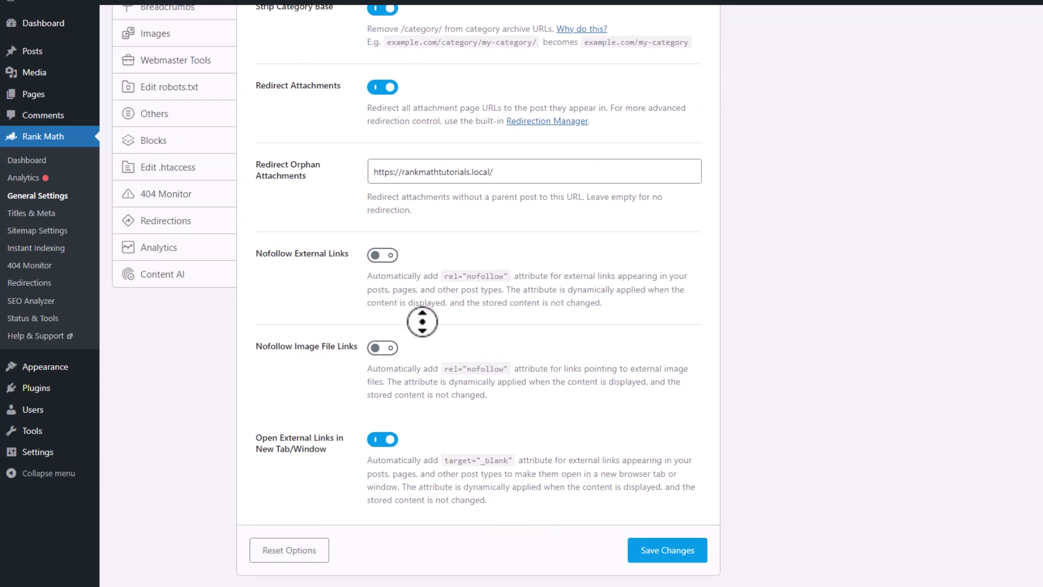
pyautogui.middleClick(430, 356)
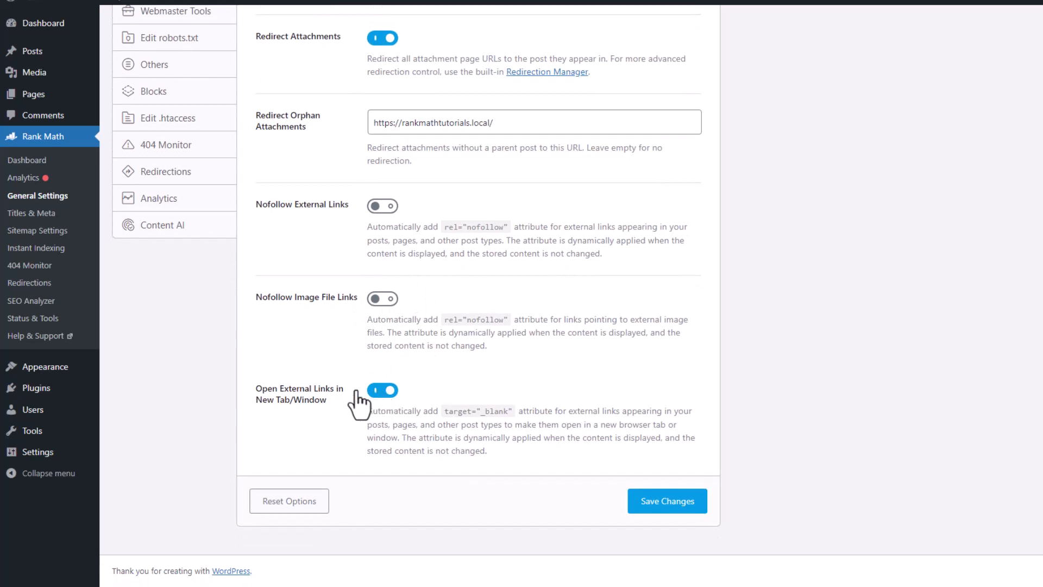
pyautogui.click(648, 508)
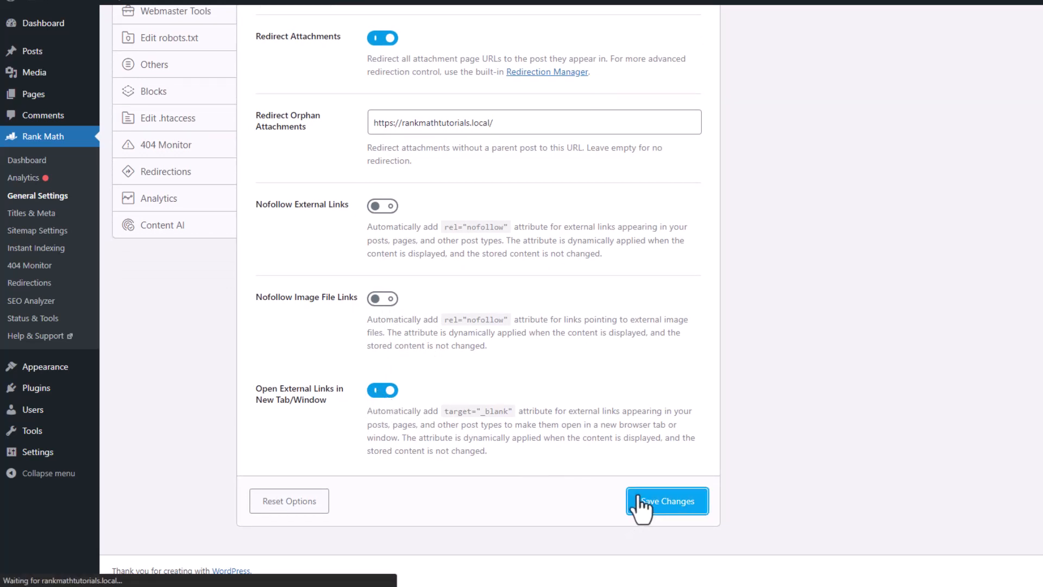
# Step: Open the Breadcrumbs settings and try enabling the breadcrumbs function
pyautogui.click(217, 275)
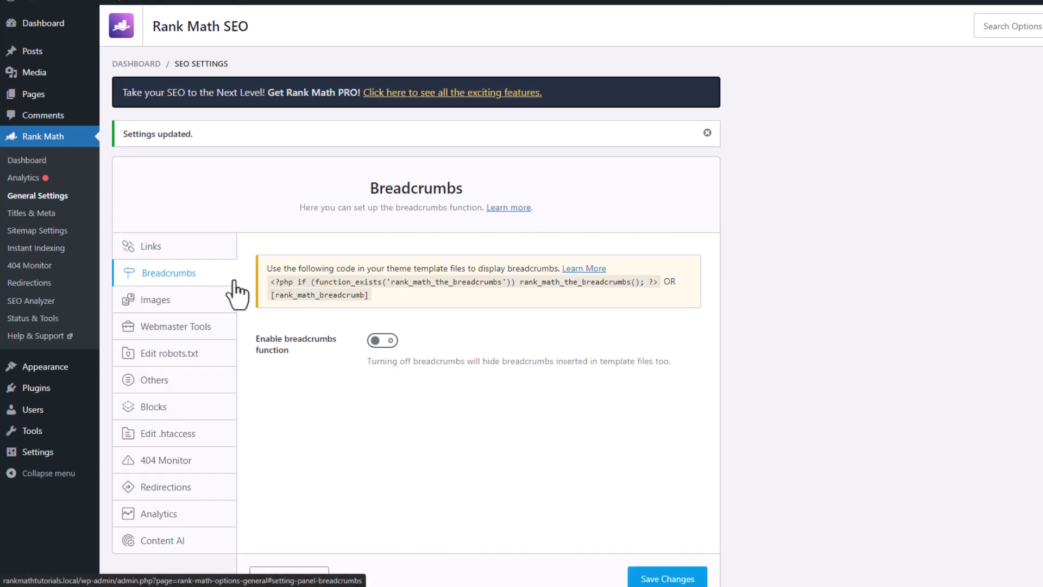
pyautogui.click(379, 342)
pyautogui.click(380, 341)
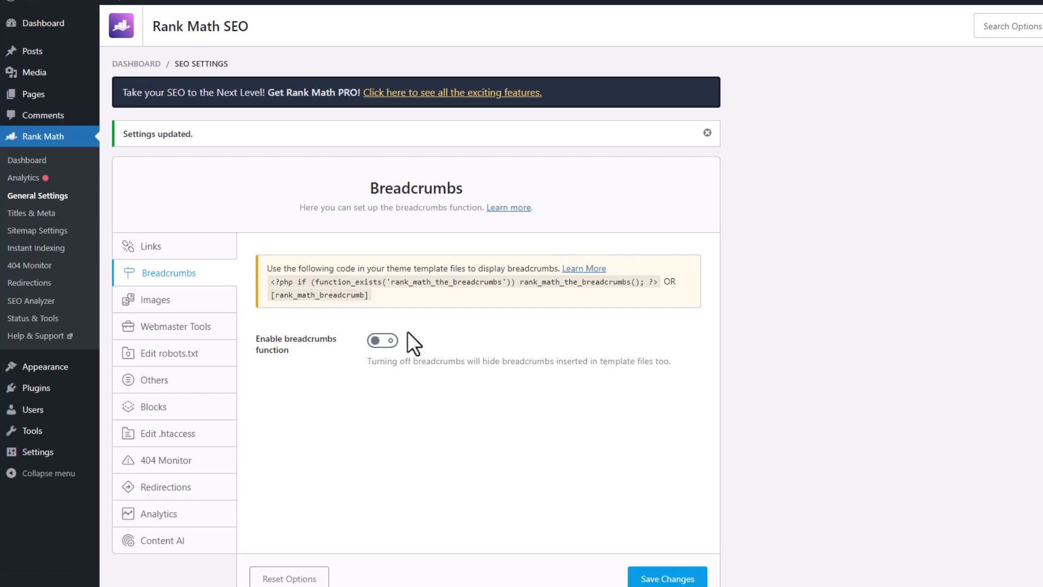
# Step: Enable adding missing ALT attributes in the Images settings and look through the variables available for the Alt attribute format
pyautogui.click(210, 300)
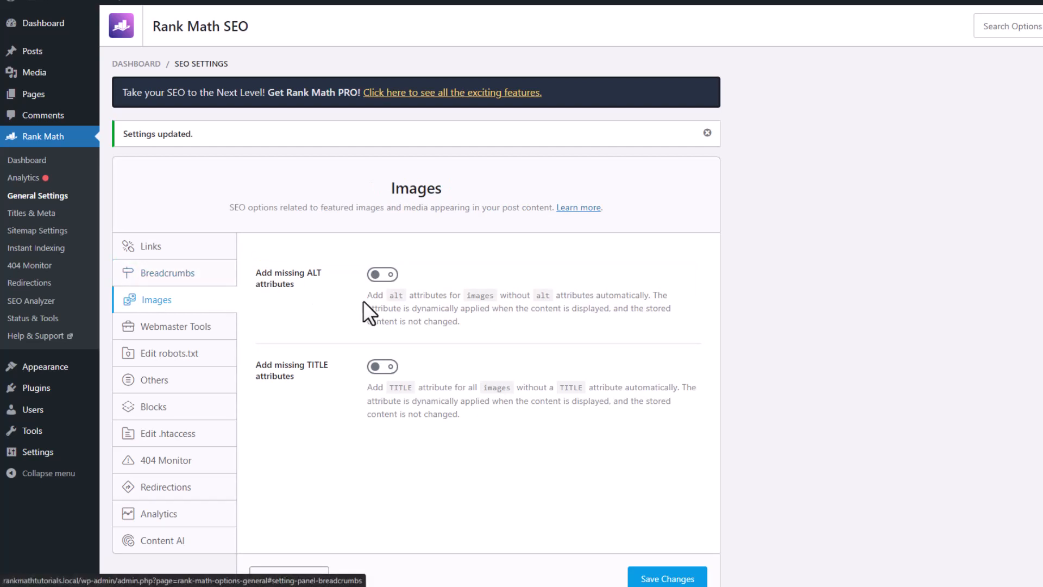
pyautogui.click(390, 274)
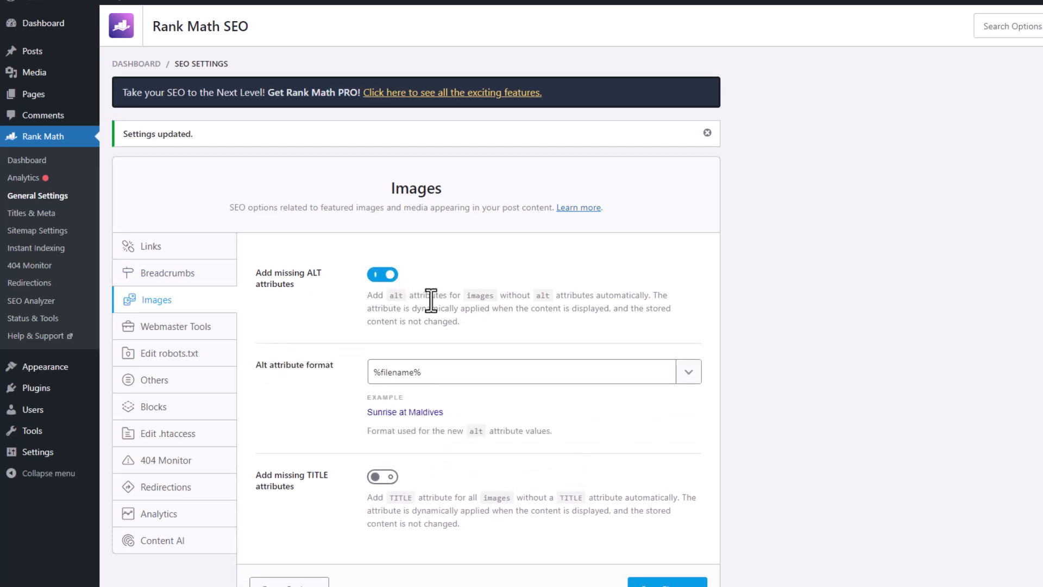
pyautogui.scroll(-2, 438, 329)
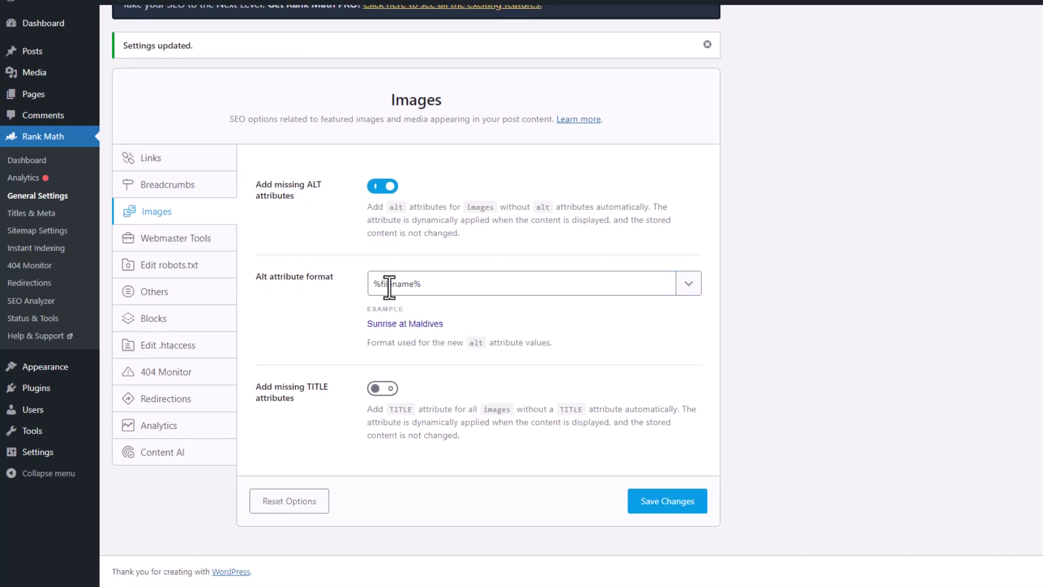
pyautogui.click(678, 285)
pyautogui.moveTo(697, 320); pyautogui.dragTo(696, 407)
pyautogui.click(728, 382)
# Step: Try enabling missing TITLE attributes for images, check the title attribute format, and switch the option off again
pyautogui.click(387, 398)
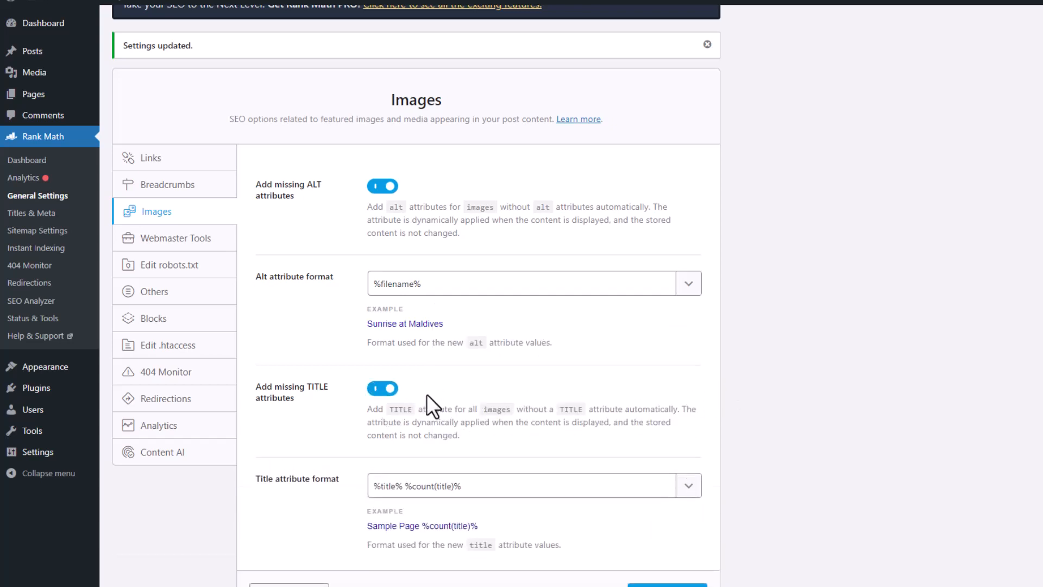
pyautogui.middleClick(427, 395)
pyautogui.middleClick(440, 438)
pyautogui.click(390, 392)
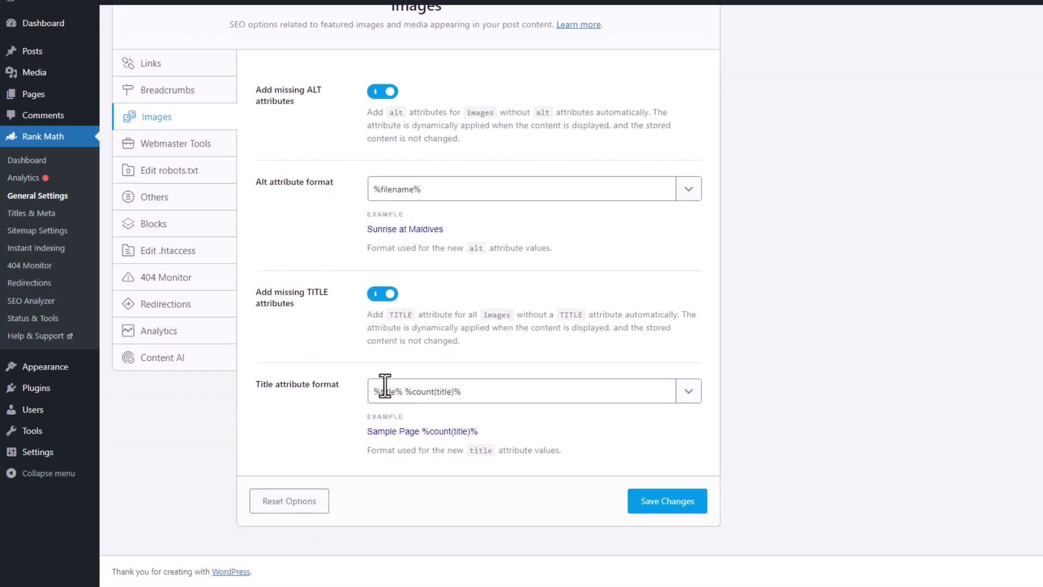
pyautogui.click(378, 296)
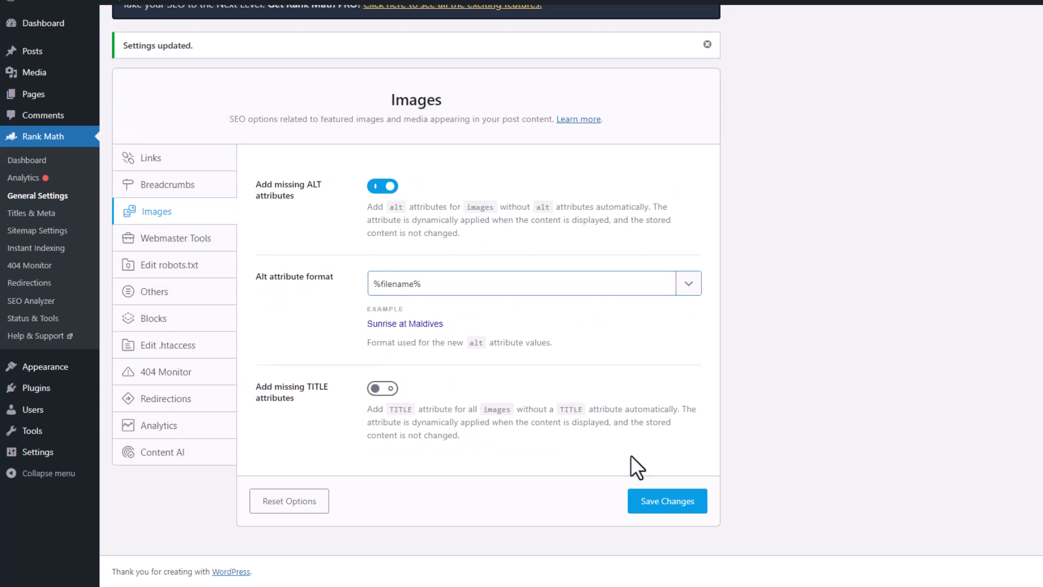
# Step: Save the Images settings
pyautogui.click(642, 502)
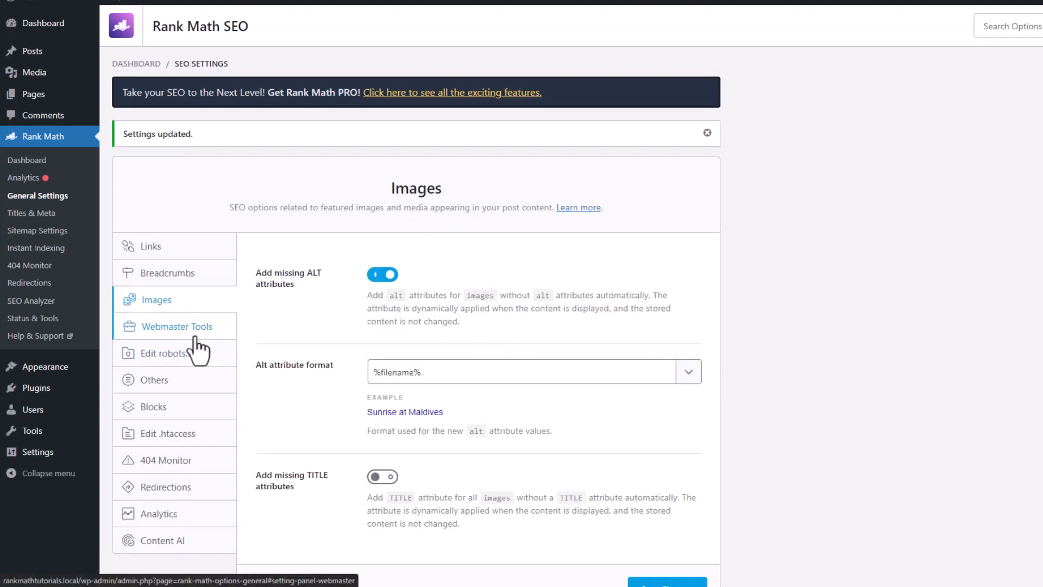
# Step: Open the Webmaster Tools settings and go to the Google Search Console verification field
pyautogui.click(193, 329)
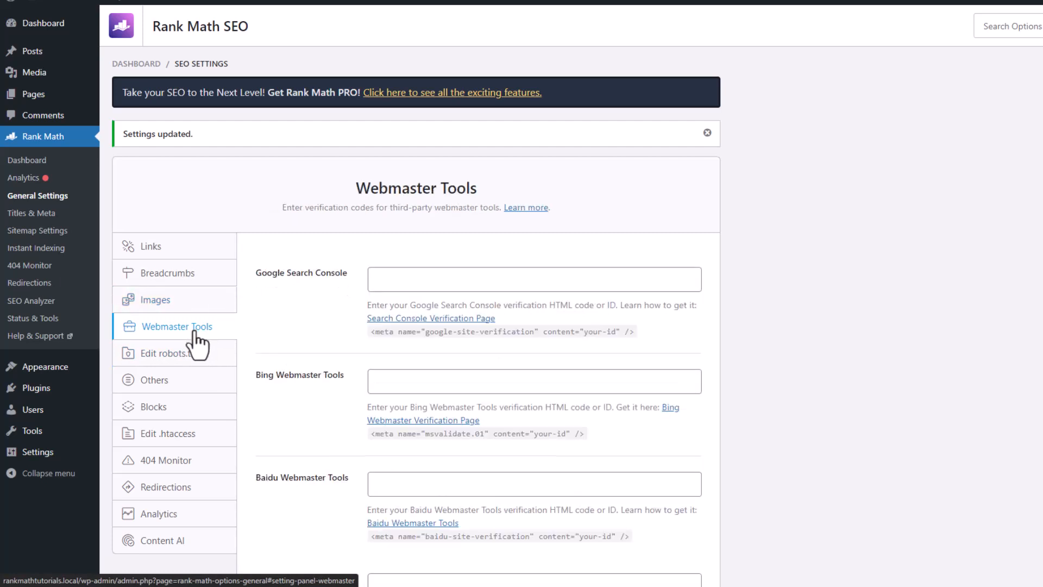
pyautogui.scroll(-3, 296, 348)
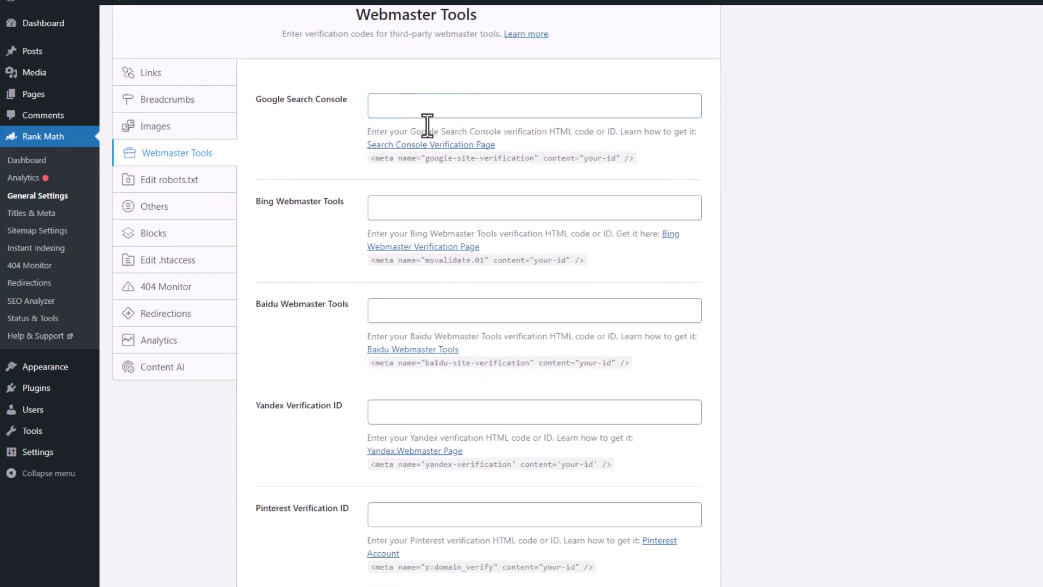
pyautogui.click(381, 99)
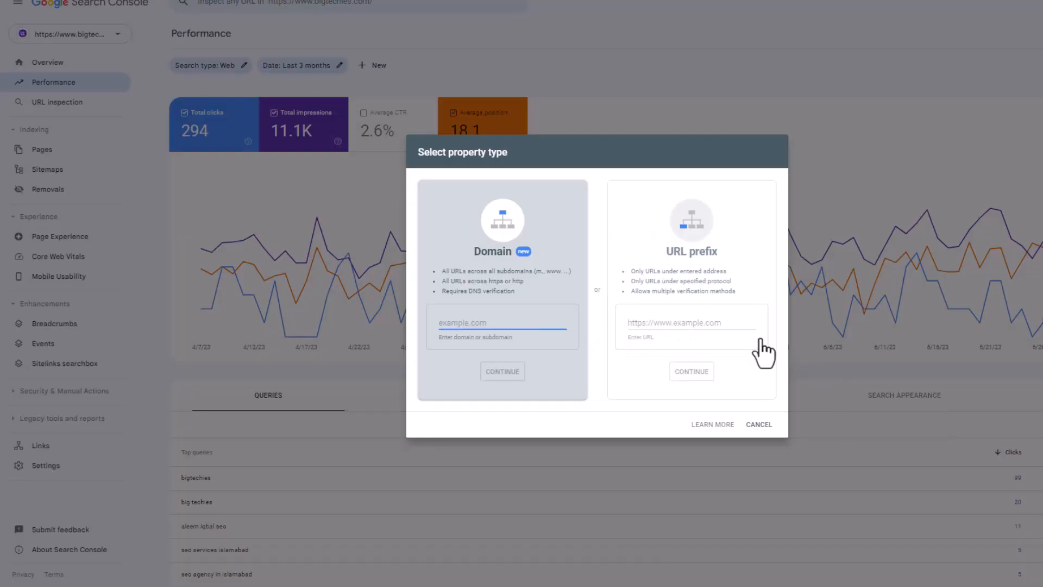
pyautogui.click(733, 345)
pyautogui.write('http://rankmathtutorials.local/')
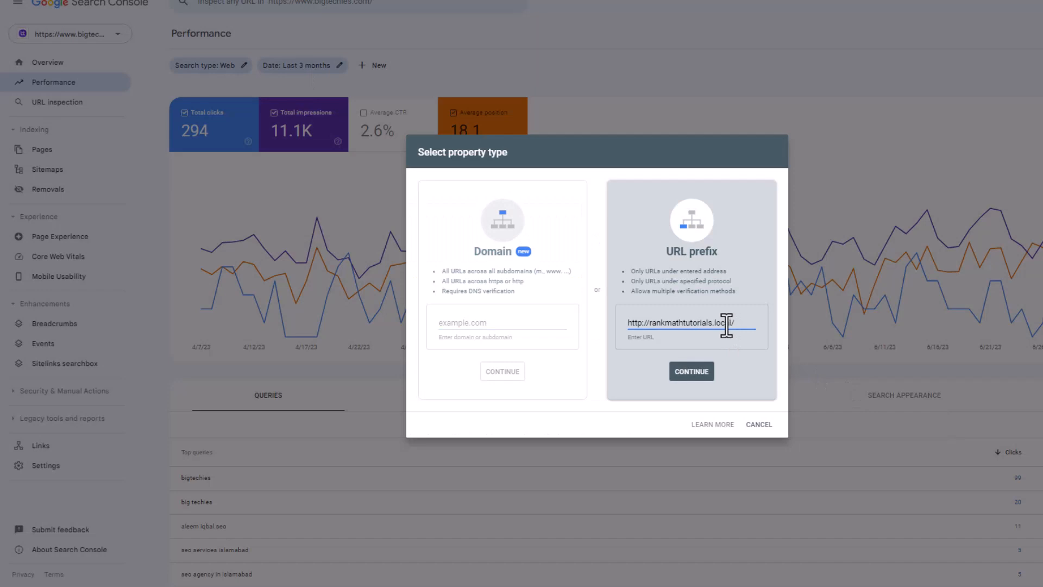
pyautogui.click(691, 371)
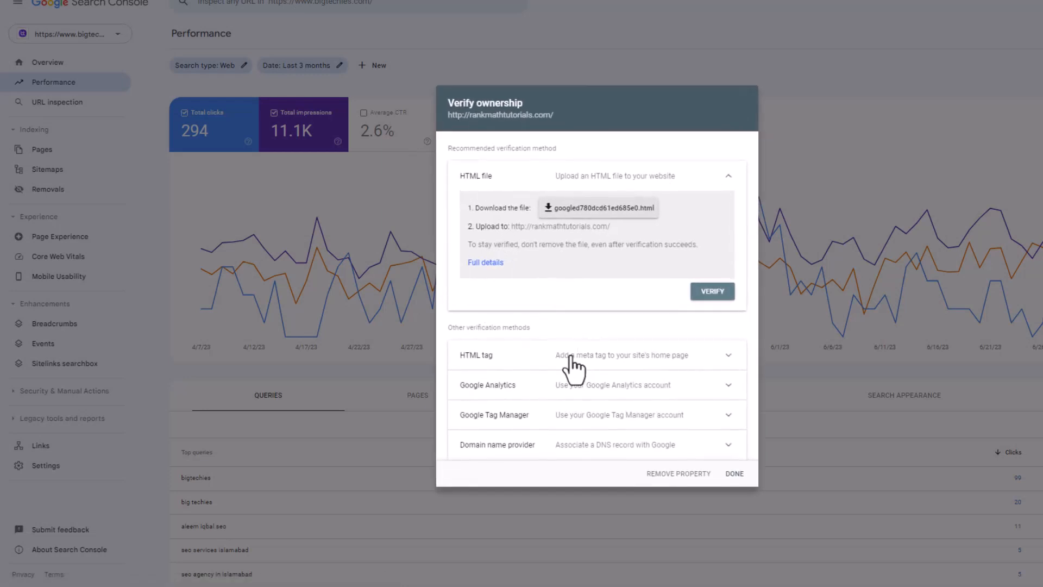
pyautogui.click(523, 354)
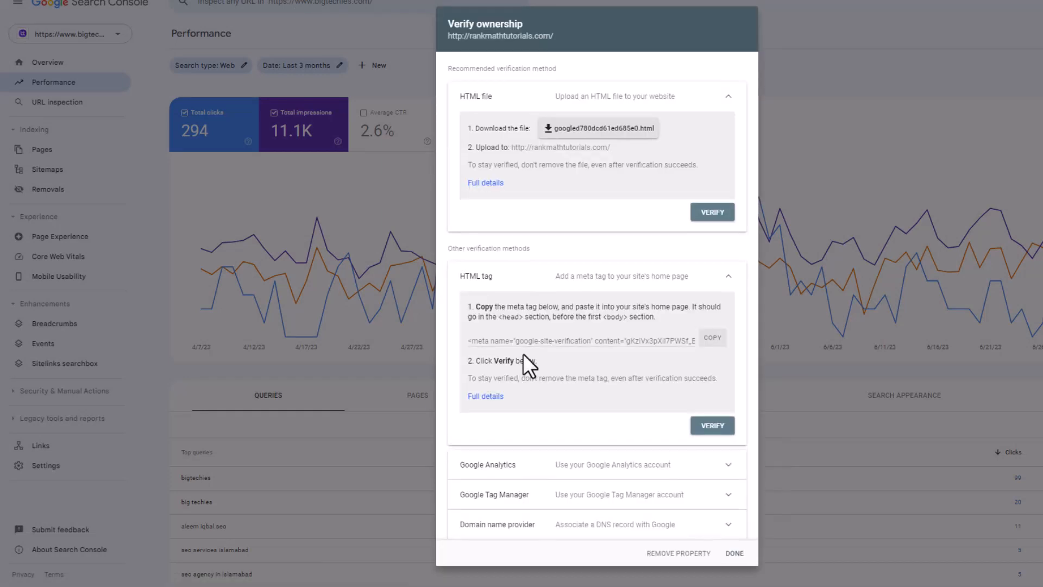
pyautogui.click(709, 341)
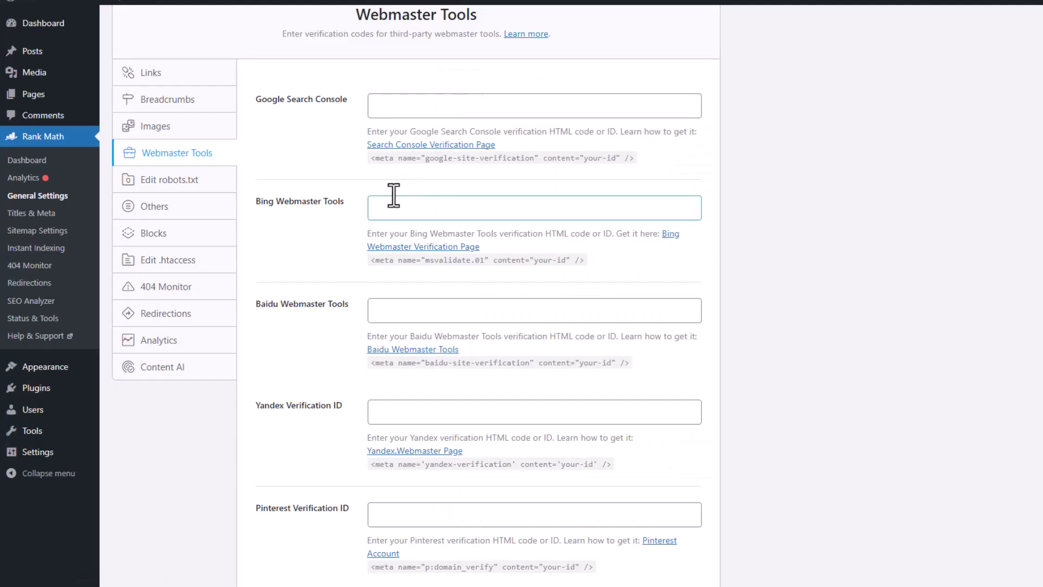
# Step: Back in Rank Math, paste the copied verification code into the Google Search Console field and save the Webmaster Tools settings
pyautogui.click(419, 108)
pyautogui.hotkey('ctrl', 'v')
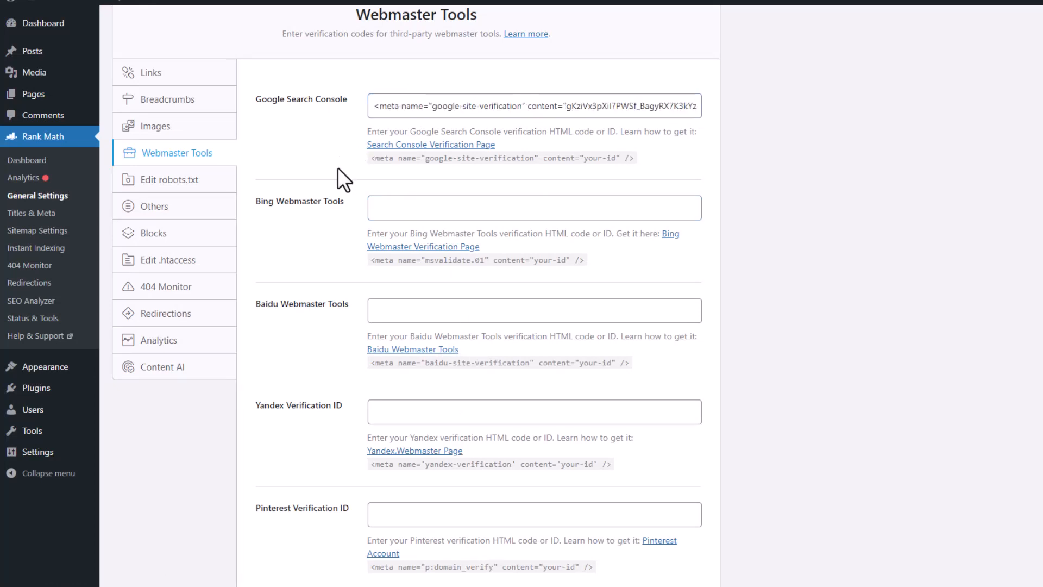
pyautogui.middleClick(338, 167)
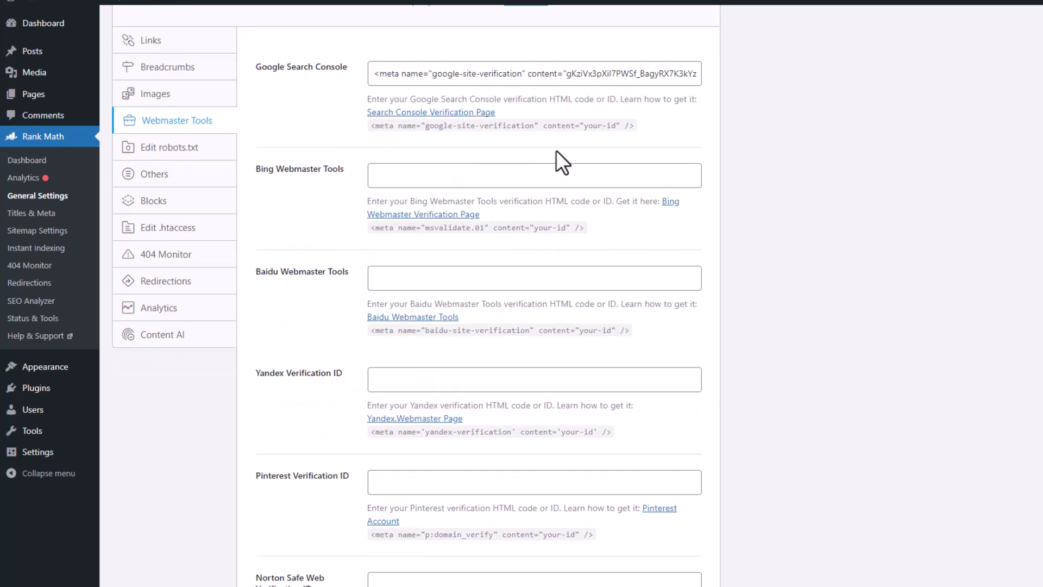
pyautogui.scroll(-4, 689, 541)
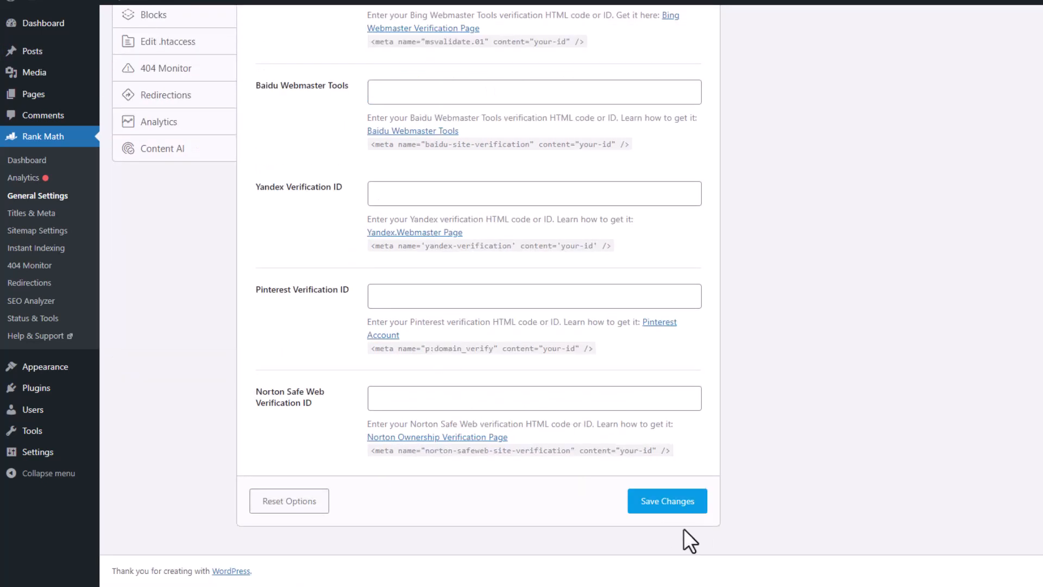
pyautogui.click(661, 503)
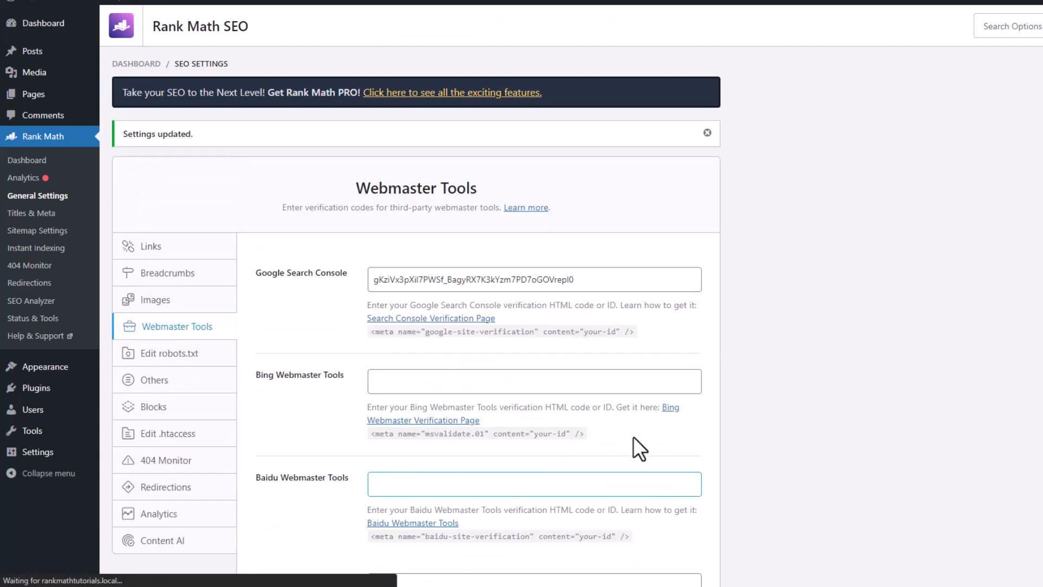
# Step: Review the remaining webmaster verification fields, the robots.txt editor and the Others settings, including the RSS content options
pyautogui.scroll(-2, 859, 351)
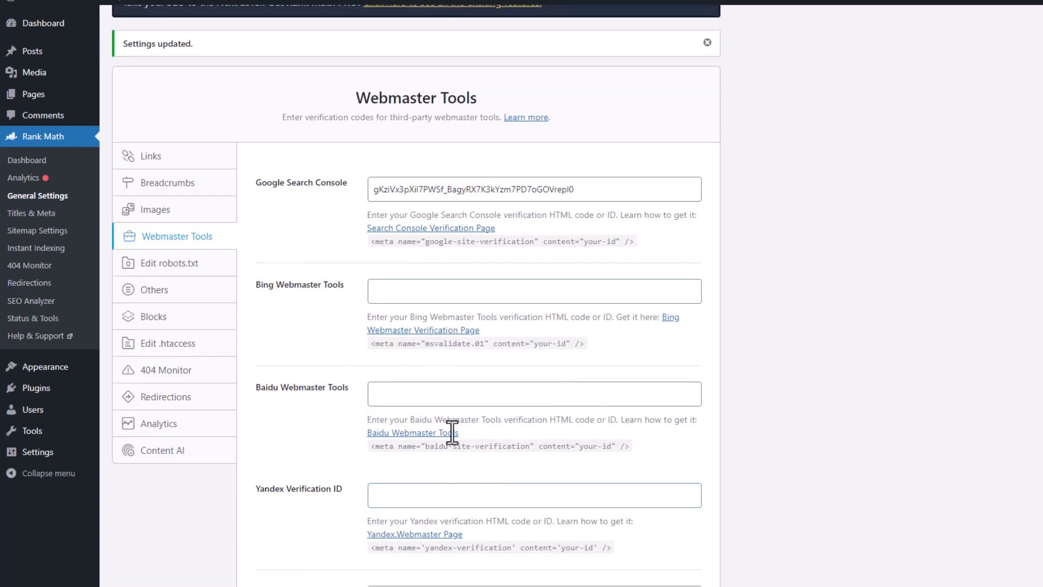
pyautogui.click(222, 264)
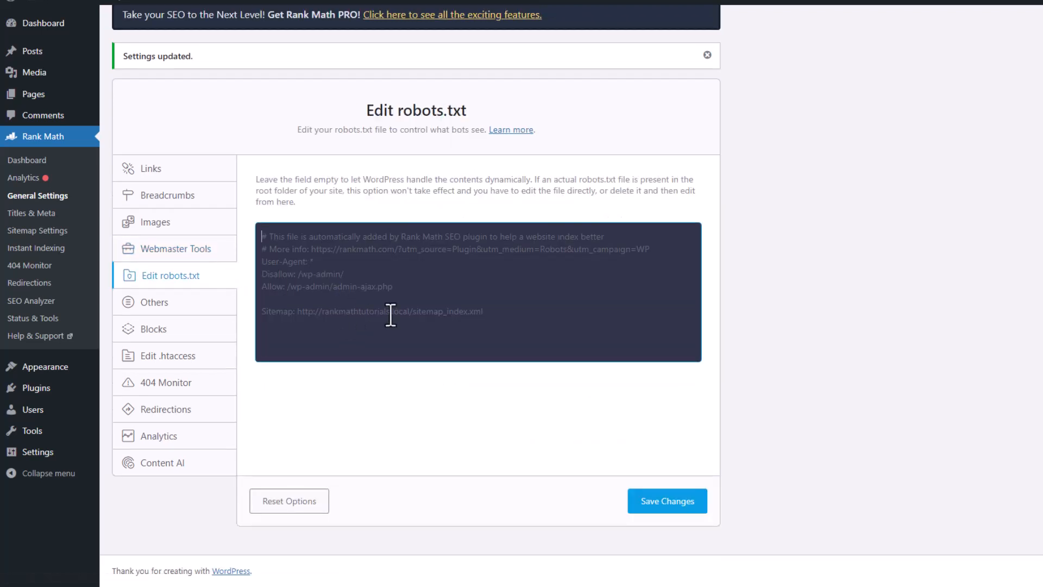
pyautogui.click(203, 298)
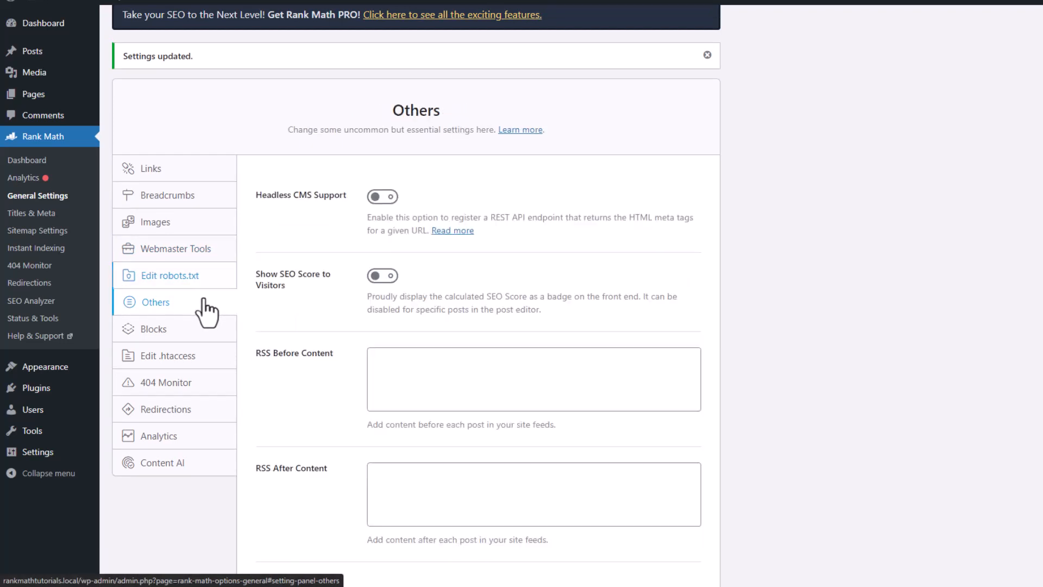
pyautogui.middleClick(281, 245)
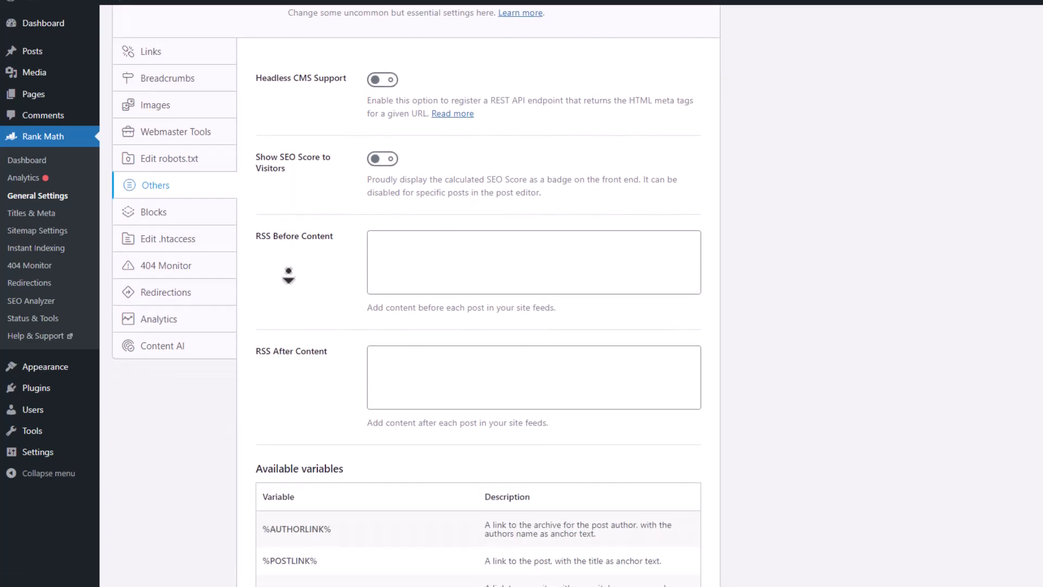
pyautogui.middleClick(259, 189)
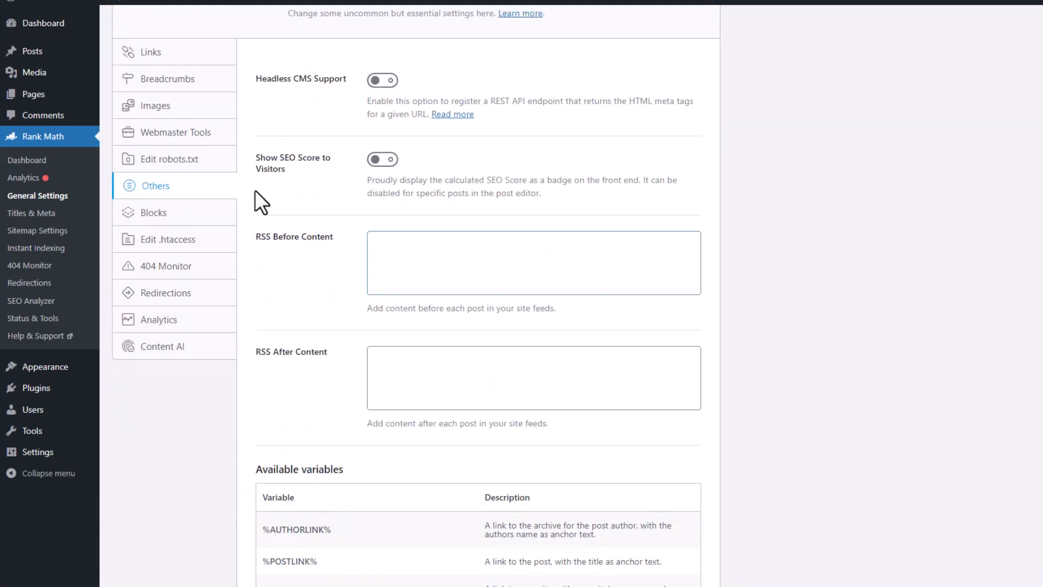
# Step: Exclude headings H4, H5 and H6 from the Table of Contents block in the Blocks settings and save the changes
pyautogui.click(211, 216)
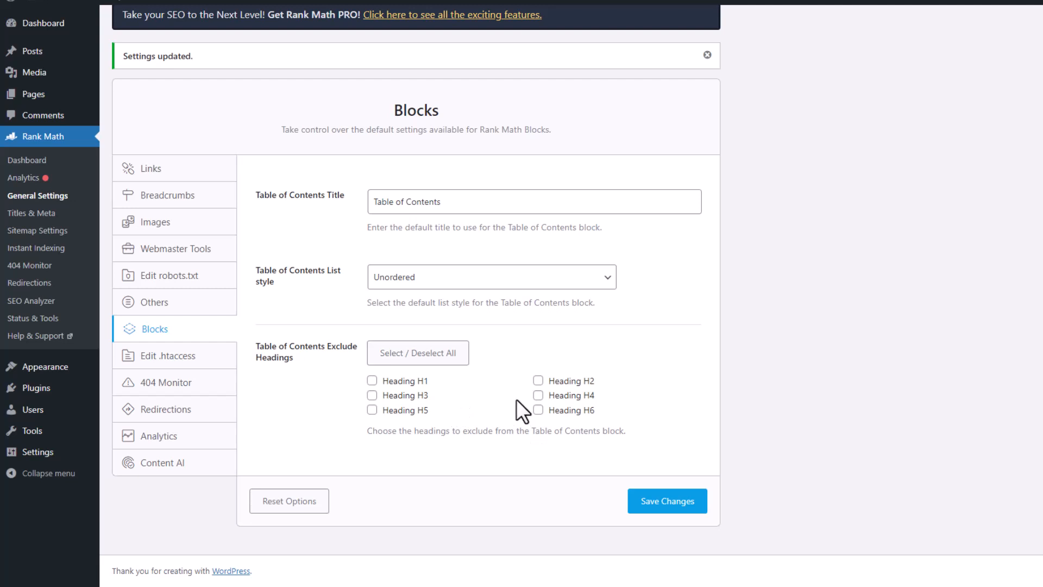
pyautogui.click(538, 395)
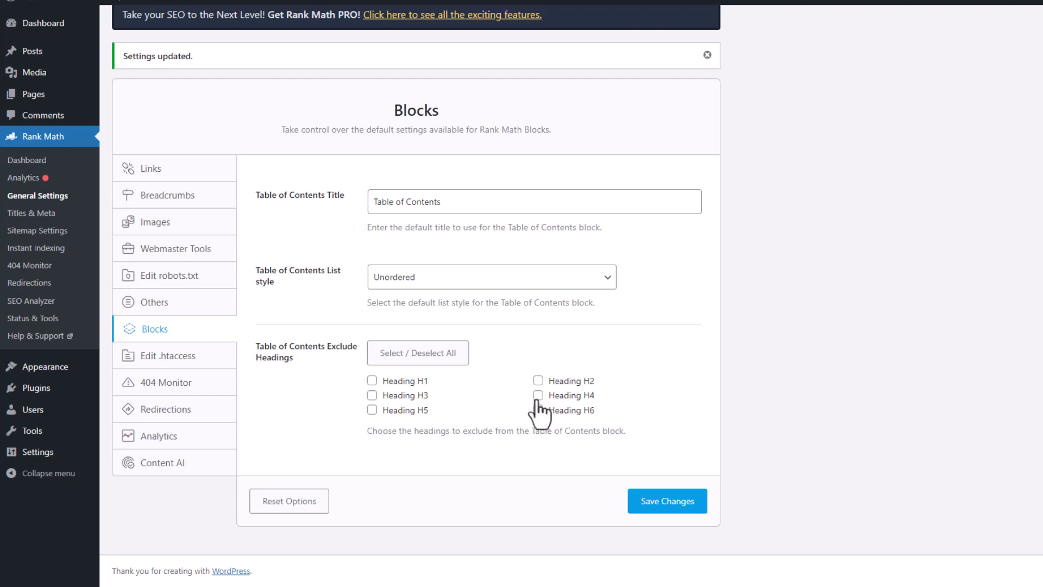
pyautogui.click(418, 410)
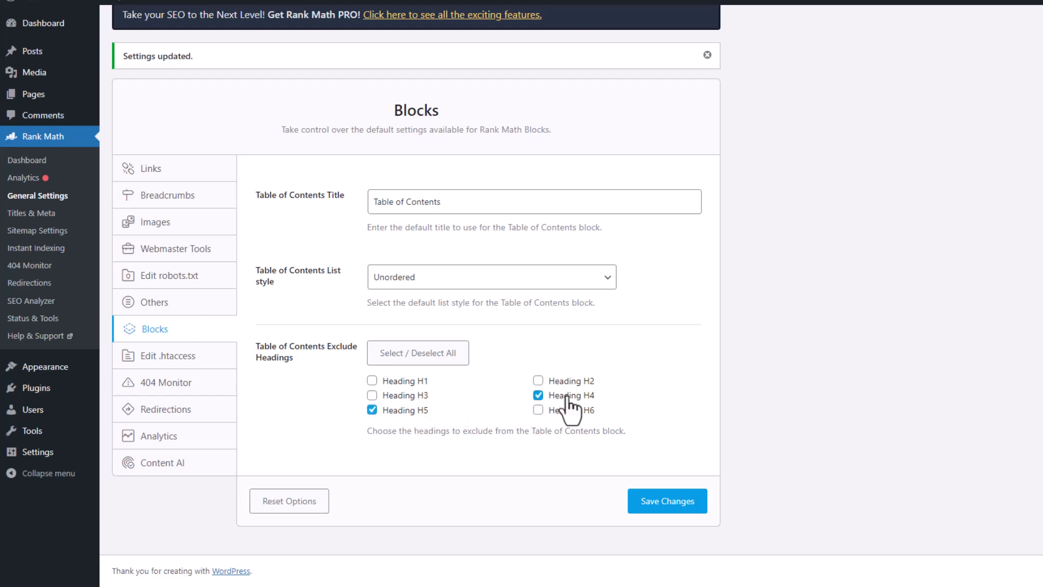
pyautogui.click(647, 500)
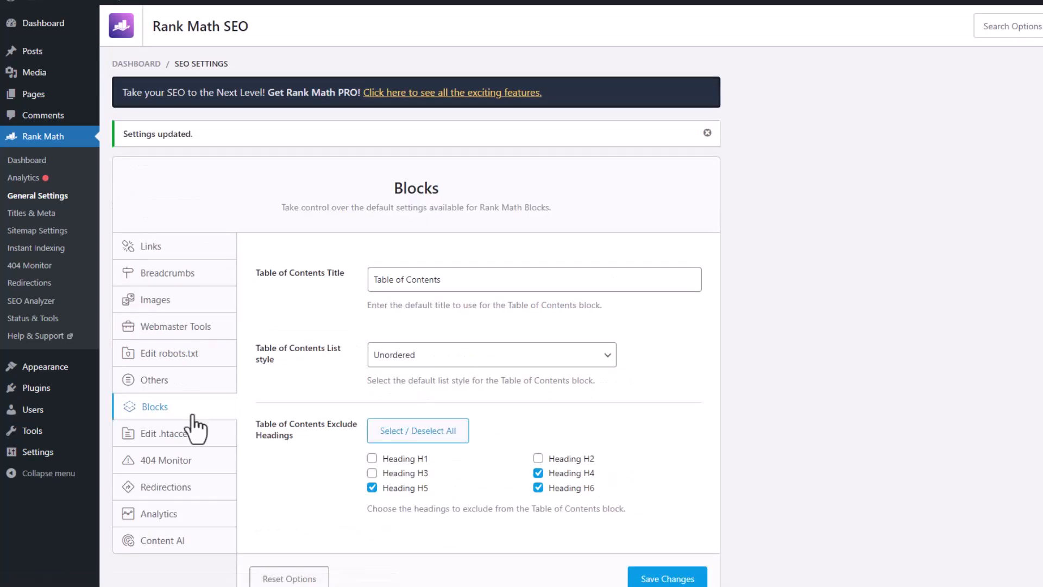
# Step: Look through the .htaccess editor and the 404 Monitor, Redirections and Analytics settings
pyautogui.click(164, 435)
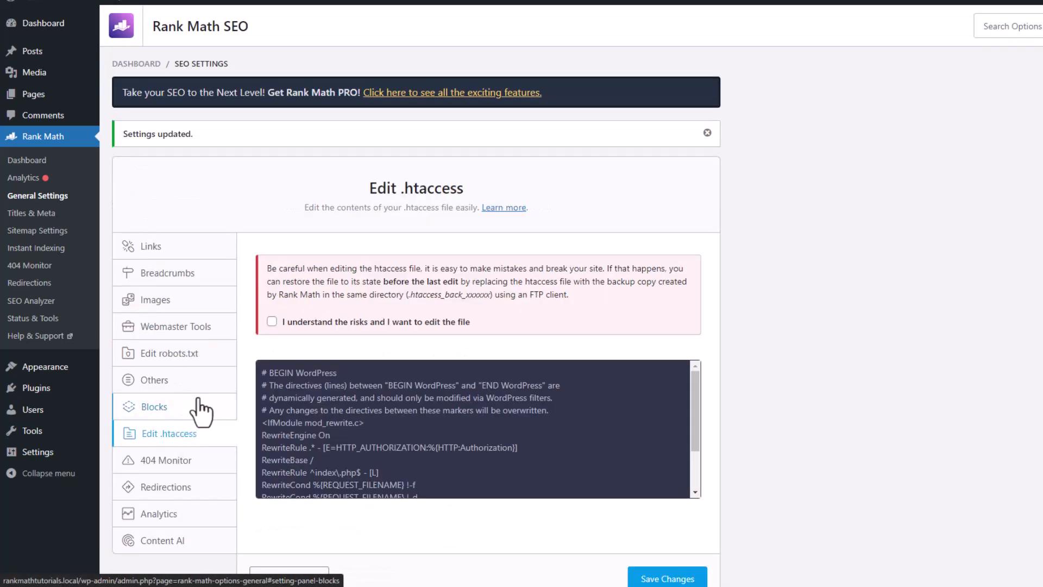
pyautogui.click(169, 461)
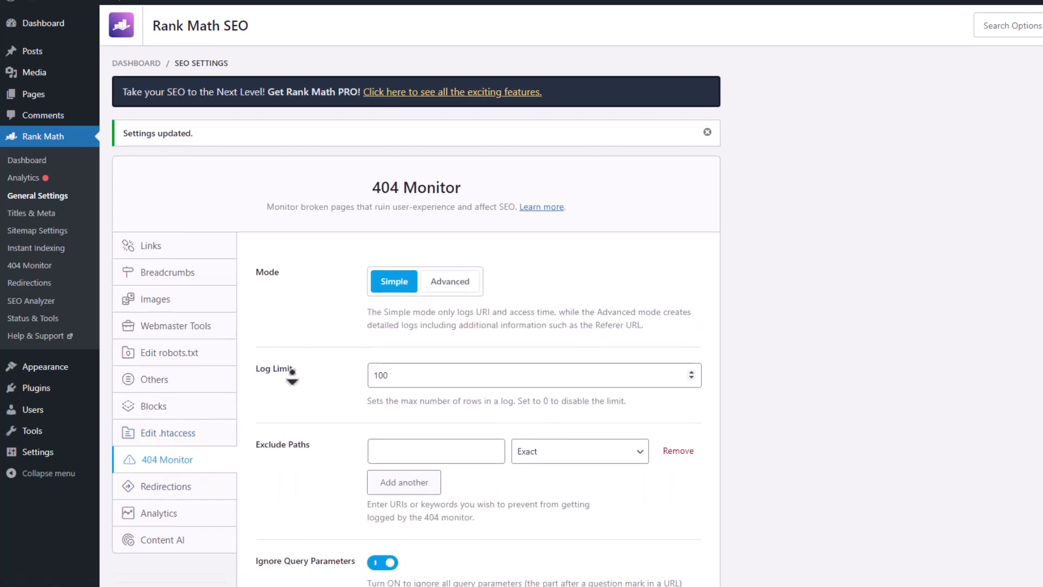
pyautogui.scroll(-3, 292, 375)
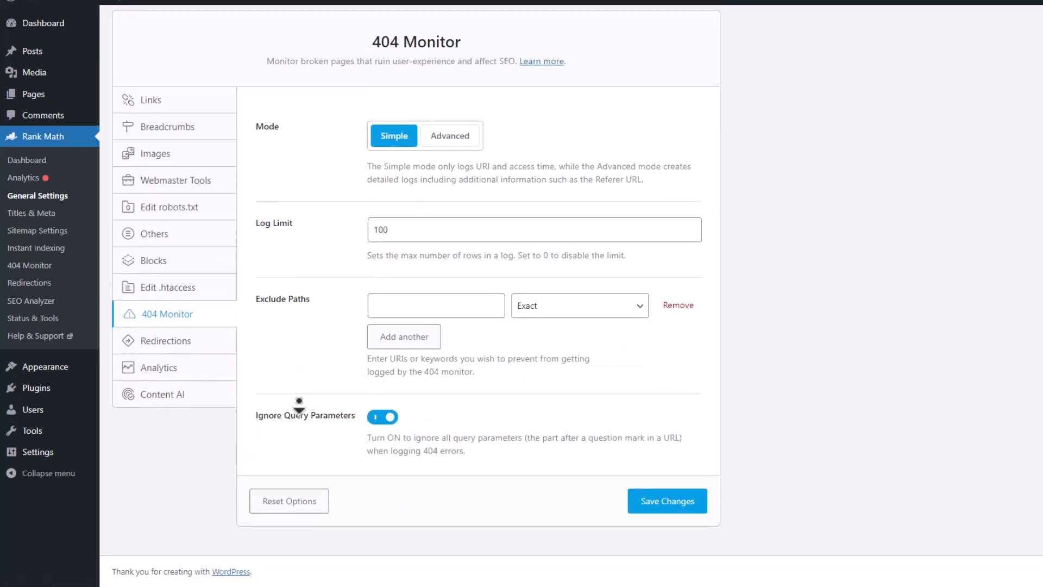
pyautogui.click(218, 343)
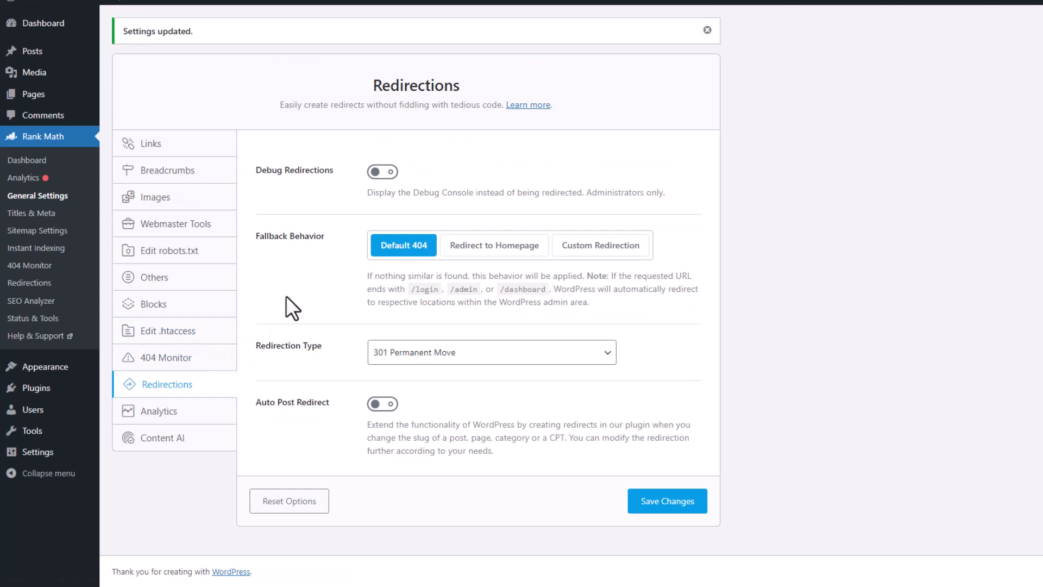
pyautogui.click(217, 409)
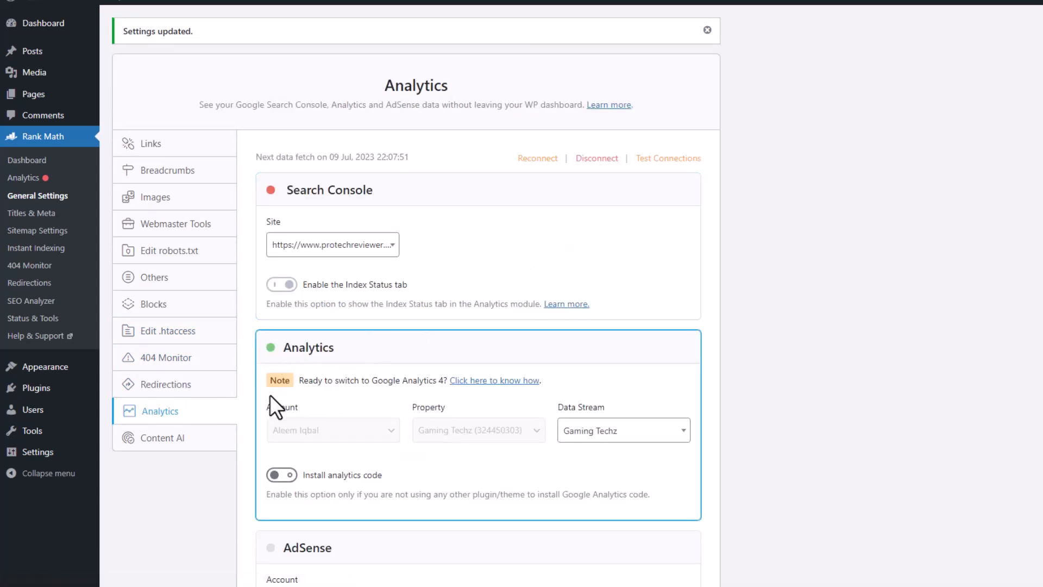
# Step: Open the Content AI settings and save them
pyautogui.click(211, 445)
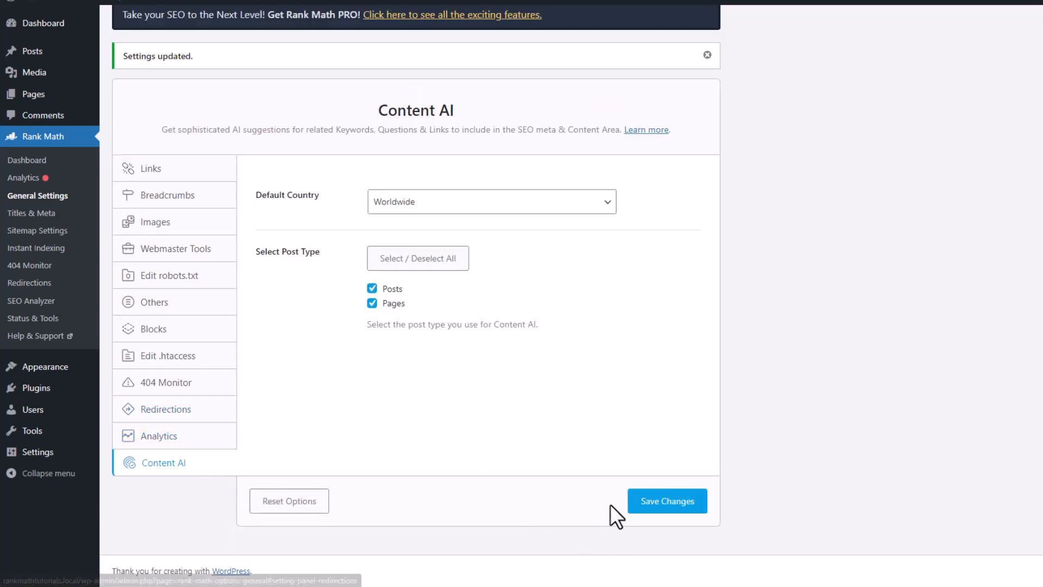
pyautogui.click(668, 501)
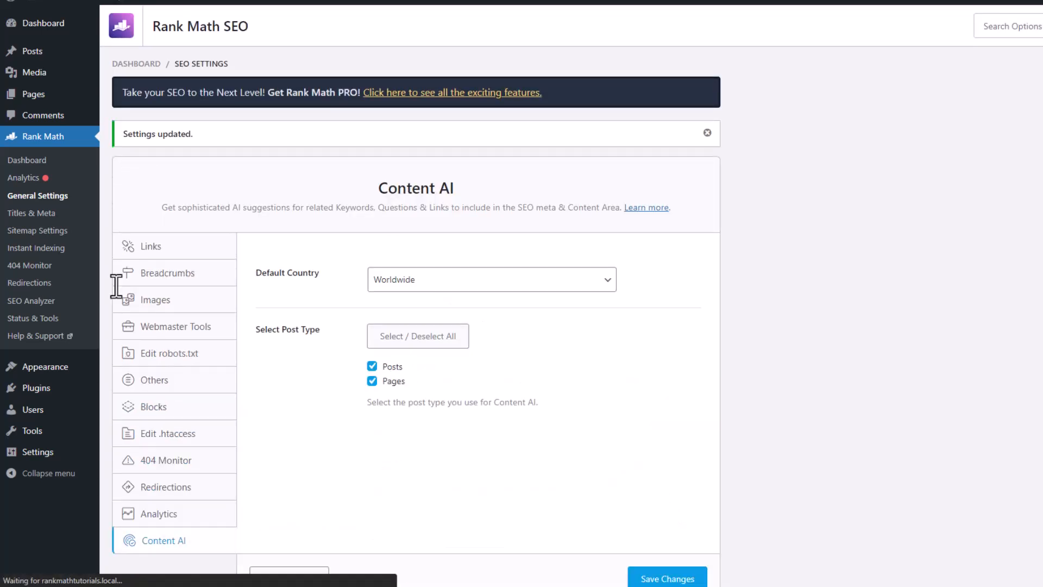
# Step: Open the Titles & Meta settings and examine the Global Meta options, from Robots Meta to the Twitter card type
pyautogui.click(17, 214)
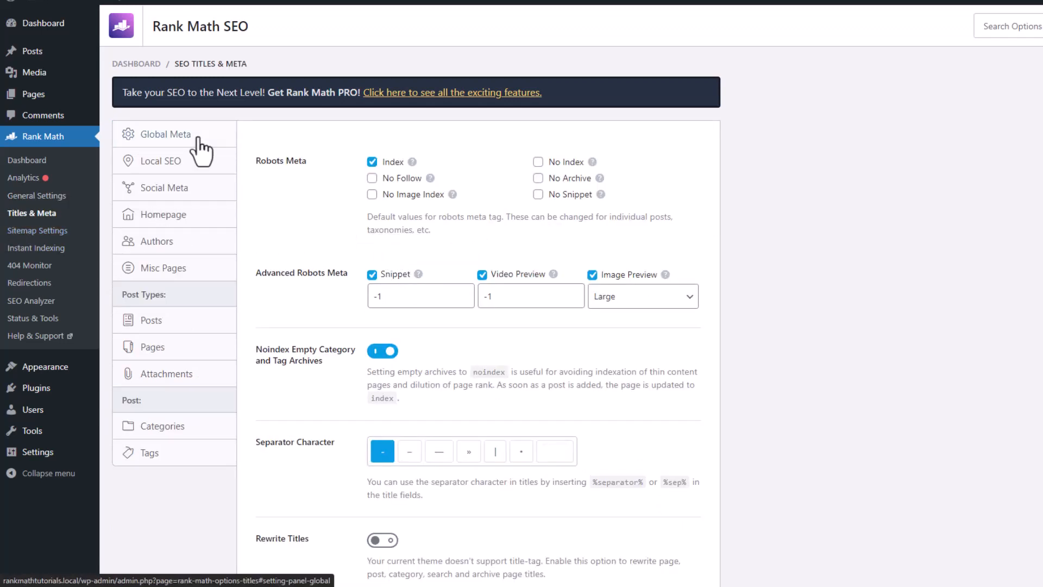
pyautogui.scroll(-2, 198, 138)
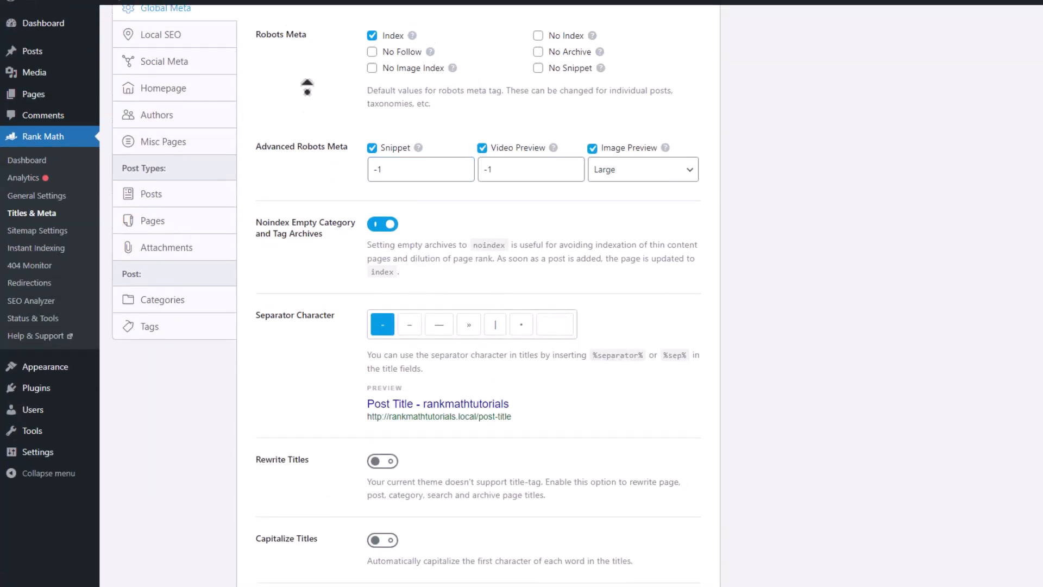
pyautogui.scroll(2, 311, 98)
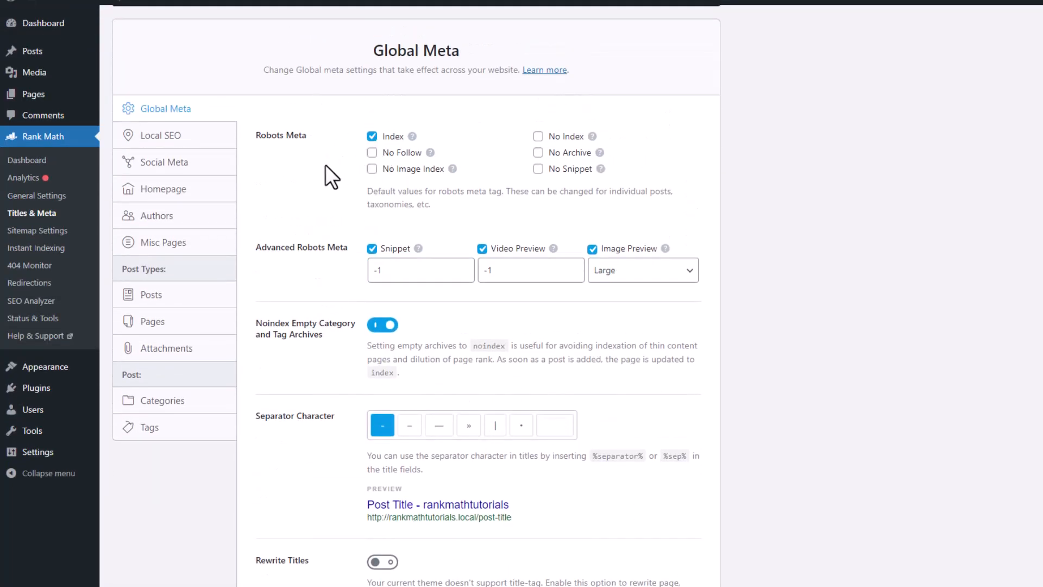
pyautogui.scroll(-2, 325, 176)
pyautogui.scroll(-2, 299, 175)
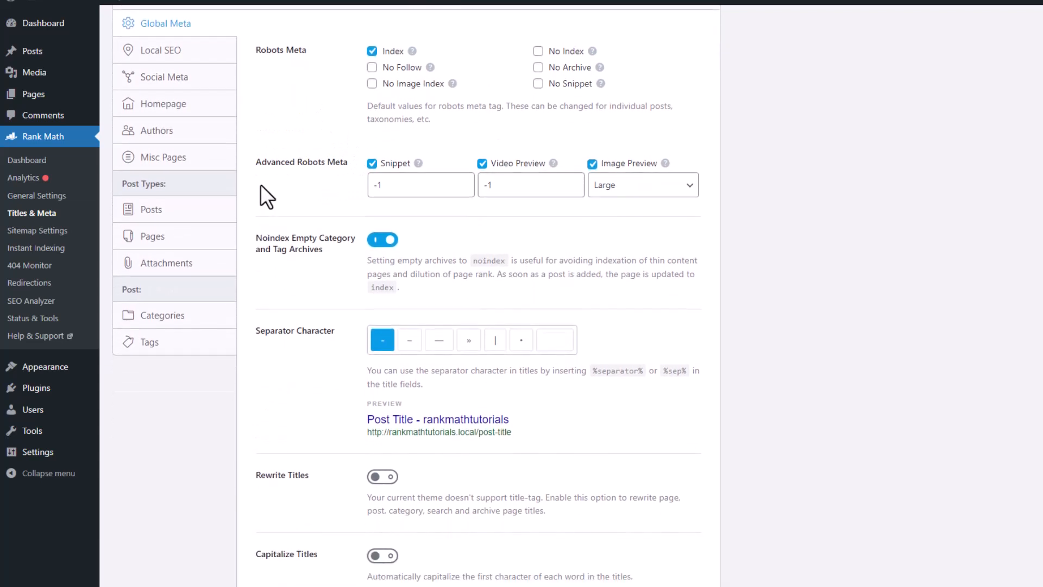
pyautogui.scroll(-1, 397, 233)
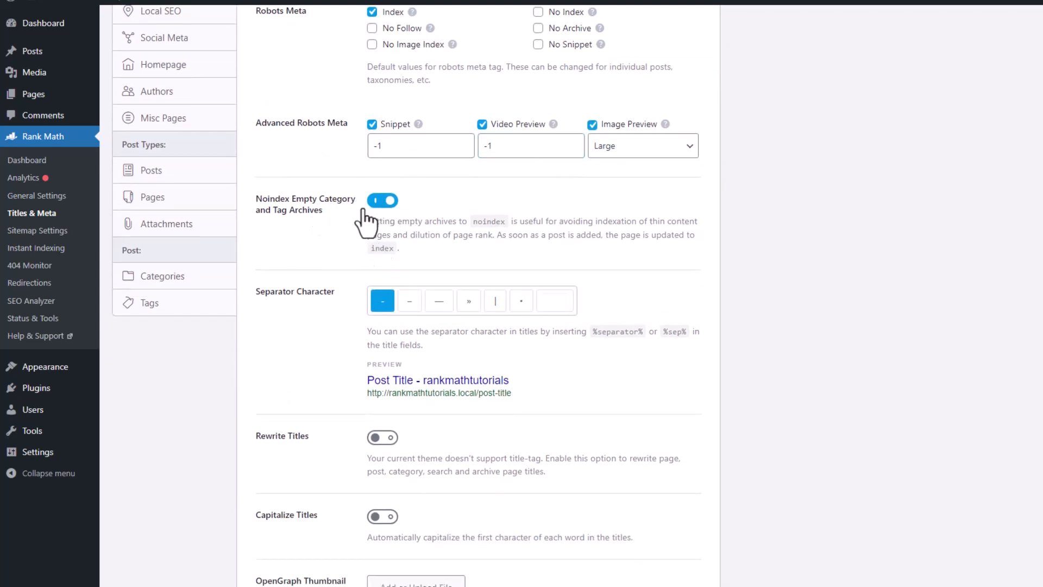
pyautogui.scroll(-7, 367, 220)
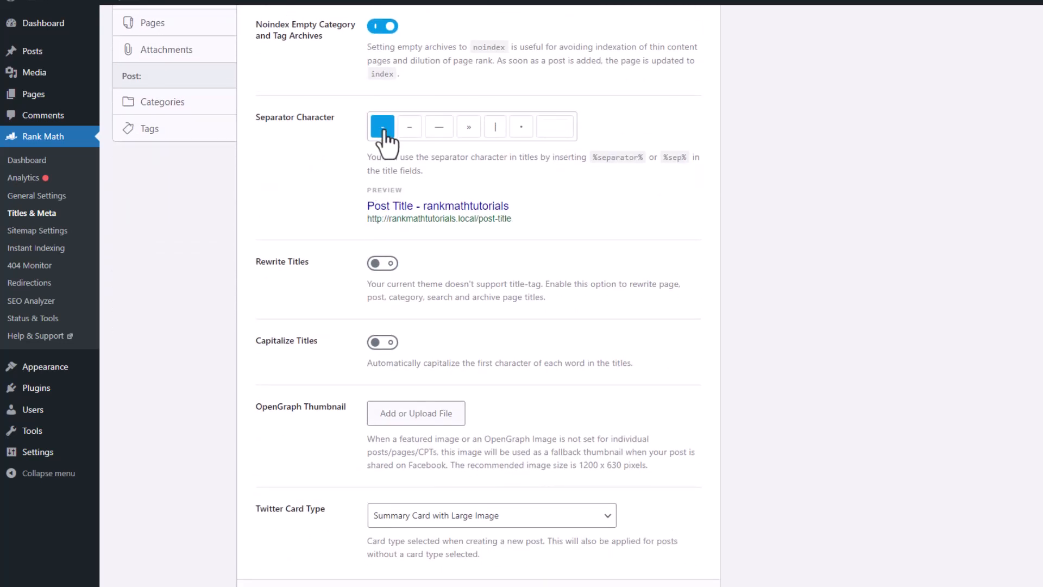
pyautogui.scroll(-3, 373, 212)
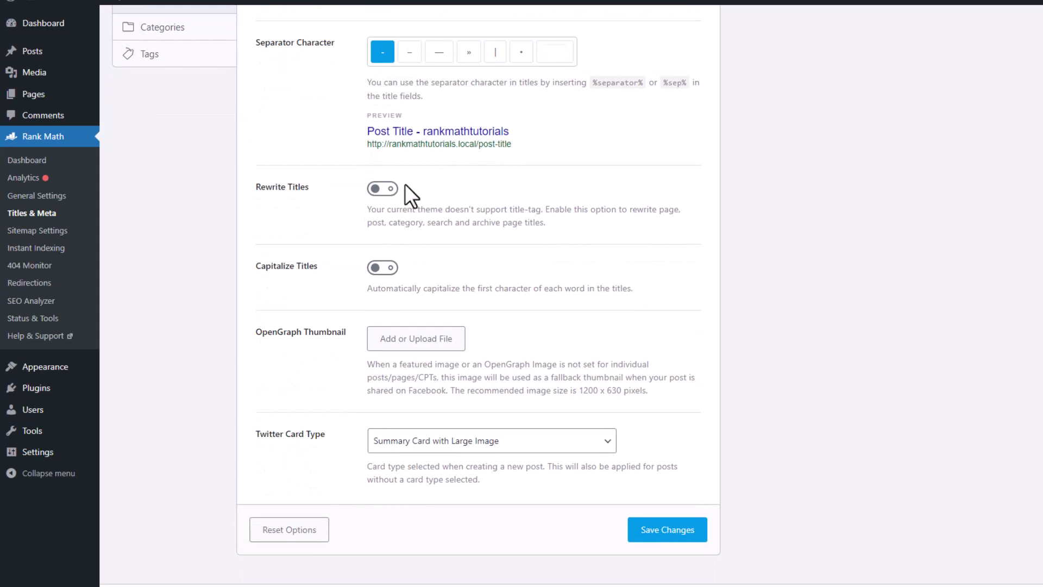
pyautogui.scroll(-1, 396, 239)
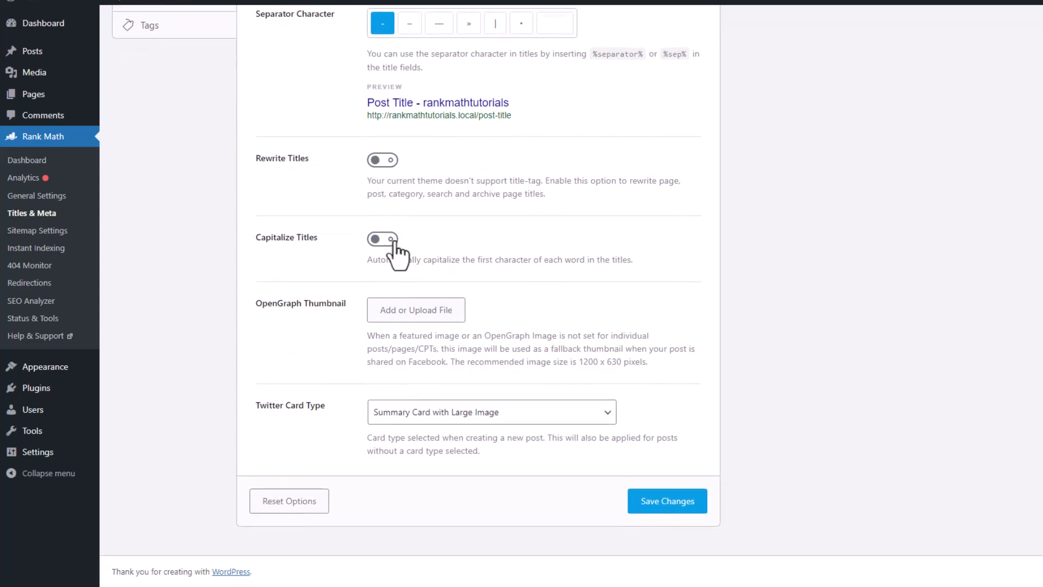
# Step: Turn on Capitalize Titles in the Global Meta settings and check the recommended OpenGraph thumbnail size
pyautogui.click(392, 242)
pyautogui.moveTo(581, 362); pyautogui.dragTo(625, 365)
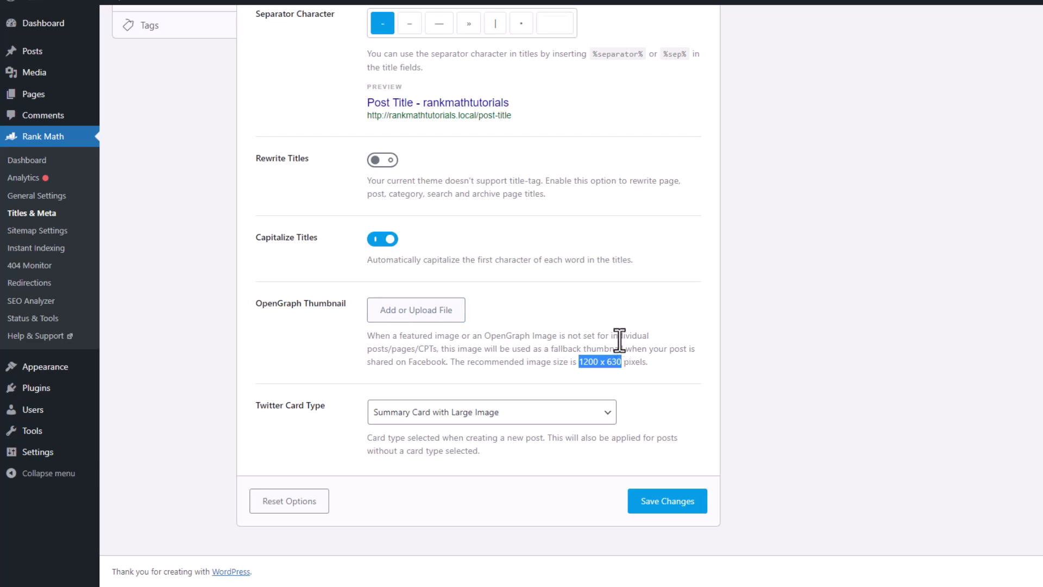
pyautogui.click(619, 340)
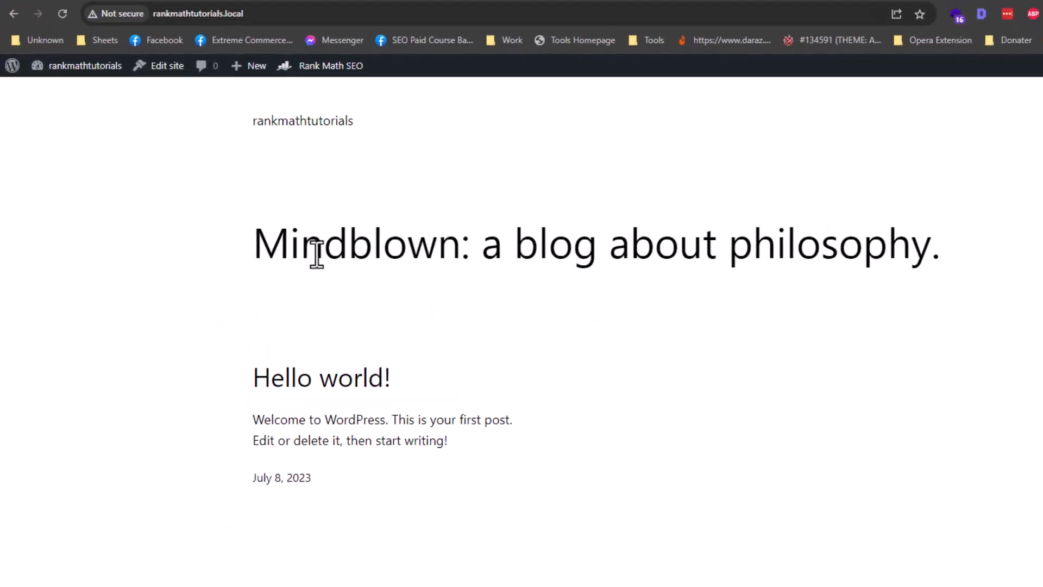
# Step: Search the web for lightshot and open the Lightshot screenshot tool's website
pyautogui.hotkey('ctrl', 't')
pyautogui.write('lightshot')
pyautogui.press('Return')
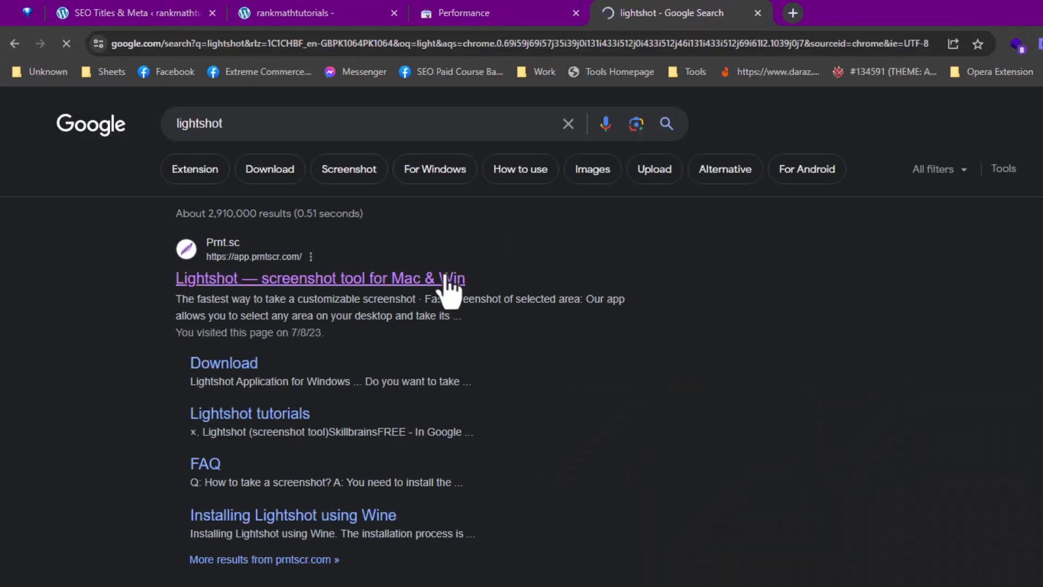
pyautogui.click(445, 275)
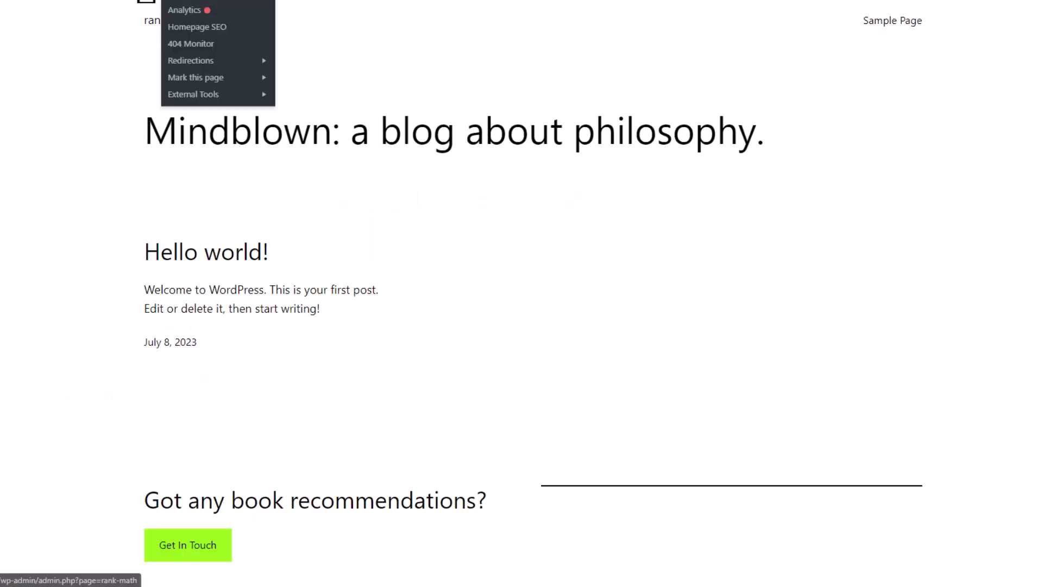
# Step: Capture a 1200x630 screenshot of the site's homepage and save it as Homepage.jpg in Downloads, replacing the existing file
pyautogui.press('Print')
pyautogui.moveTo(75, 23); pyautogui.dragTo(842, 494)
pyautogui.hotkey('ctrl', 's')
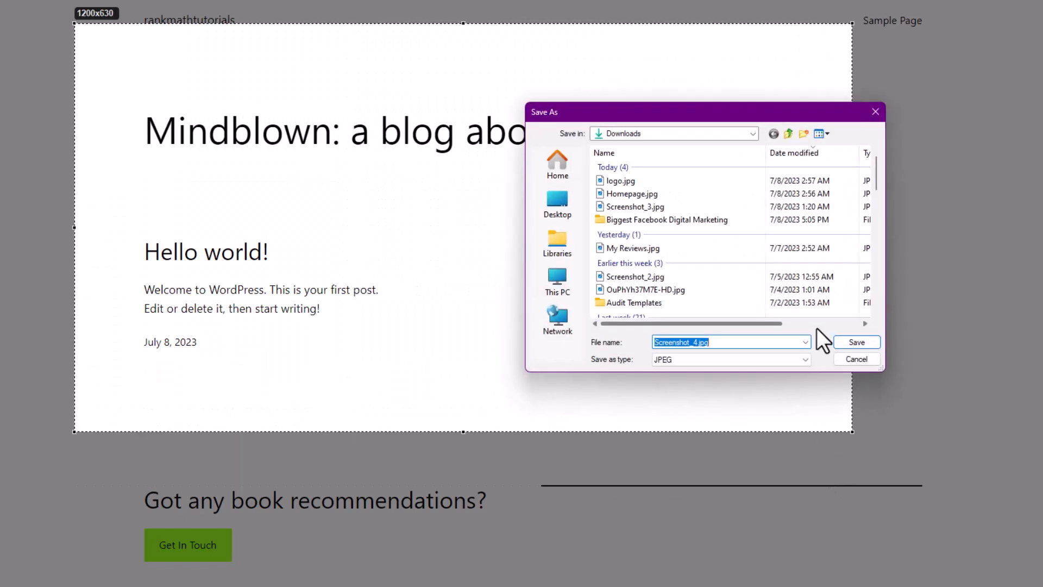
pyautogui.write('Homepage')
pyautogui.hotkey('ctrl', 'a')
pyautogui.press('Return')
pyautogui.press('Return')
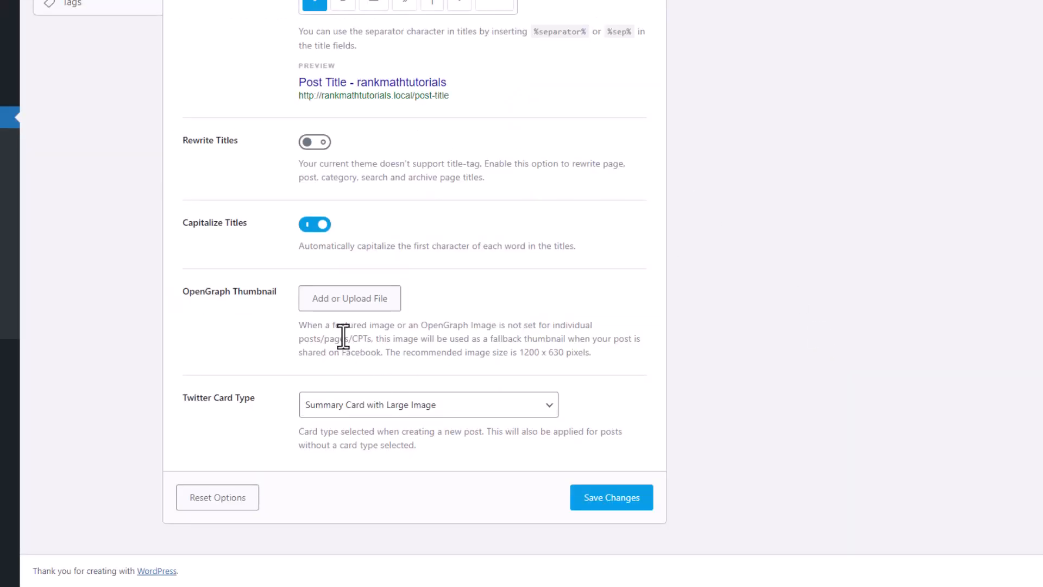
# Step: Upload Homepage.jpg from Downloads for the OpenGraph Thumbnail option
pyautogui.click(390, 300)
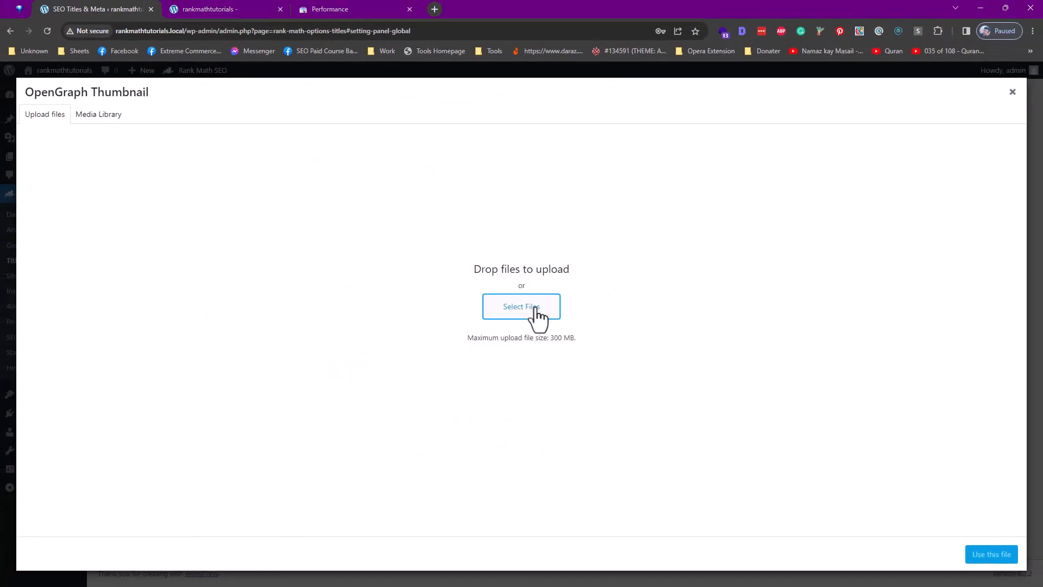
pyautogui.click(536, 310)
pyautogui.click(117, 125)
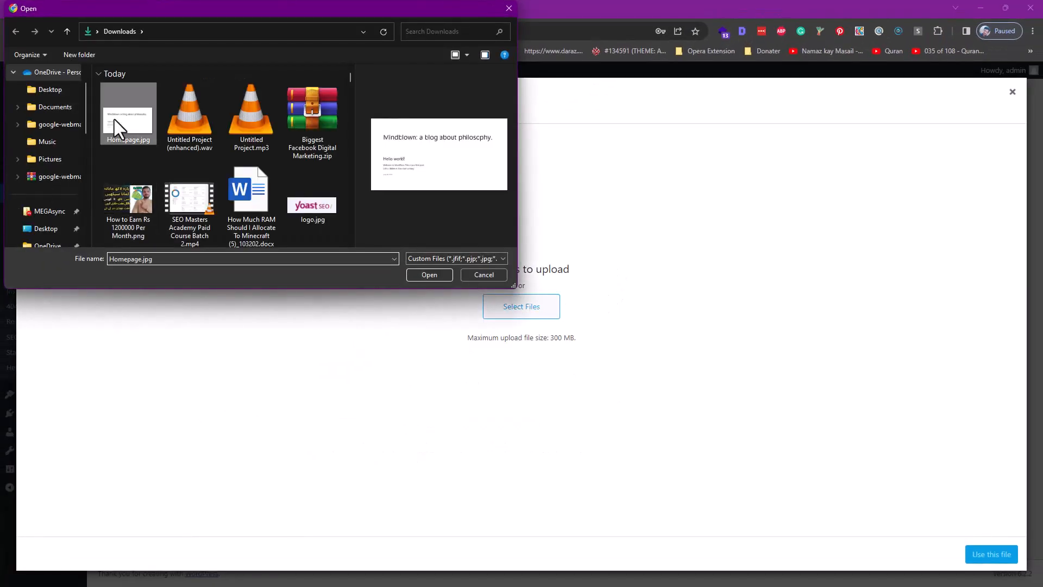
# Step: Copy the uploaded image's title "Homepage" into its alt text, caption and description
pyautogui.click(936, 308)
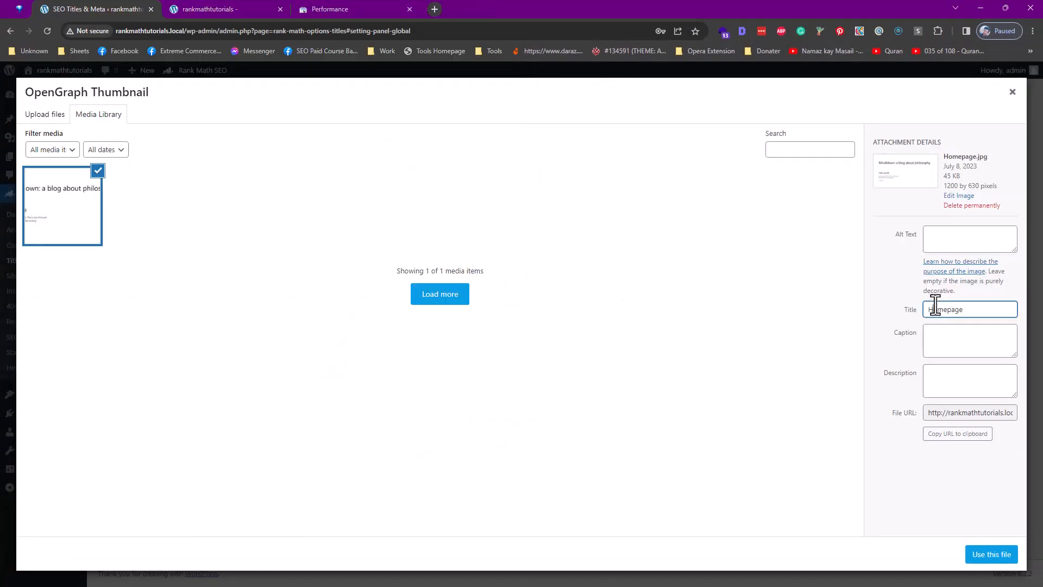
pyautogui.hotkey('ctrl', 'a')
pyautogui.hotkey('ctrl', 'c')
pyautogui.click(959, 235)
pyautogui.hotkey('ctrl', 'v')
pyautogui.click(958, 349)
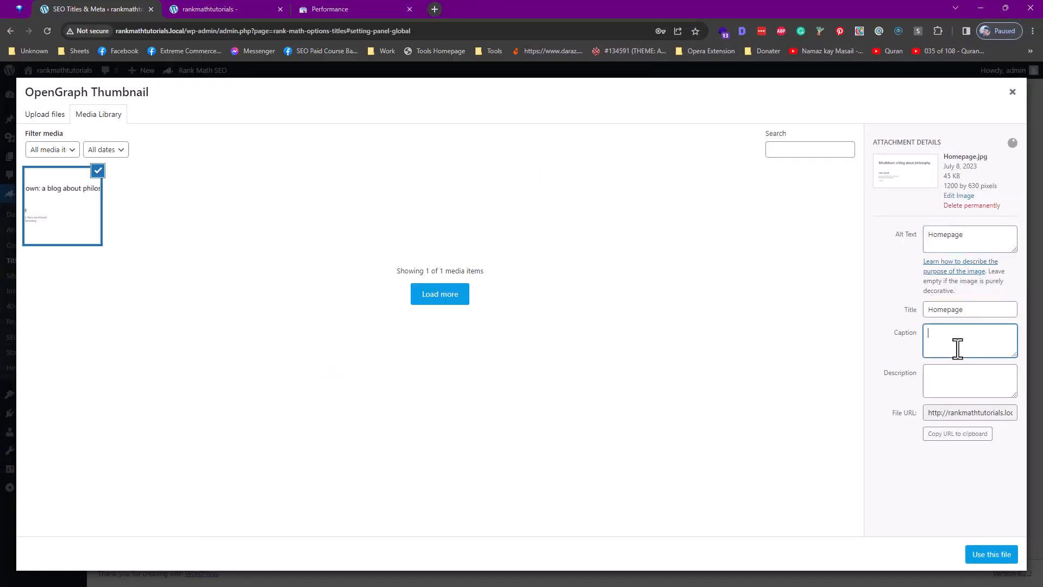
pyautogui.hotkey('ctrl', 'v')
pyautogui.click(958, 380)
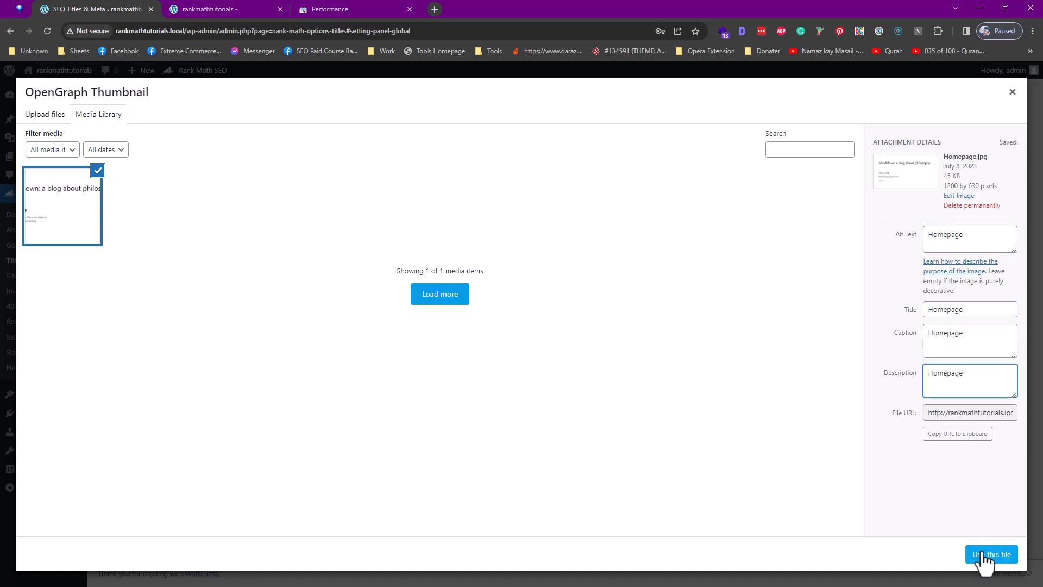
# Step: Use the uploaded image as the OpenGraph thumbnail and save the Global Meta settings
pyautogui.click(984, 557)
pyautogui.scroll(-1, 679, 380)
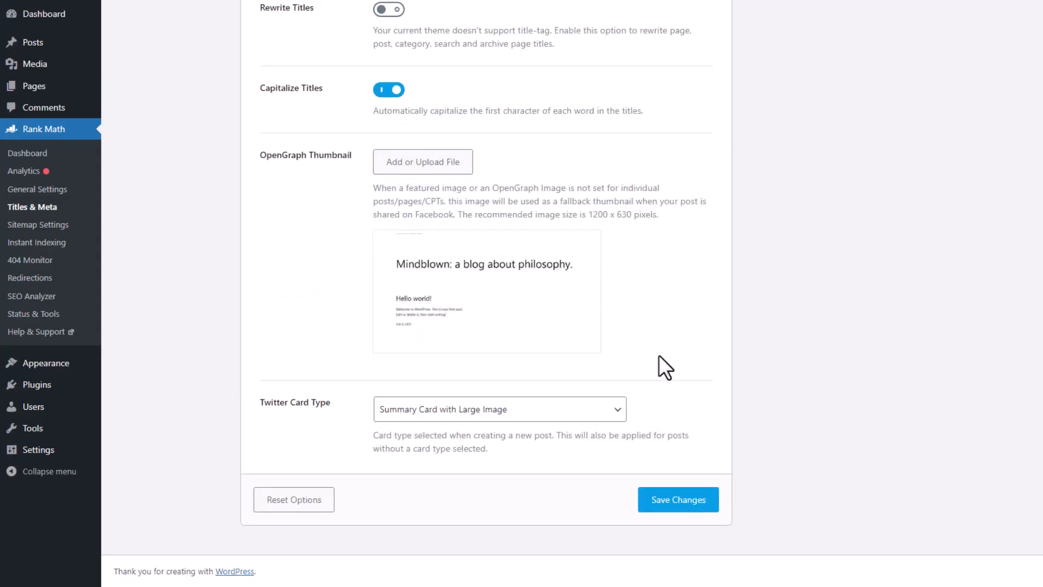
pyautogui.click(673, 503)
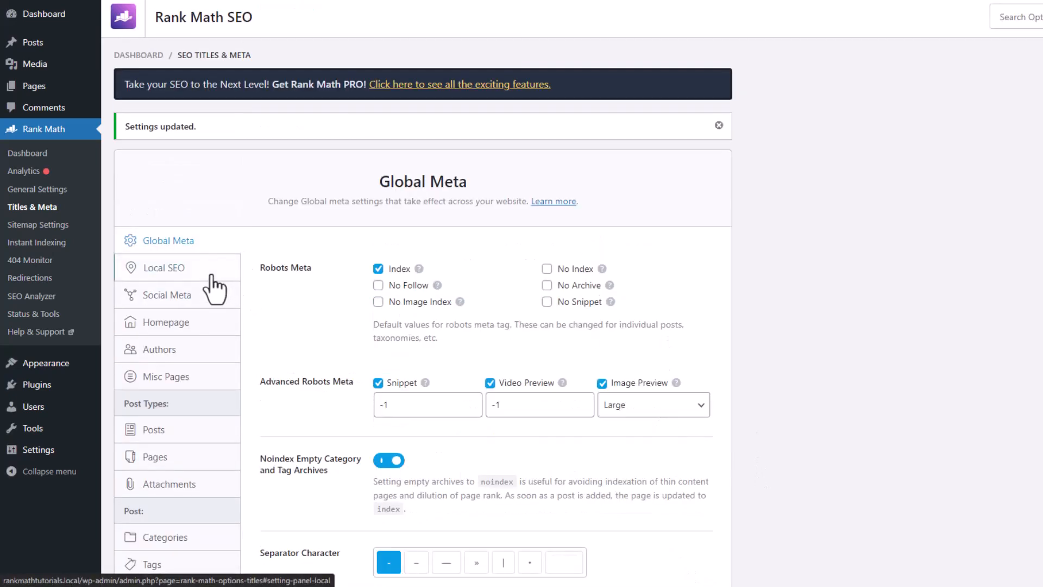
pyautogui.click(212, 276)
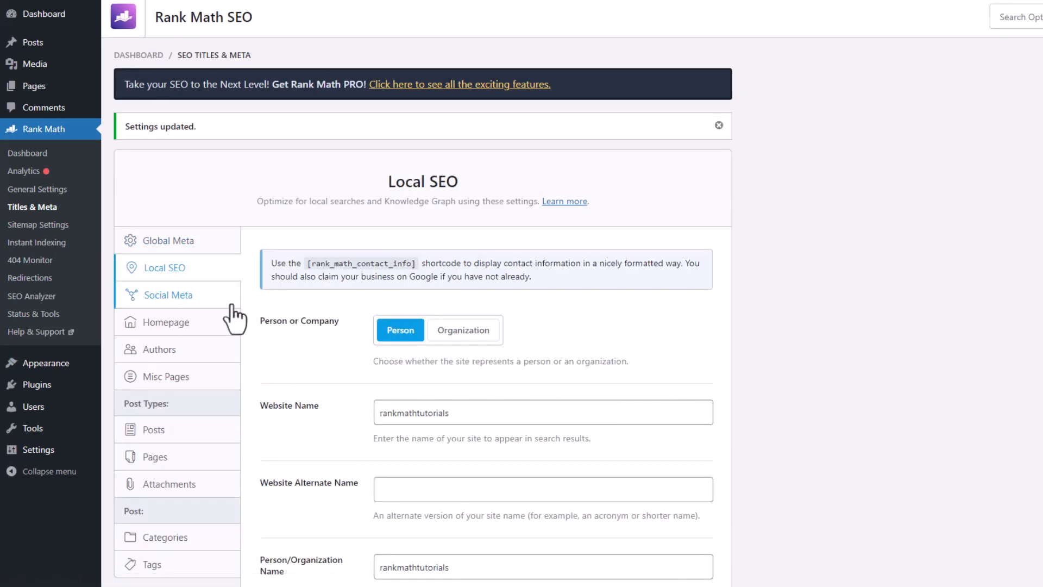
pyautogui.click(197, 298)
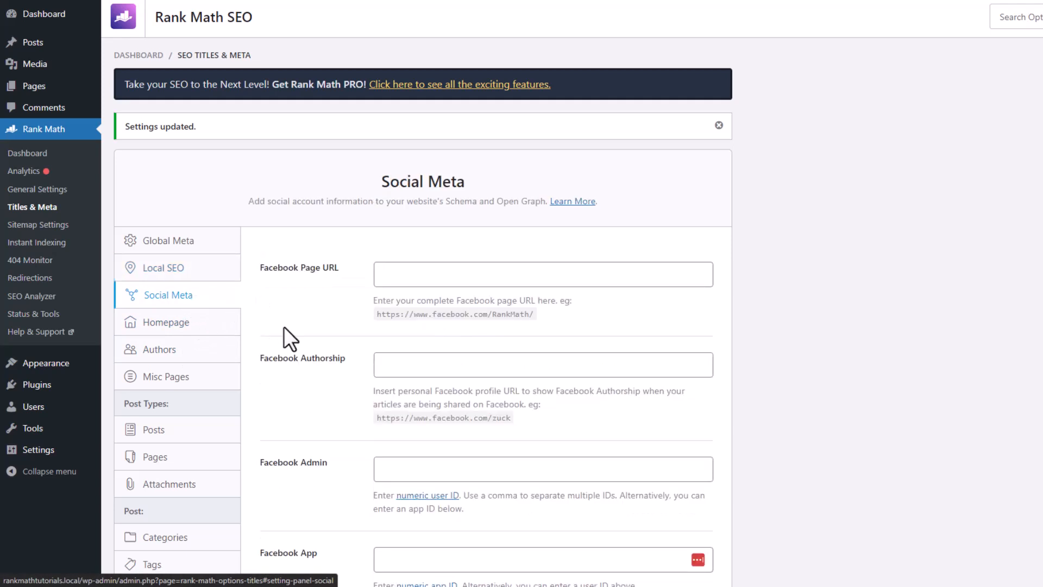
pyautogui.scroll(-1, 298, 303)
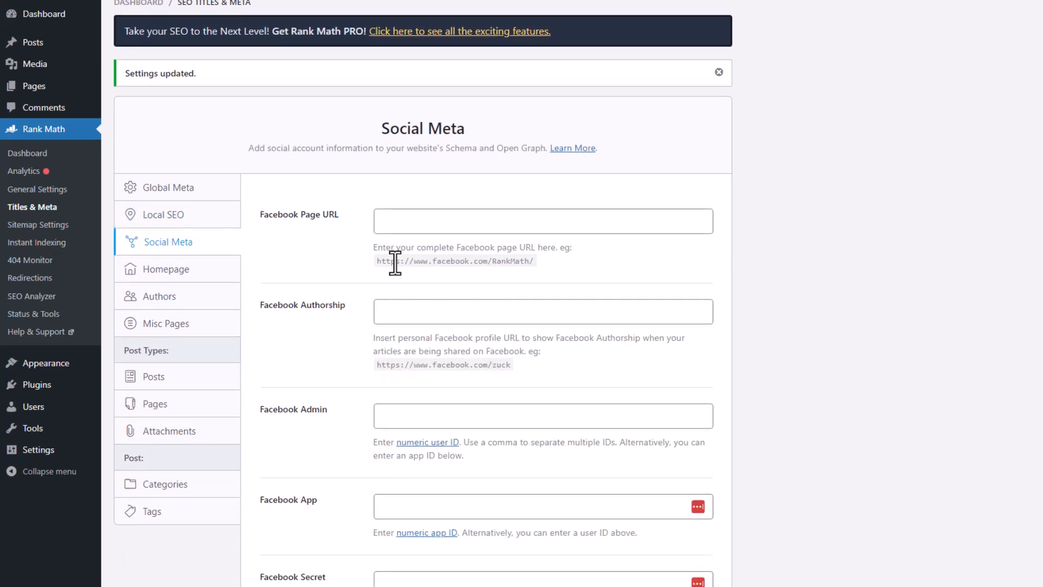
pyautogui.tripleClick(395, 262)
pyautogui.click(512, 232)
pyautogui.hotkey('ctrl', 'v')
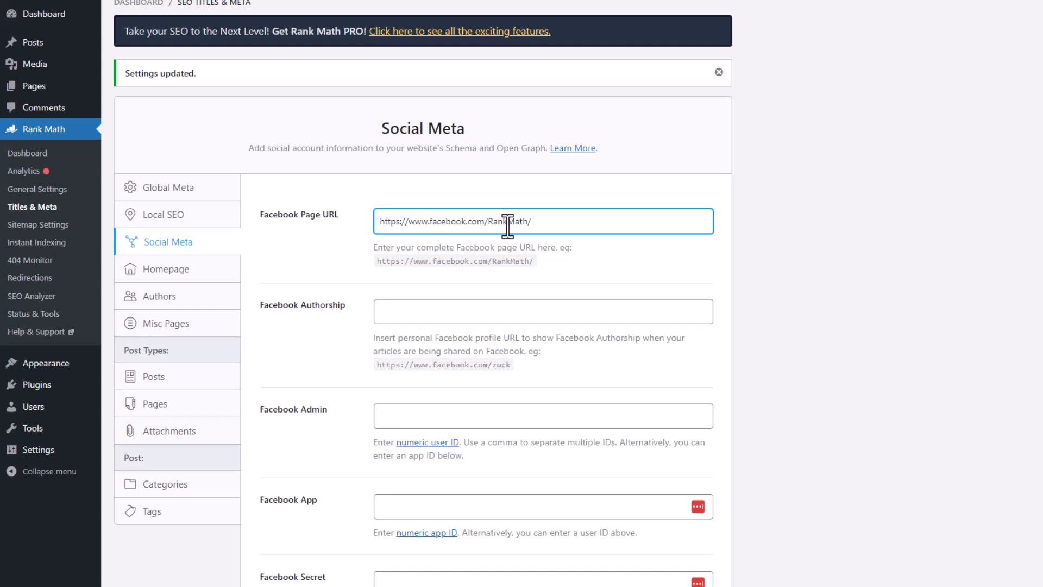
pyautogui.doubleClick(508, 222)
pyautogui.write('rank')
# Step: Enter the author's personal Facebook profile URL as the Facebook Authorship, leaving Facebook Admin empty
pyautogui.click(519, 312)
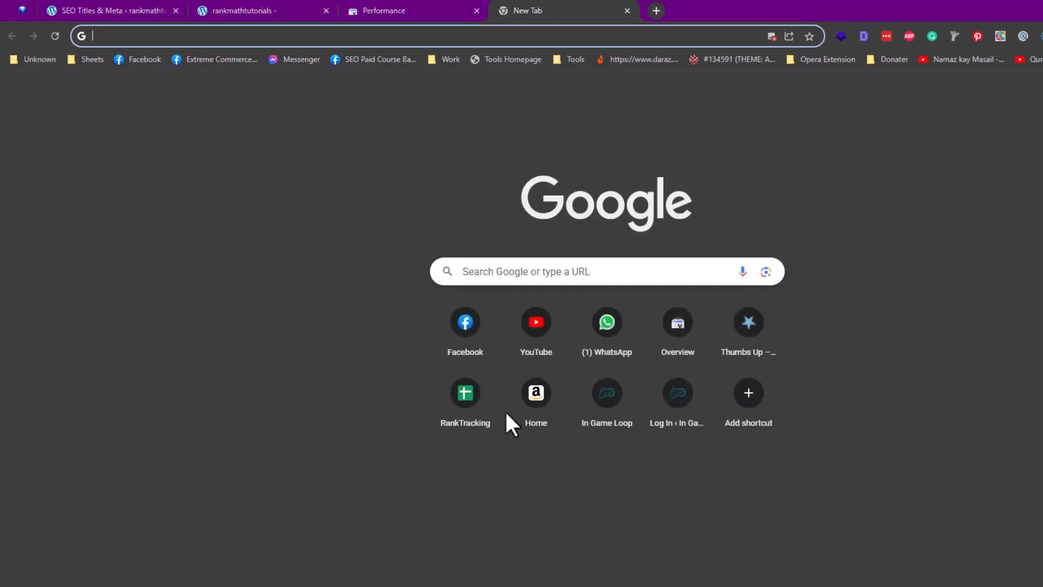
pyautogui.write('facebook.com/aleem.iqbal.bhatti/')
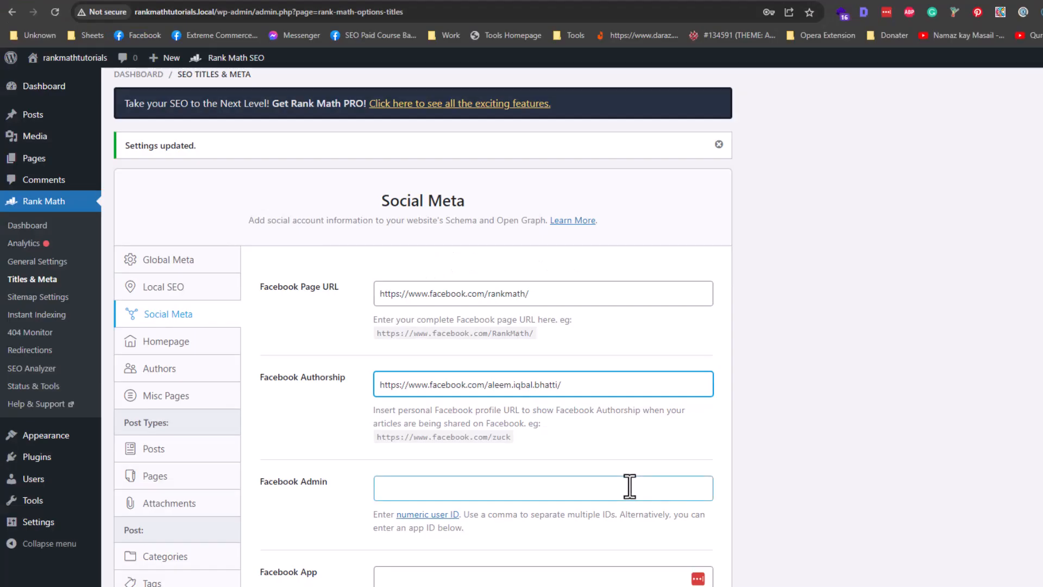
pyautogui.click(630, 487)
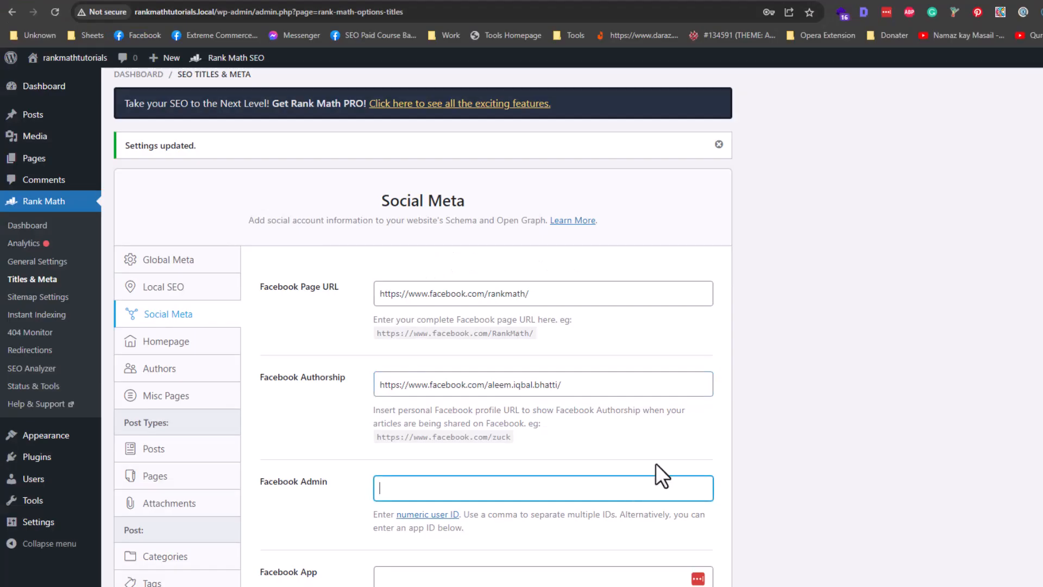
pyautogui.click(849, 491)
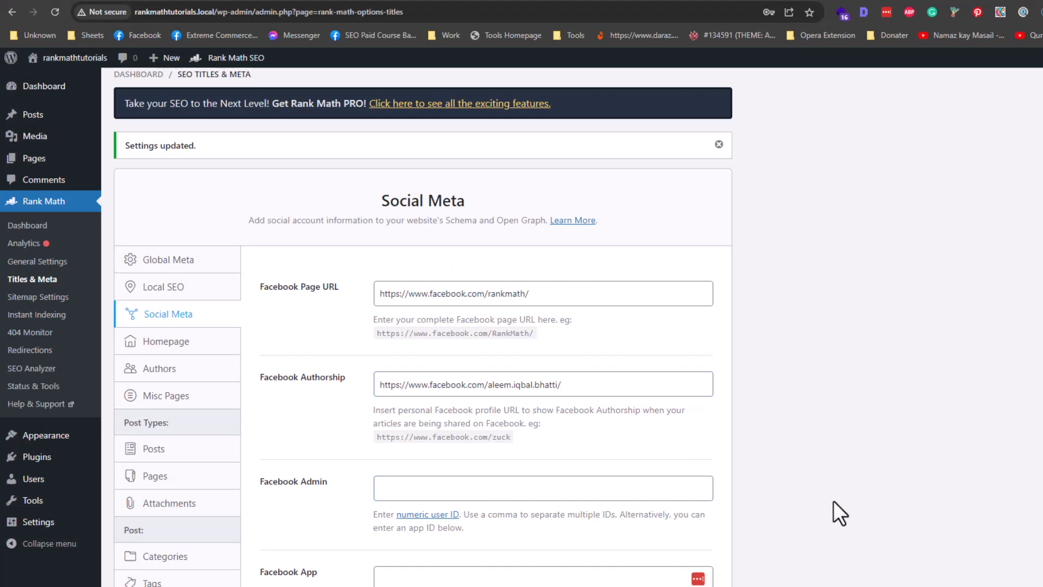
# Step: Enter the author's Twitter username in the Social Meta settings, skipping the Facebook Admin, App and Secret values
pyautogui.middleClick(834, 502)
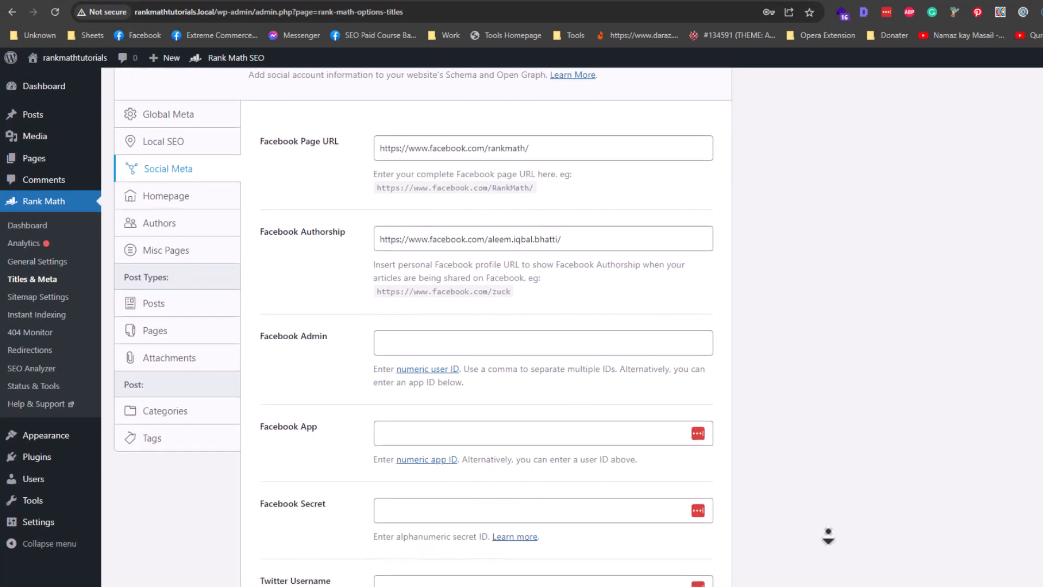
pyautogui.middleClick(822, 535)
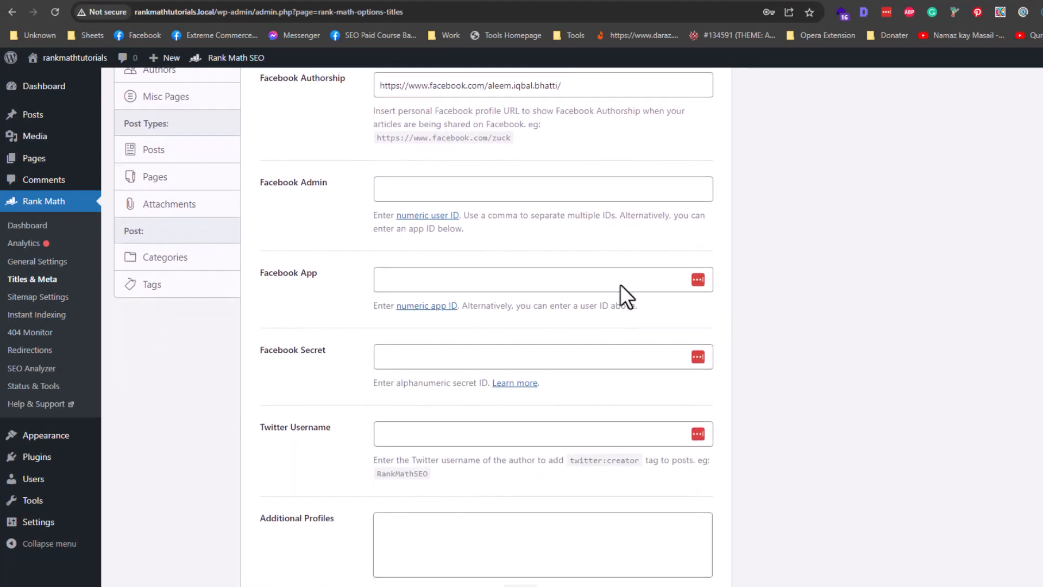
pyautogui.click(532, 192)
pyautogui.click(522, 441)
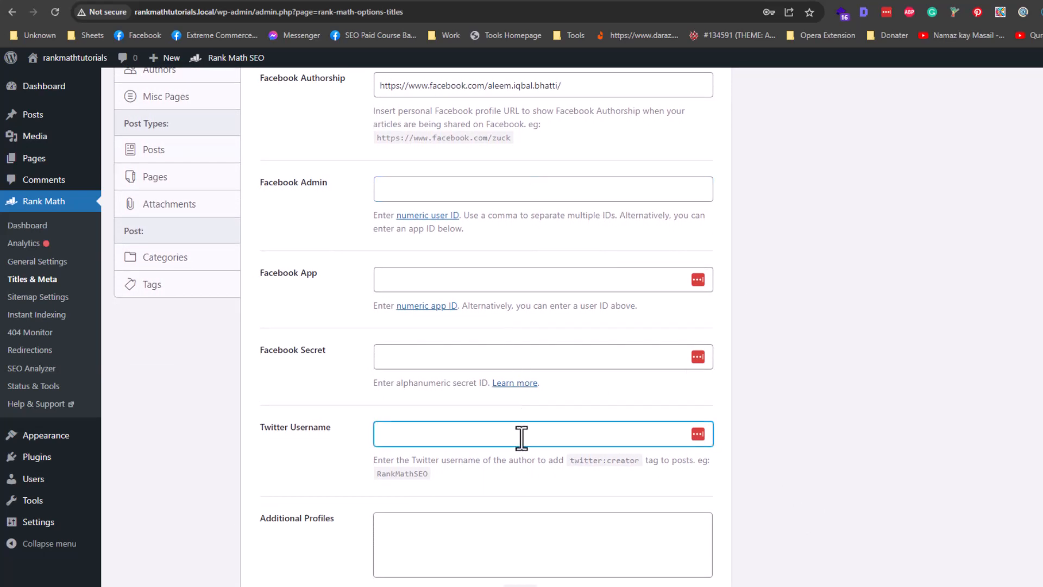
pyautogui.write('A')
pyautogui.press('BackSpace')
pyautogui.write('SEO_Aleem')
# Step: Add the author's LinkedIn profile URL under Additional Profiles and save the Social Meta settings
pyautogui.click(588, 521)
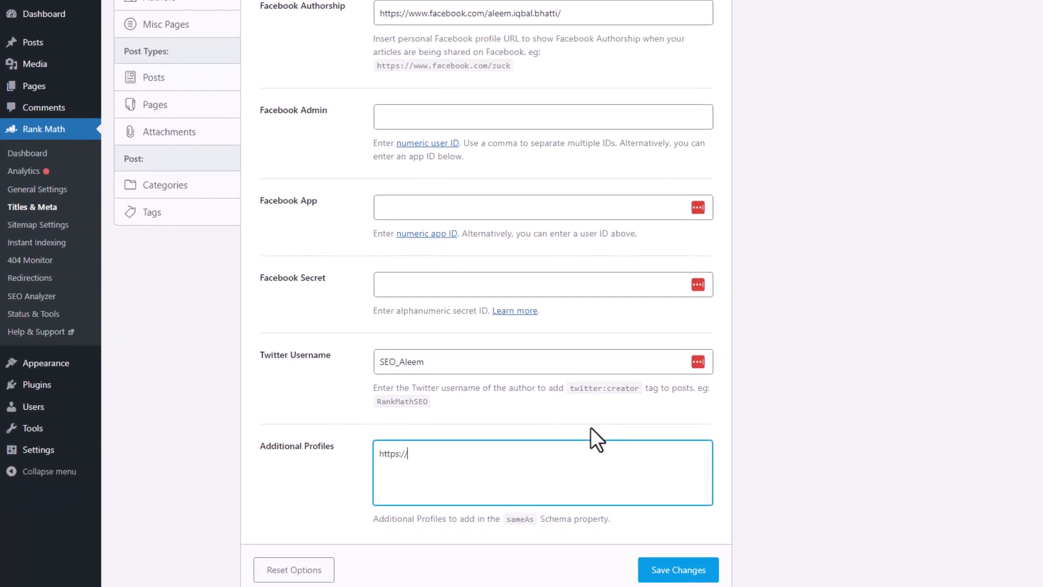
pyautogui.write('https://linkedin.com/aleemiqbal/')
pyautogui.click(689, 576)
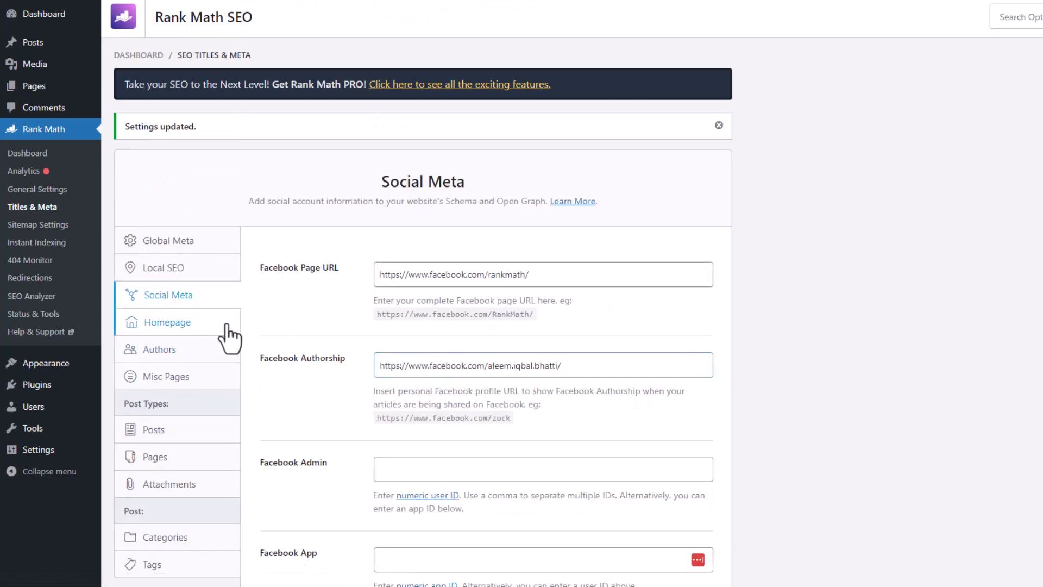
# Step: In the Homepage settings, set the title to "Rank Math Tutorials 2023" and the meta description to "Welcome to Rank Math Tutorails."
pyautogui.click(226, 326)
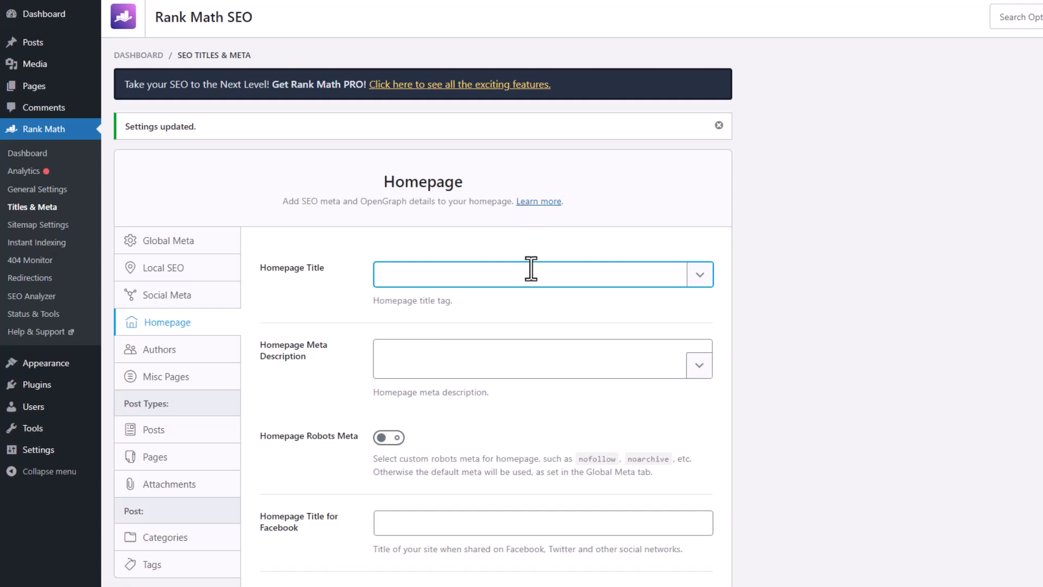
pyautogui.write('Rank Math Tutorials 2023')
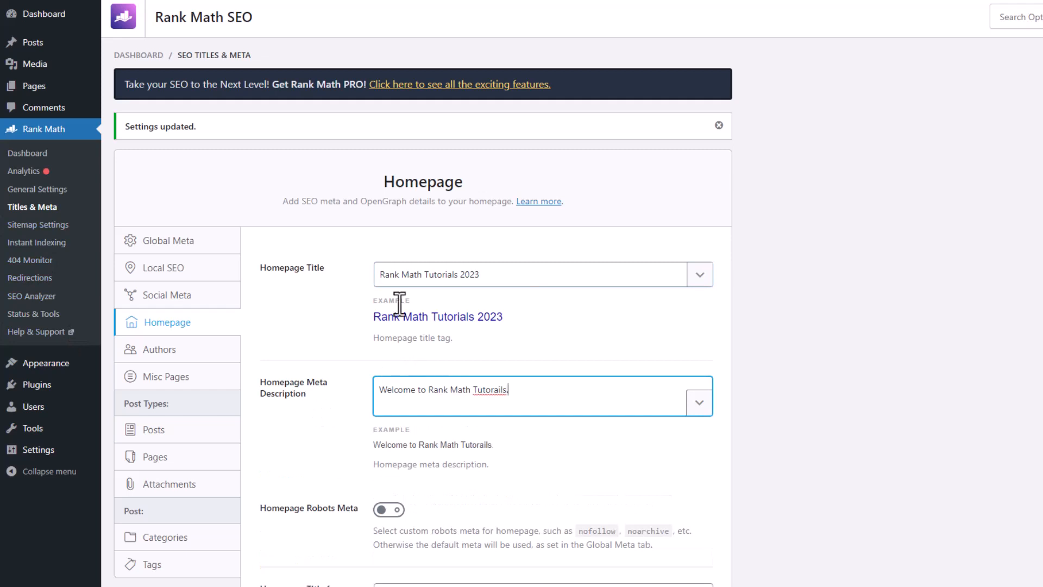
pyautogui.click(333, 331)
# Step: Copy the homepage title "Rank Math Tutorials 2023" into the Homepage Title for Facebook
pyautogui.middleClick(349, 383)
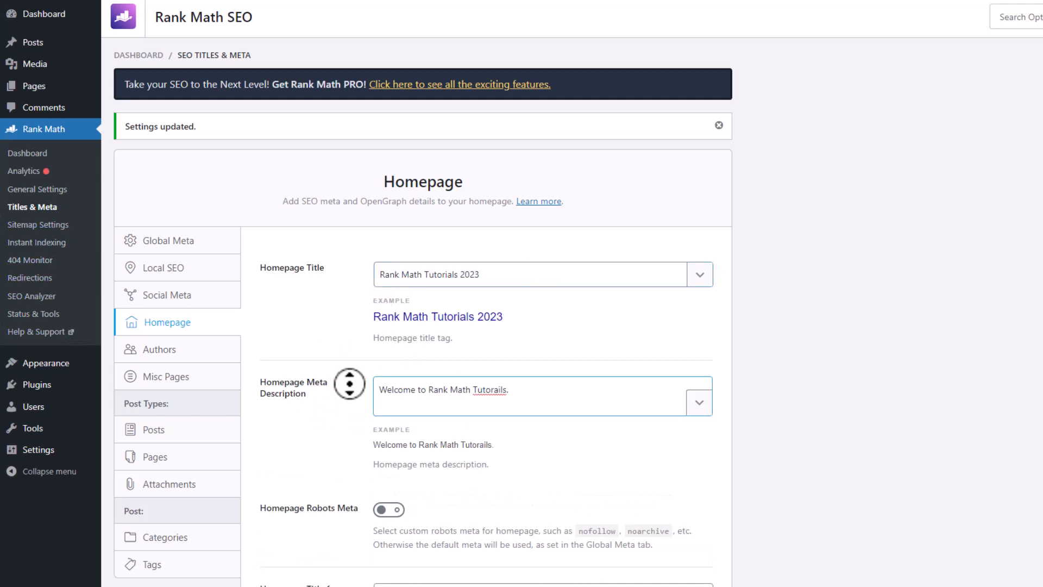
pyautogui.middleClick(346, 421)
pyautogui.middleClick(345, 443)
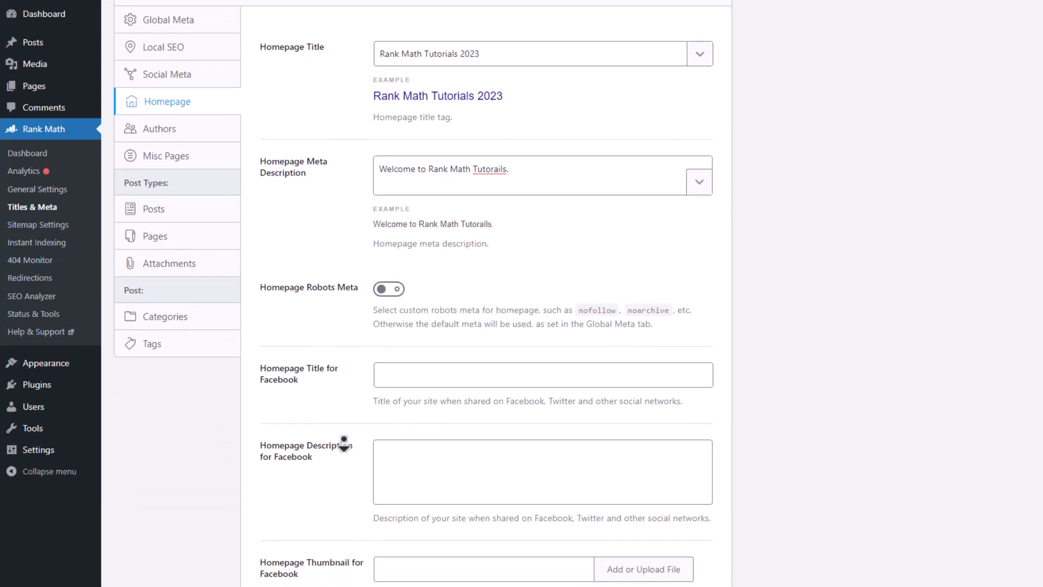
pyautogui.middleClick(352, 387)
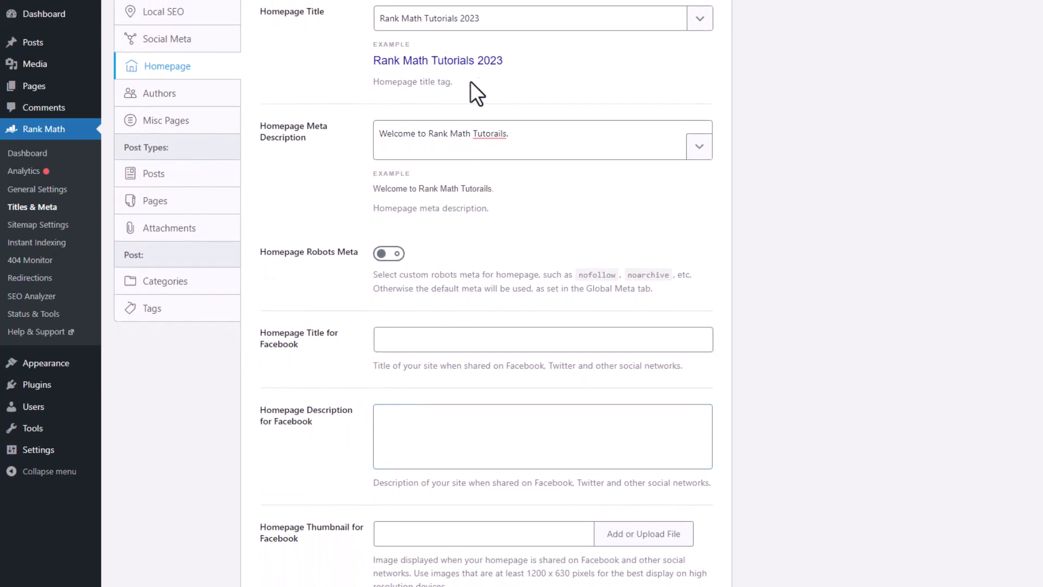
pyautogui.click(487, 21)
pyautogui.hotkey('ctrl', 'a')
pyautogui.hotkey('ctrl', 'c')
pyautogui.click(466, 332)
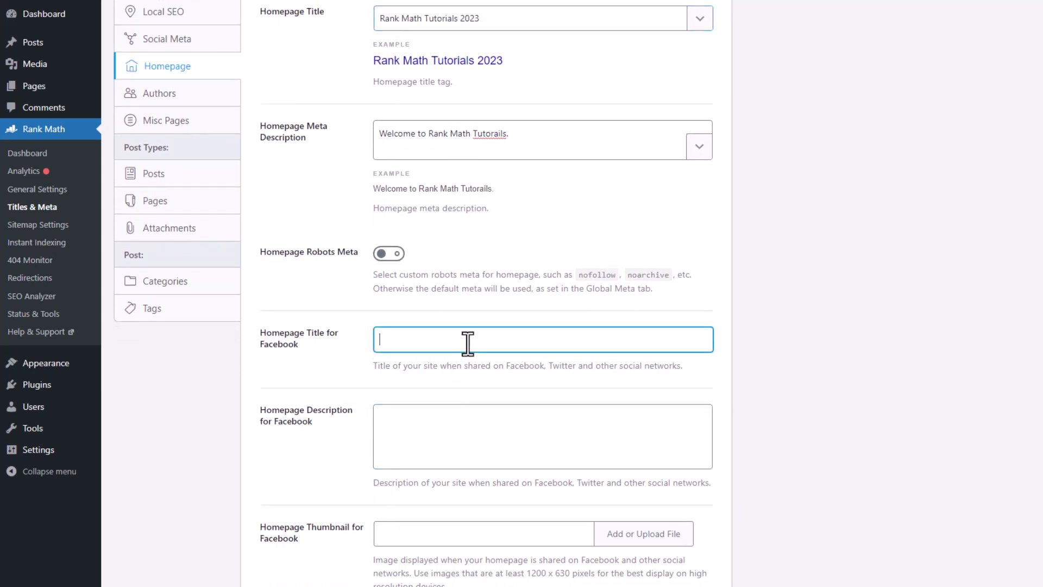
pyautogui.hotkey('ctrl', 'v')
# Step: Copy the homepage meta description into the Homepage Description for Facebook
pyautogui.click(519, 131)
pyautogui.hotkey('ctrl', 'a')
pyautogui.hotkey('ctrl', 'c')
pyautogui.click(474, 429)
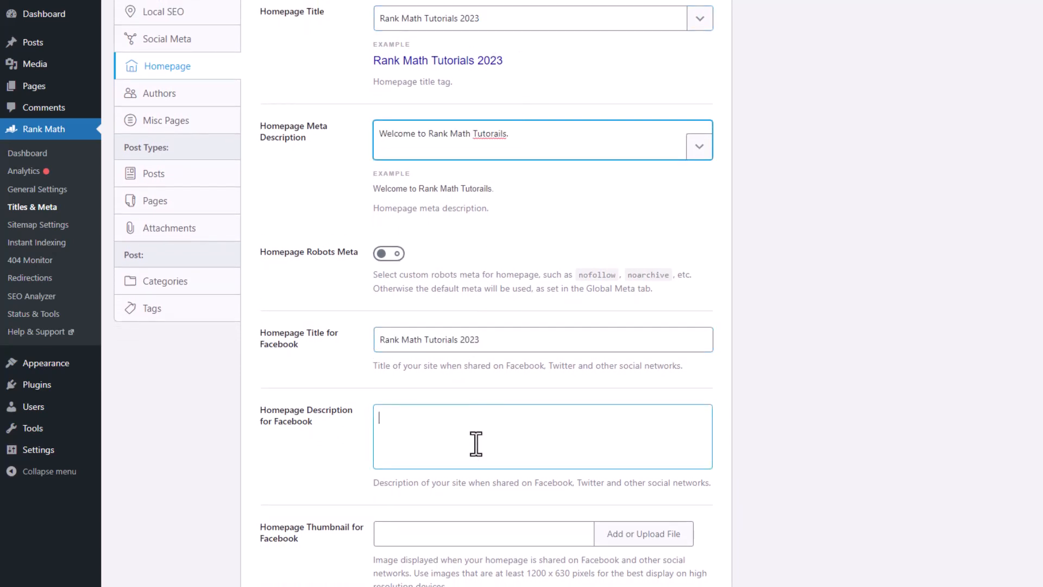
pyautogui.hotkey('ctrl', 'v')
# Step: Correct the misspelled word to "Tutorials" in both the Facebook description and the homepage meta description
pyautogui.rightClick(498, 429)
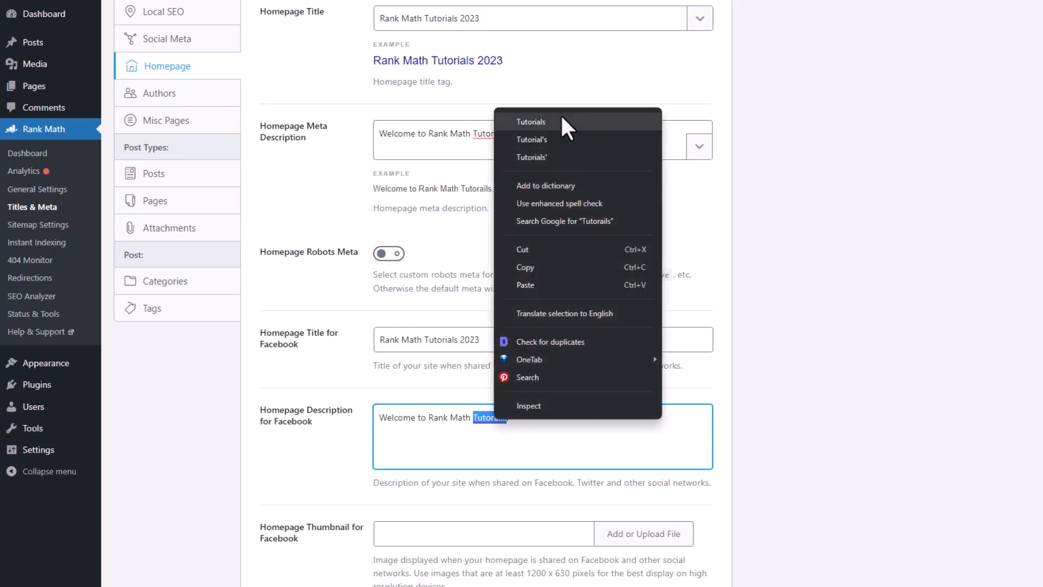
pyautogui.click(560, 117)
pyautogui.rightClick(493, 139)
pyautogui.click(505, 153)
pyautogui.middleClick(853, 298)
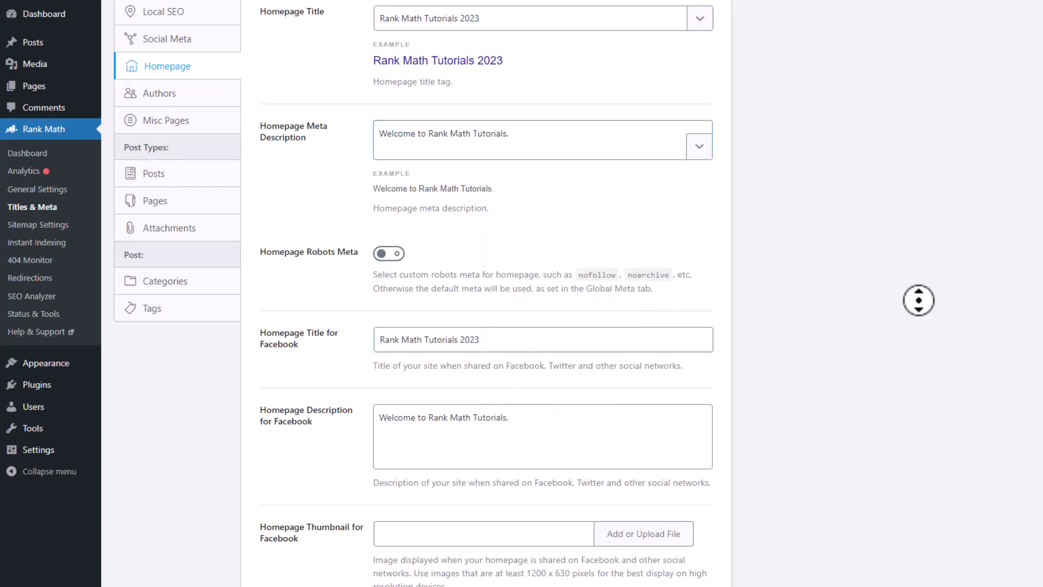
# Step: Set the Homepage Thumbnail for Facebook to Homepage.jpg from the media library and save the Homepage settings
pyautogui.click(660, 403)
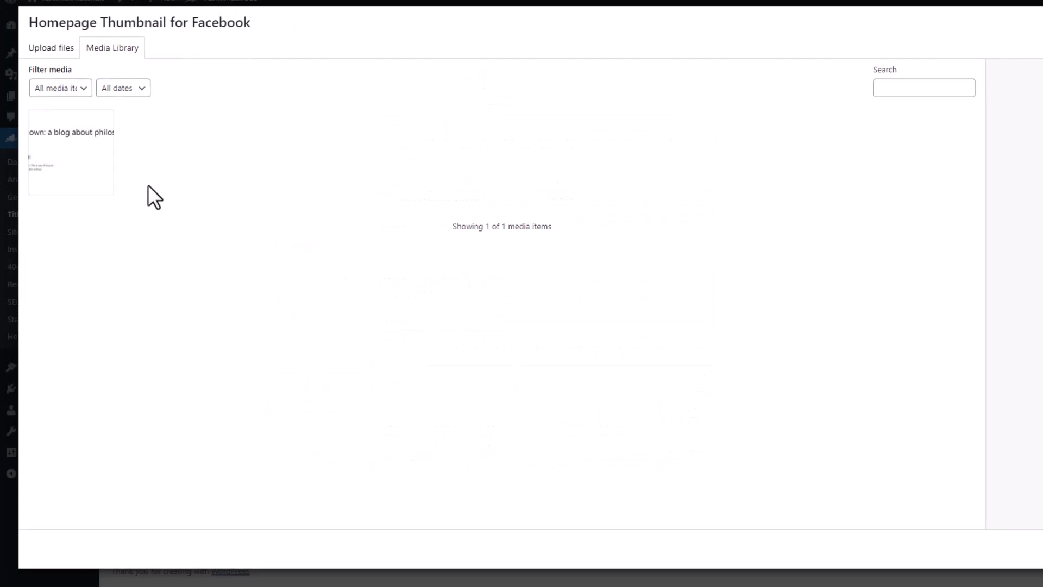
pyautogui.click(68, 222)
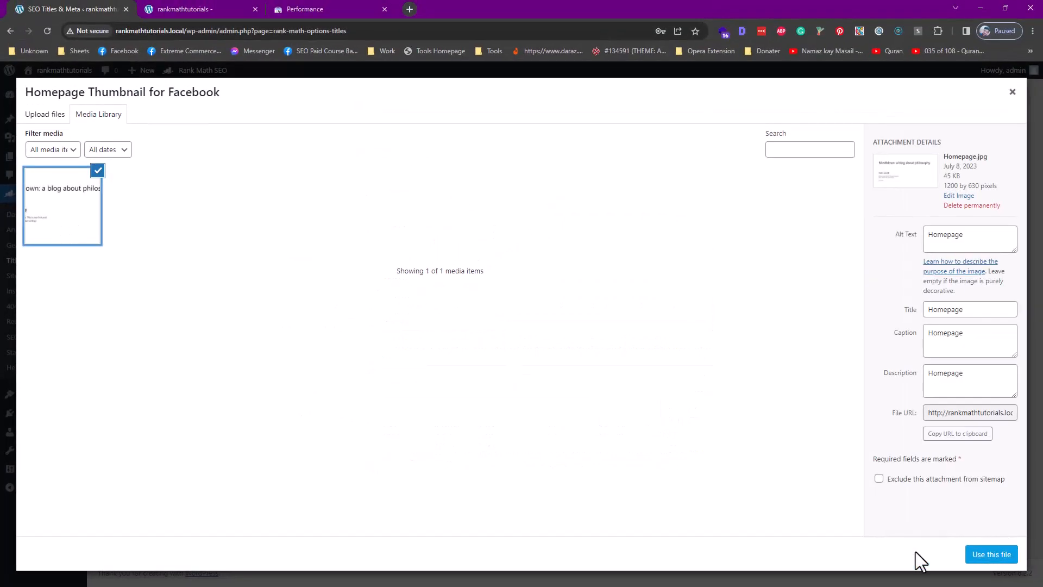
pyautogui.click(986, 554)
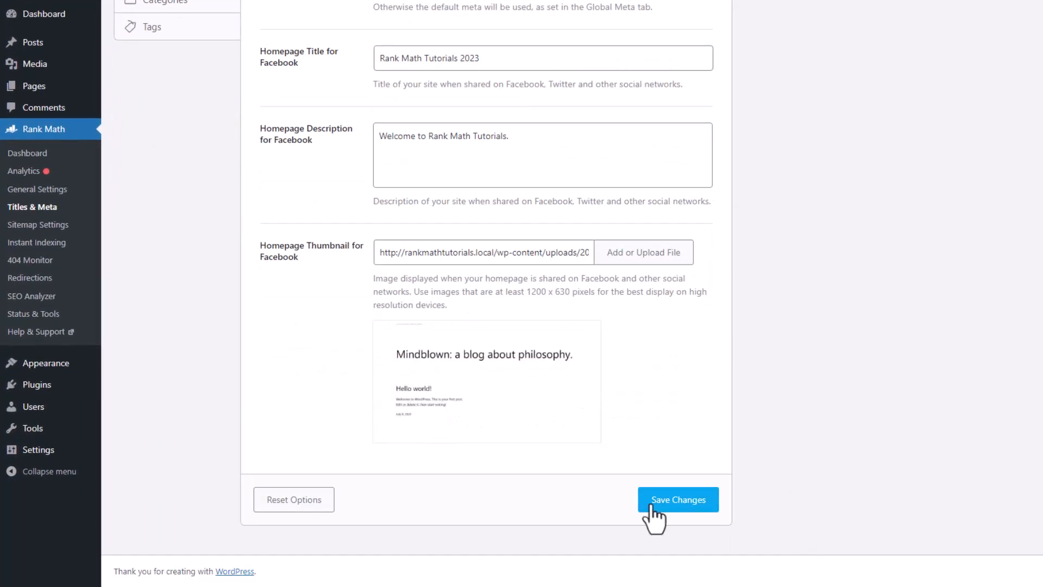
pyautogui.click(652, 507)
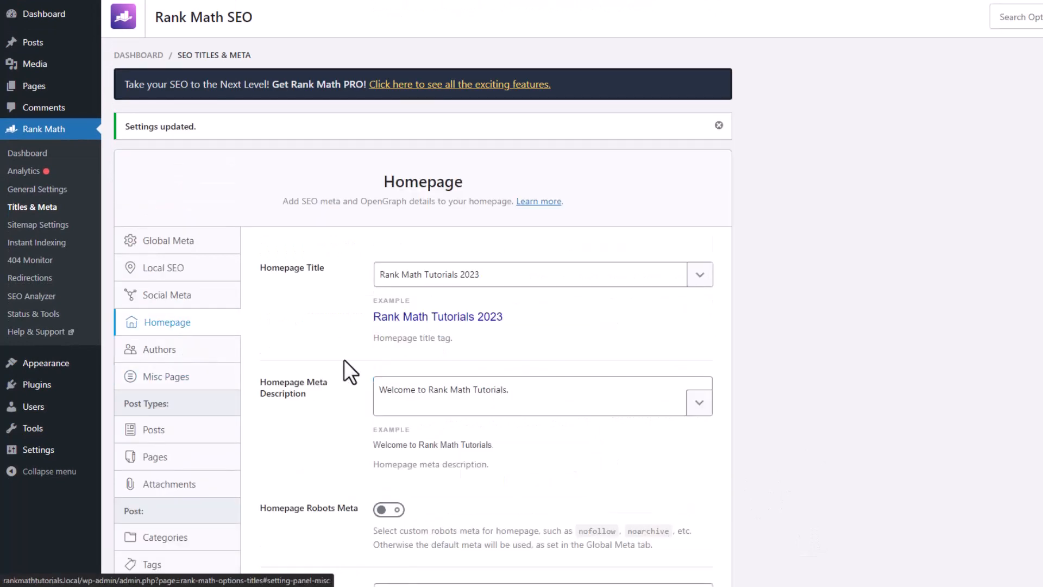
# Step: In the Authors settings, set the Author Robots Meta to Index, keeping the author base as "author"
pyautogui.scroll(-2, 350, 344)
pyautogui.click(189, 275)
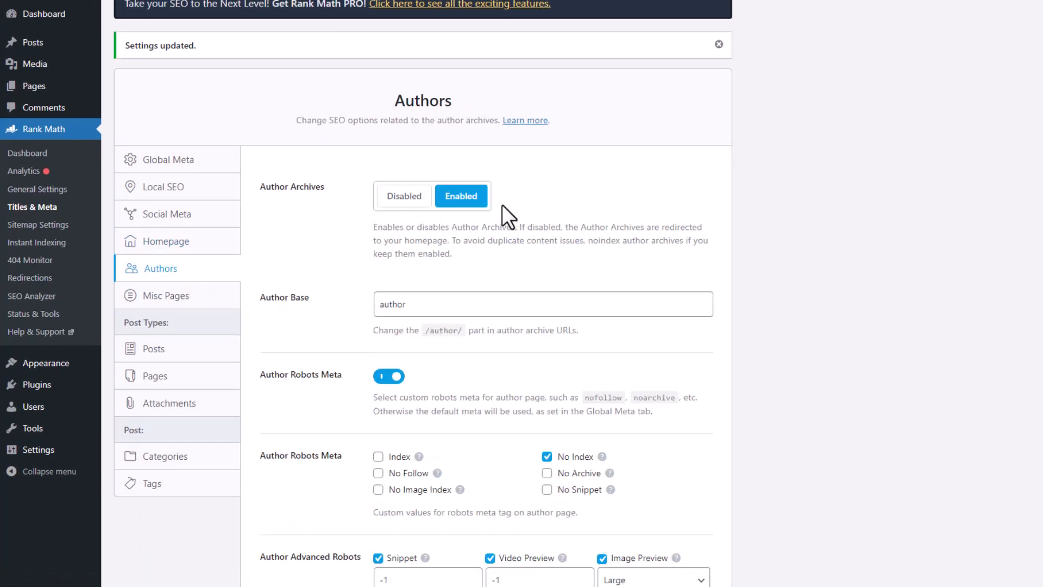
pyautogui.click(540, 303)
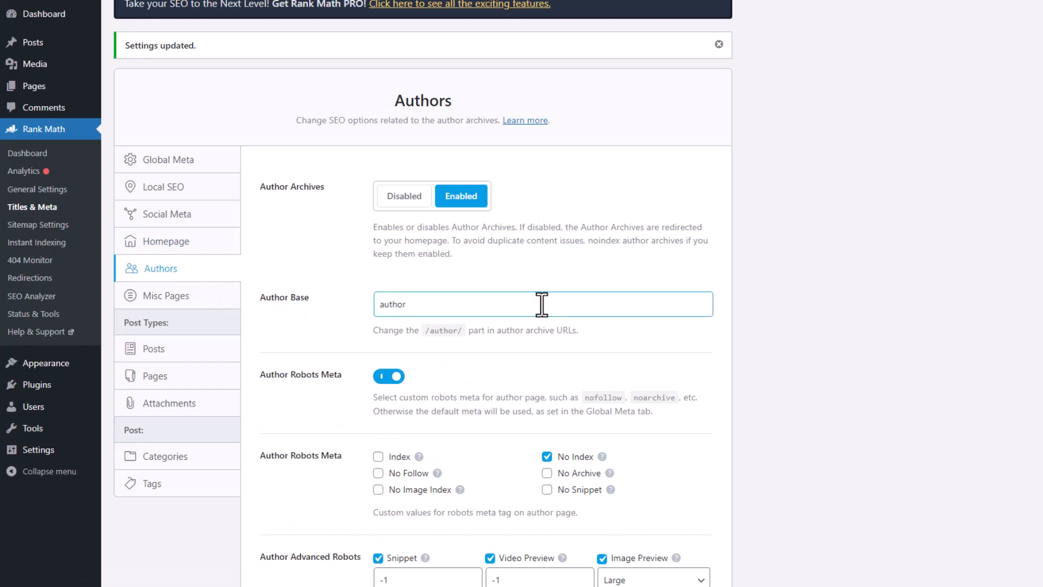
pyautogui.middleClick(784, 271)
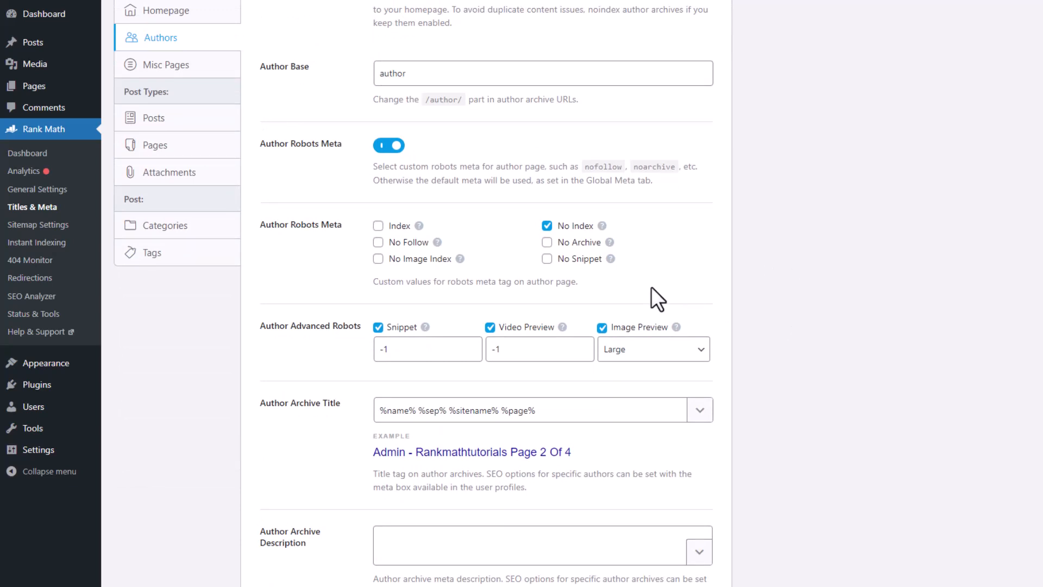
pyautogui.click(576, 226)
pyautogui.middleClick(338, 285)
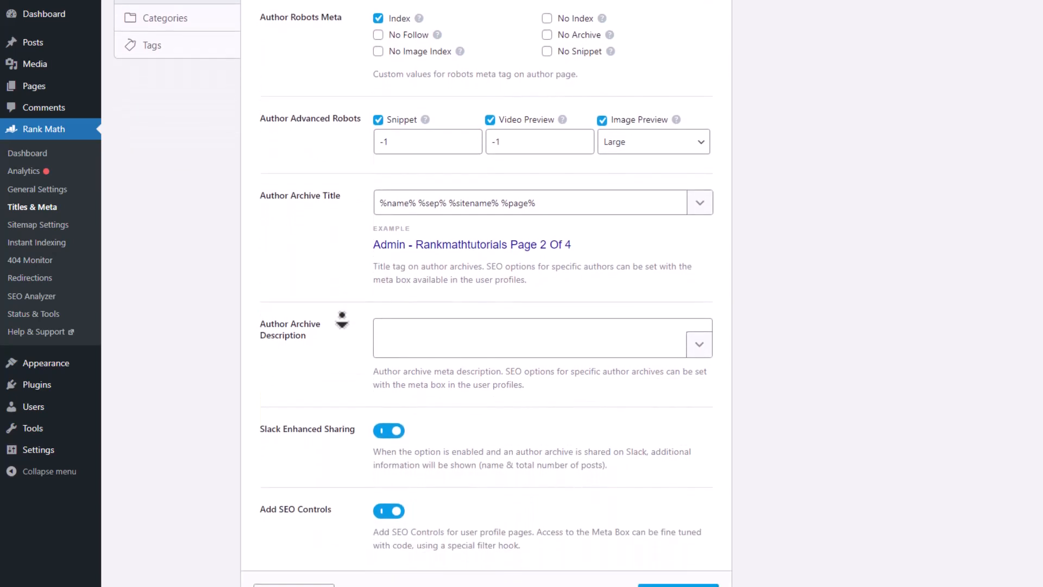
# Step: Leave the Author Archive Description empty and save the Authors settings
pyautogui.click(411, 308)
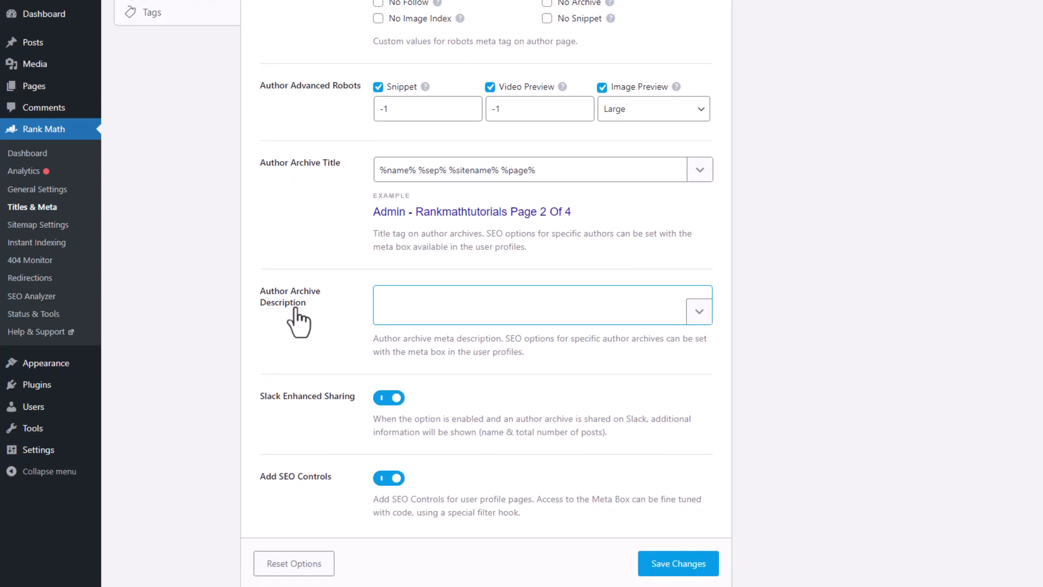
pyautogui.click(482, 296)
pyautogui.middleClick(783, 413)
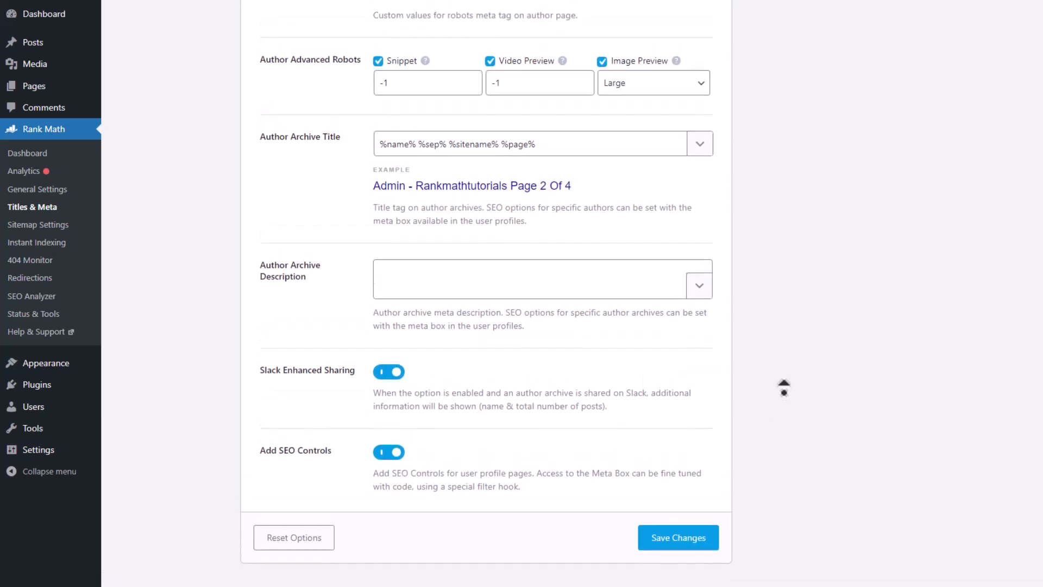
pyautogui.middleClick(785, 462)
pyautogui.click(705, 506)
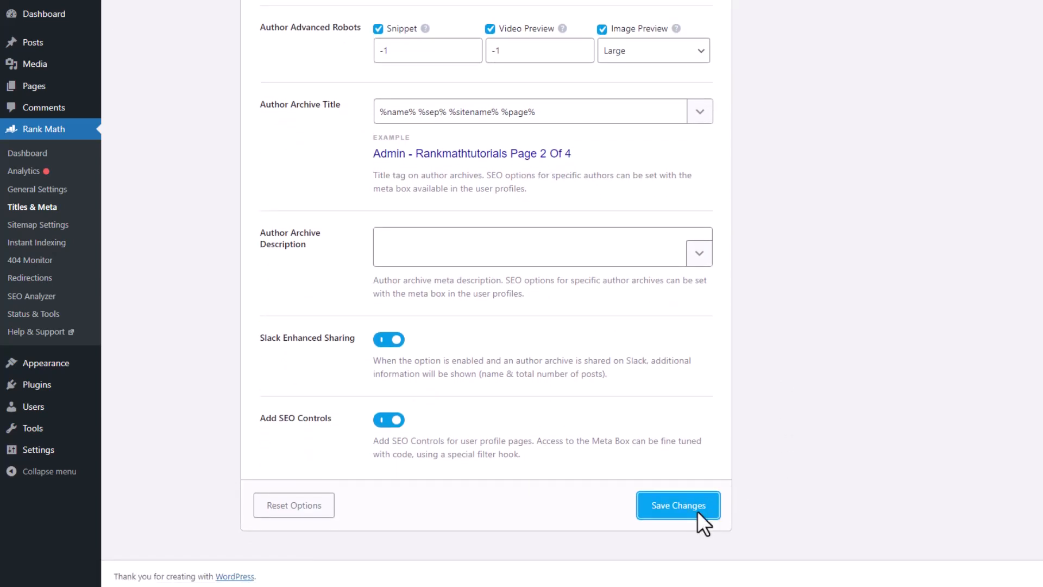
# Step: In the Misc Pages settings, enable Noindex Password Protected Pages
pyautogui.middleClick(815, 215)
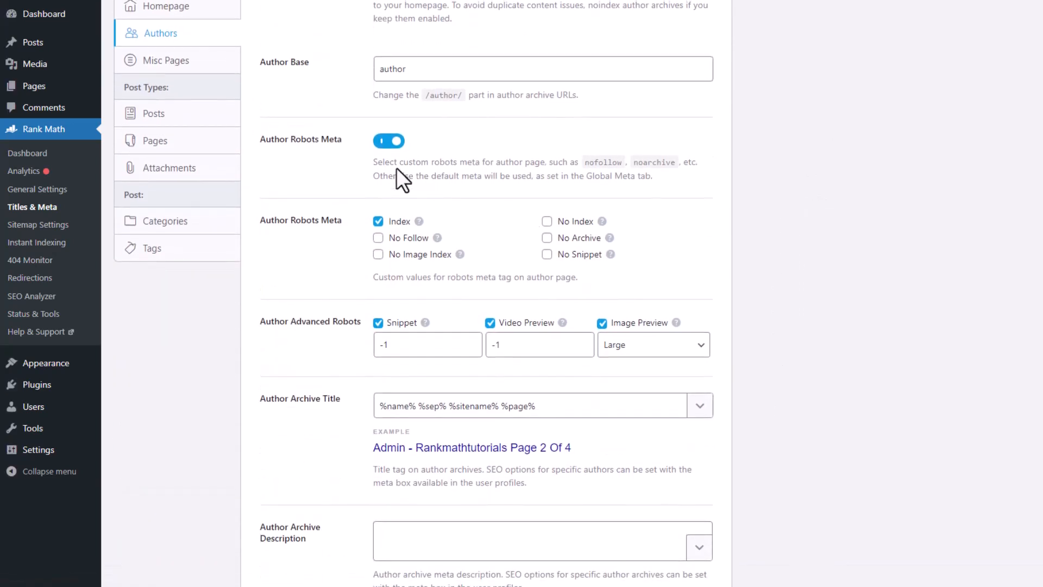
pyautogui.click(207, 64)
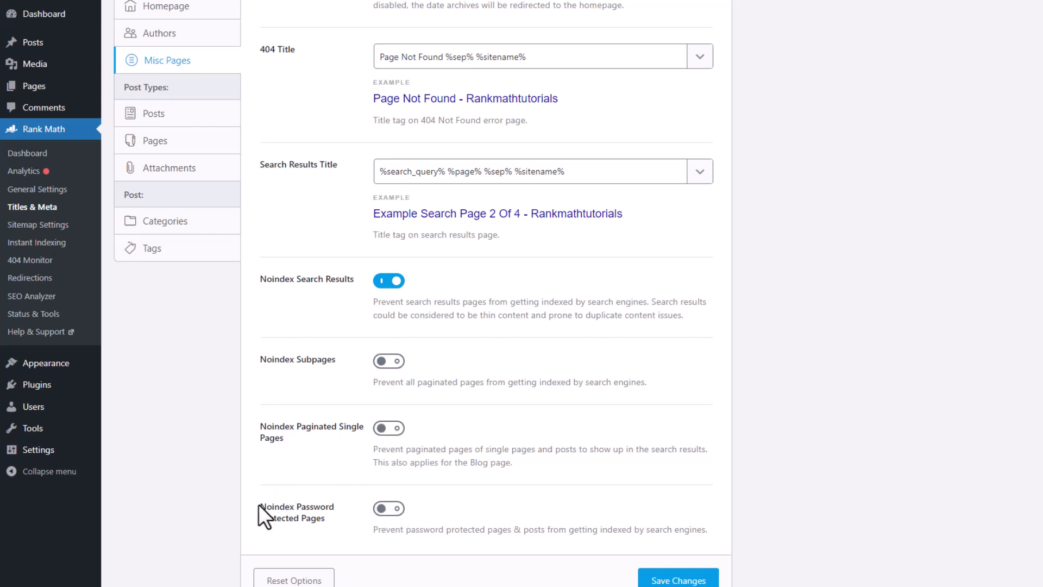
pyautogui.click(392, 508)
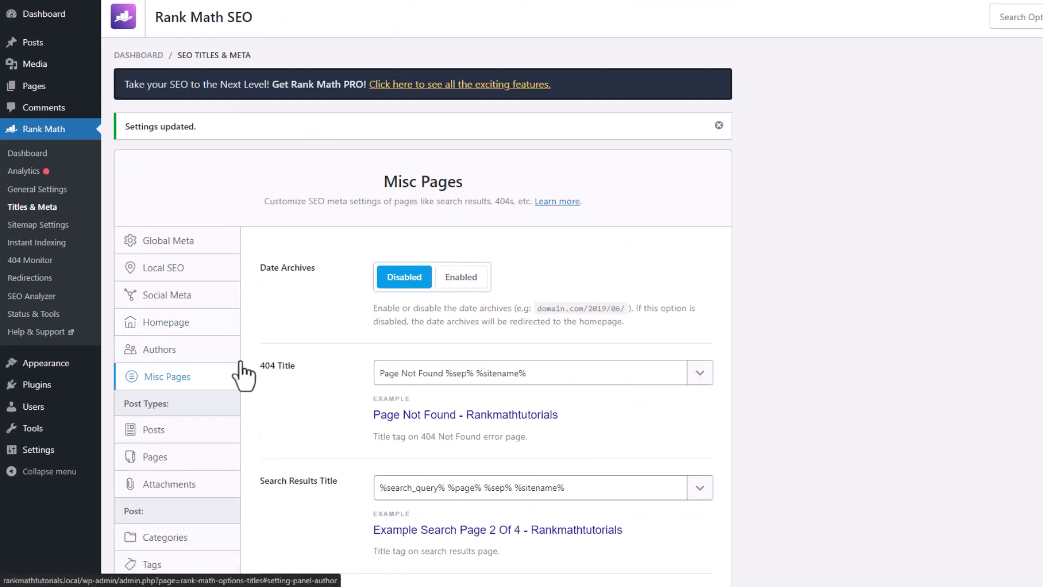
# Step: Open the Posts settings of the post types and examine the available Schema Type choices
pyautogui.click(175, 433)
pyautogui.middleClick(311, 407)
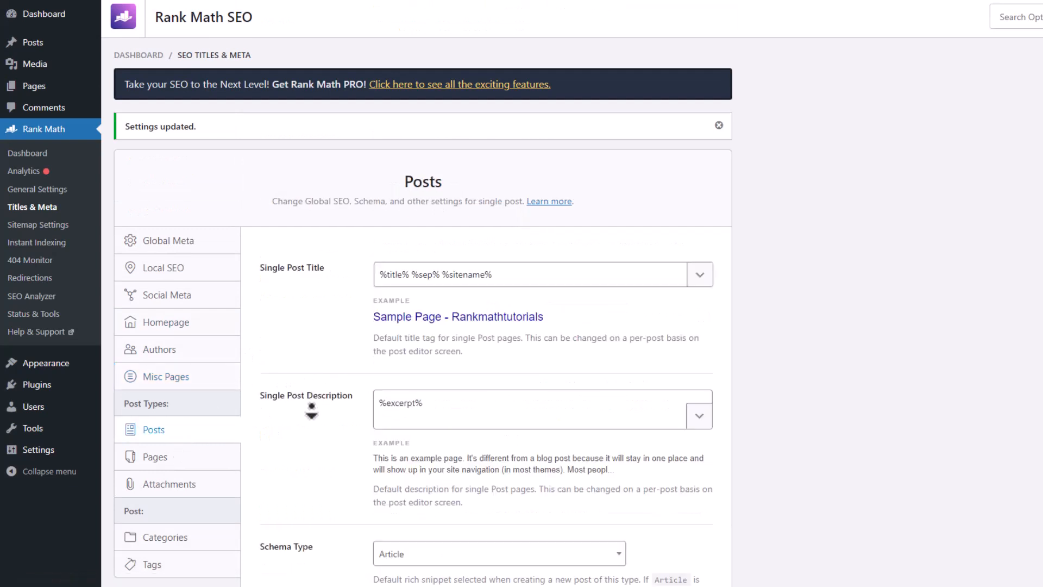
pyautogui.middleClick(313, 414)
pyautogui.click(394, 320)
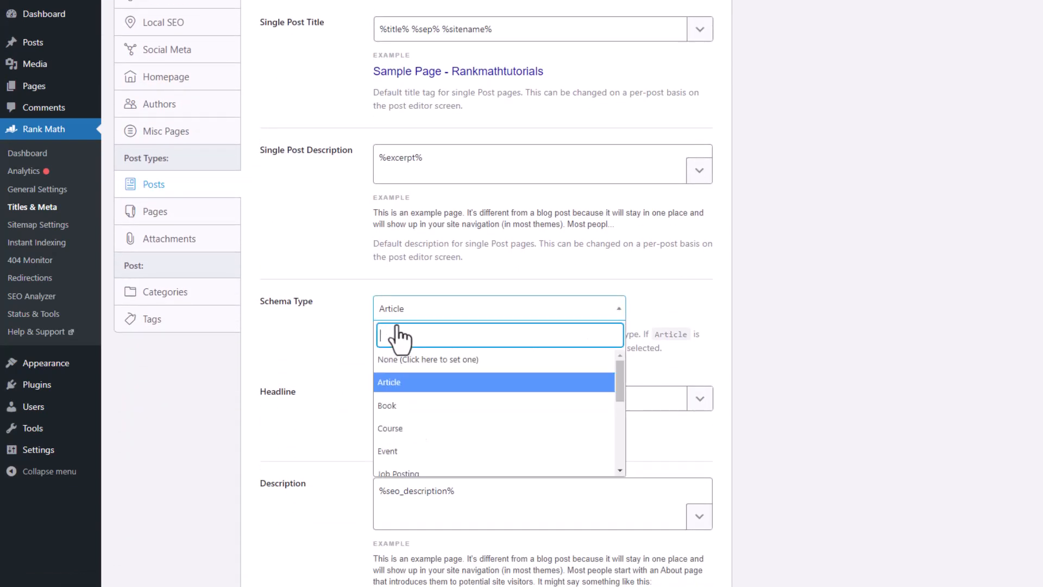
pyautogui.moveTo(617, 400); pyautogui.dragTo(624, 459)
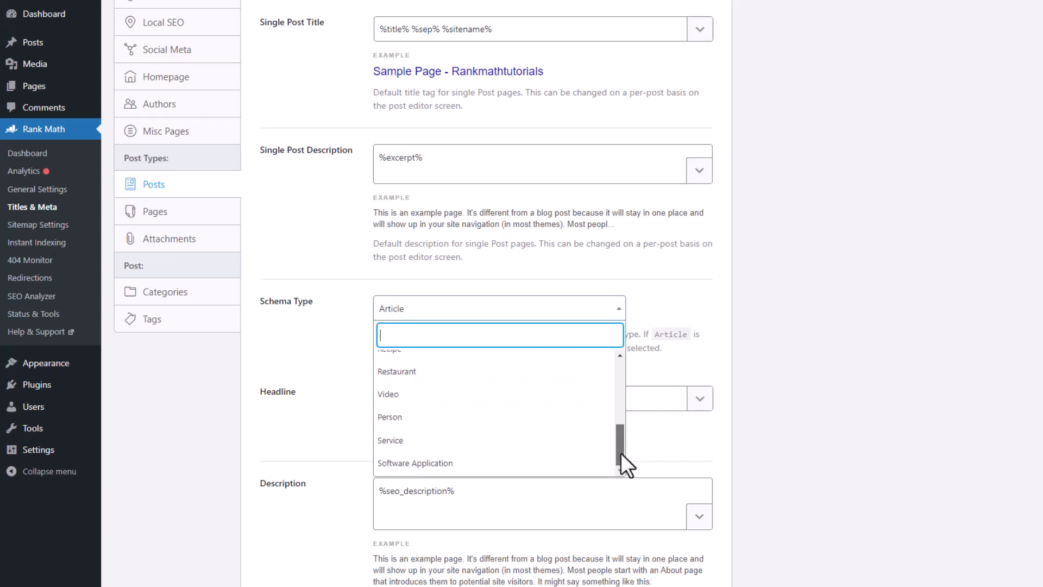
pyautogui.middleClick(736, 309)
# Step: Review the post options from the article type through link suggestions, primary taxonomy and bulk editing, and save the Posts settings
pyautogui.scroll(-4, 737, 288)
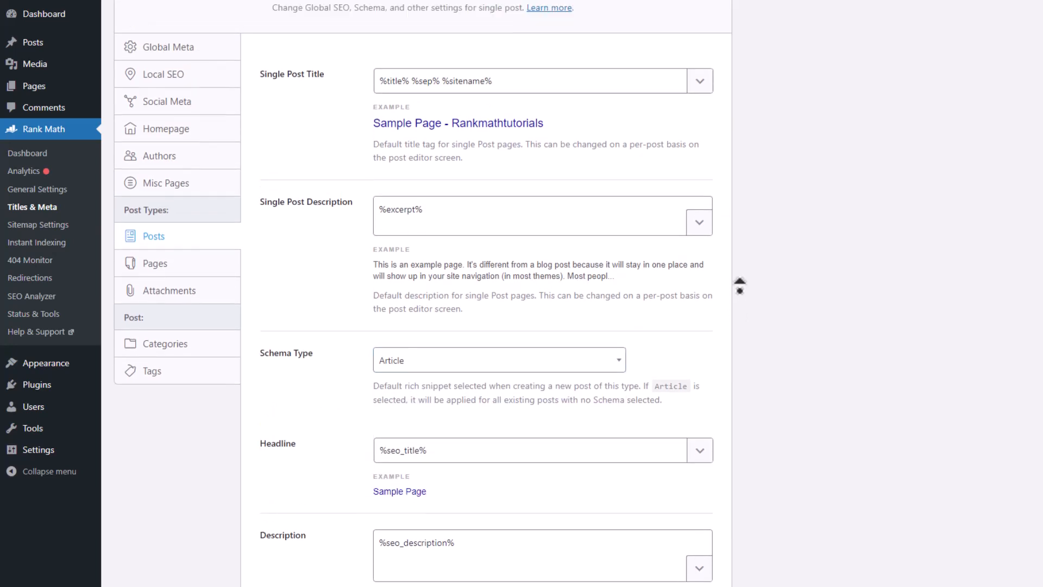
pyautogui.scroll(-3, 740, 355)
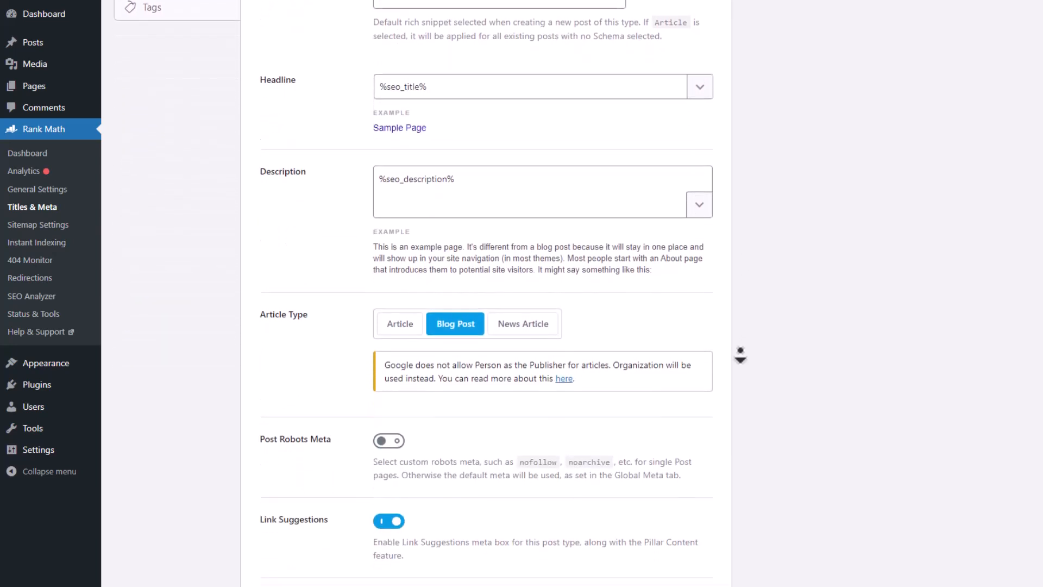
pyautogui.middleClick(741, 355)
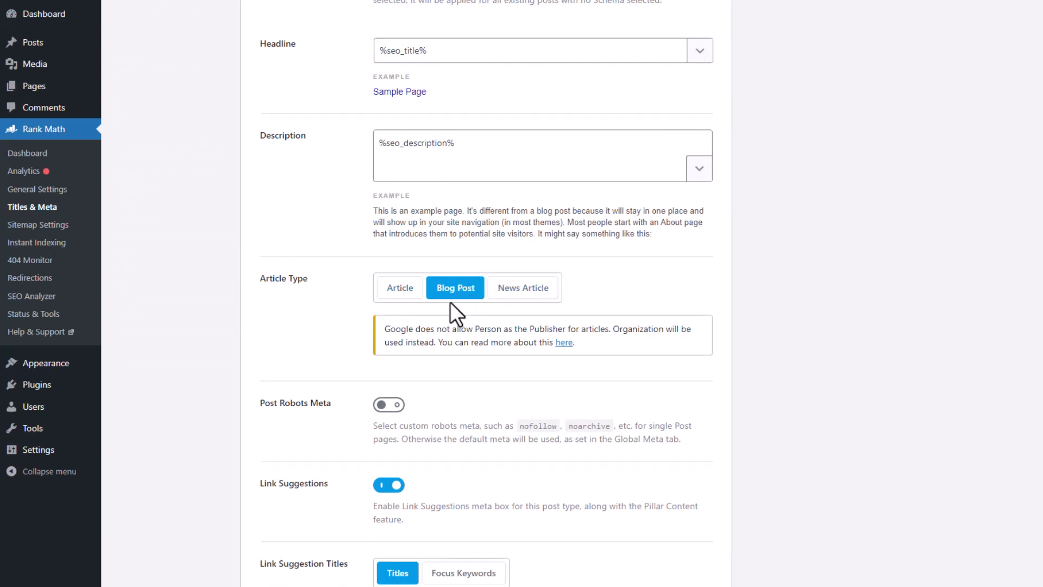
pyautogui.middleClick(276, 407)
pyautogui.scroll(-4, 279, 401)
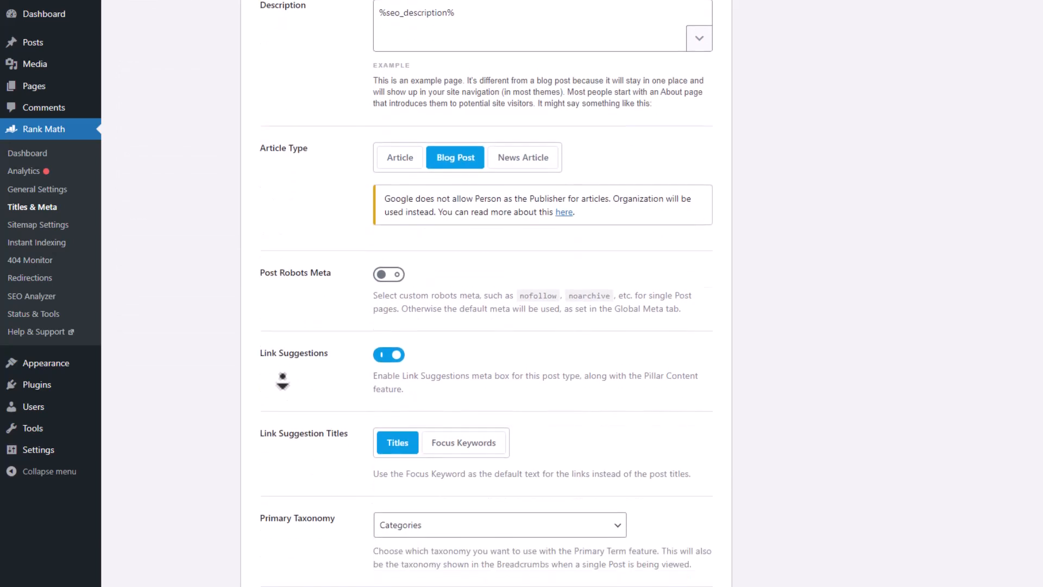
pyautogui.middleClick(284, 374)
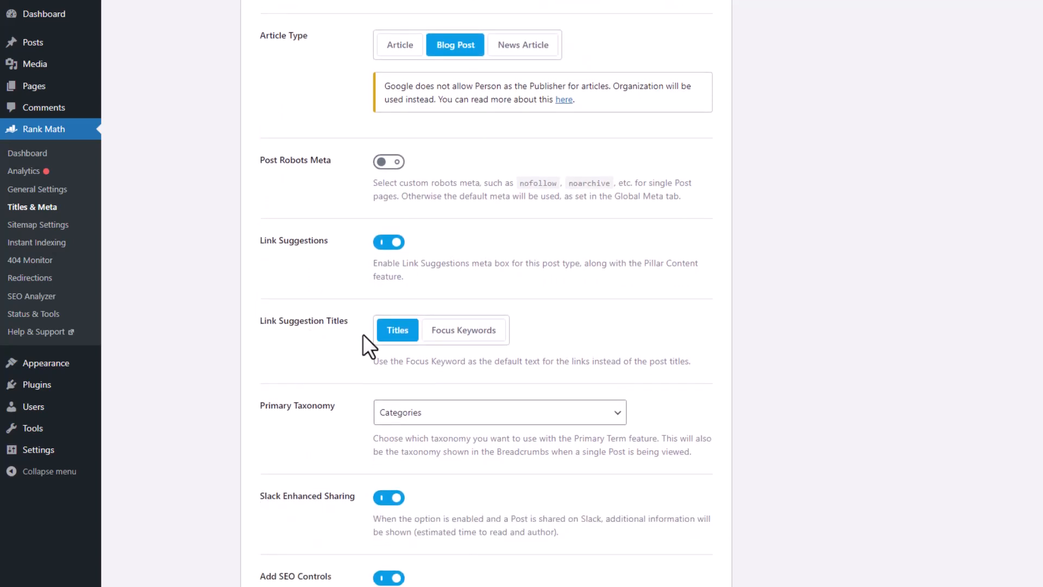
pyautogui.middleClick(341, 391)
pyautogui.scroll(-1, 340, 407)
pyautogui.scroll(-3, 340, 407)
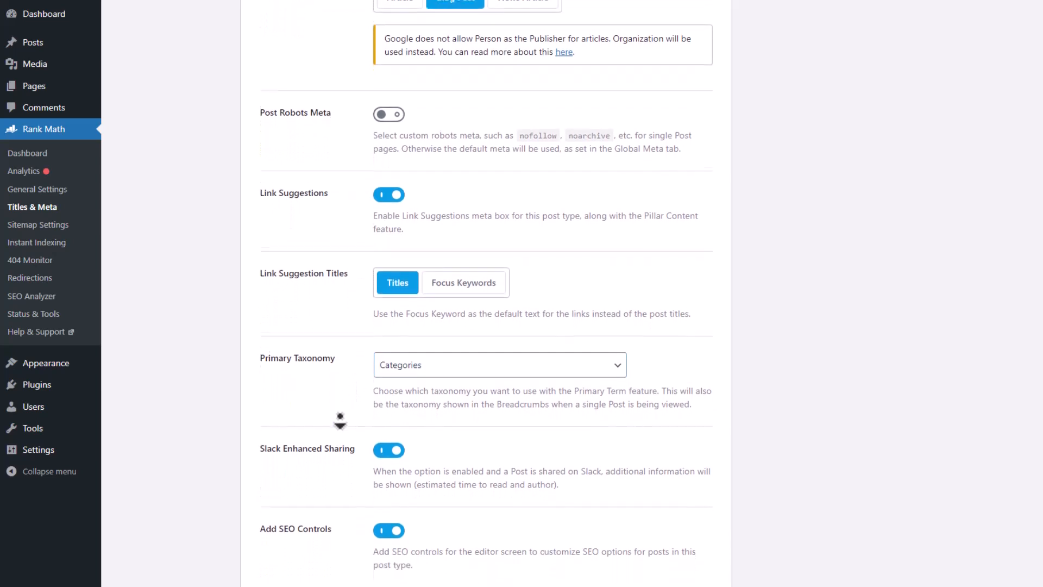
pyautogui.scroll(-3, 340, 418)
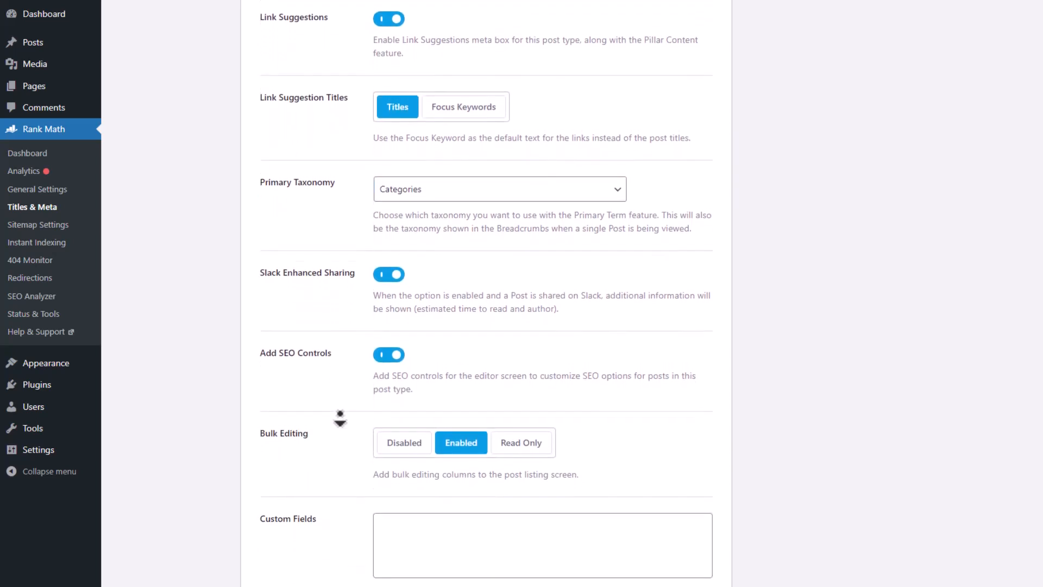
pyautogui.scroll(-1, 340, 418)
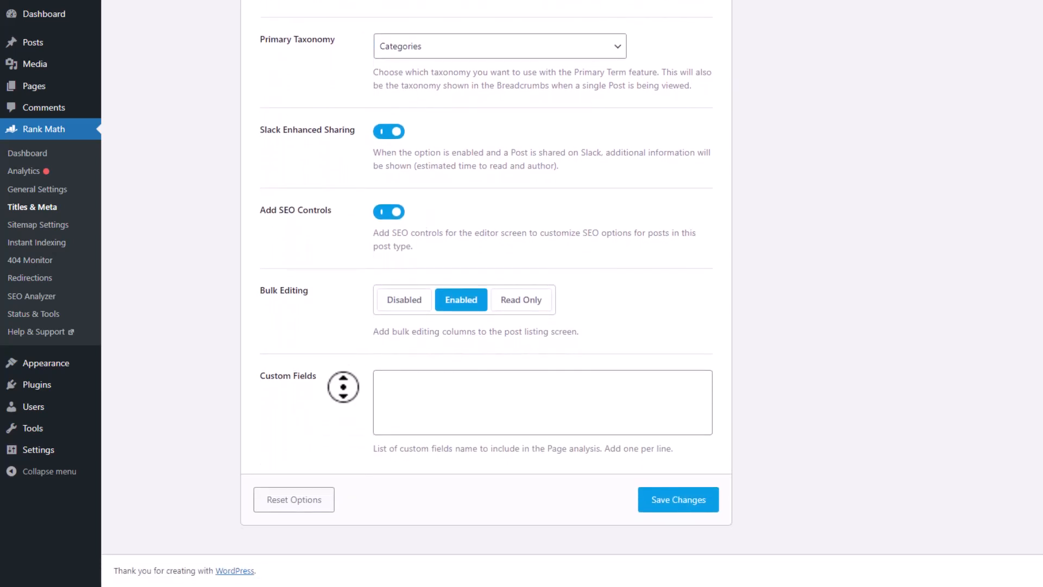
pyautogui.click(676, 504)
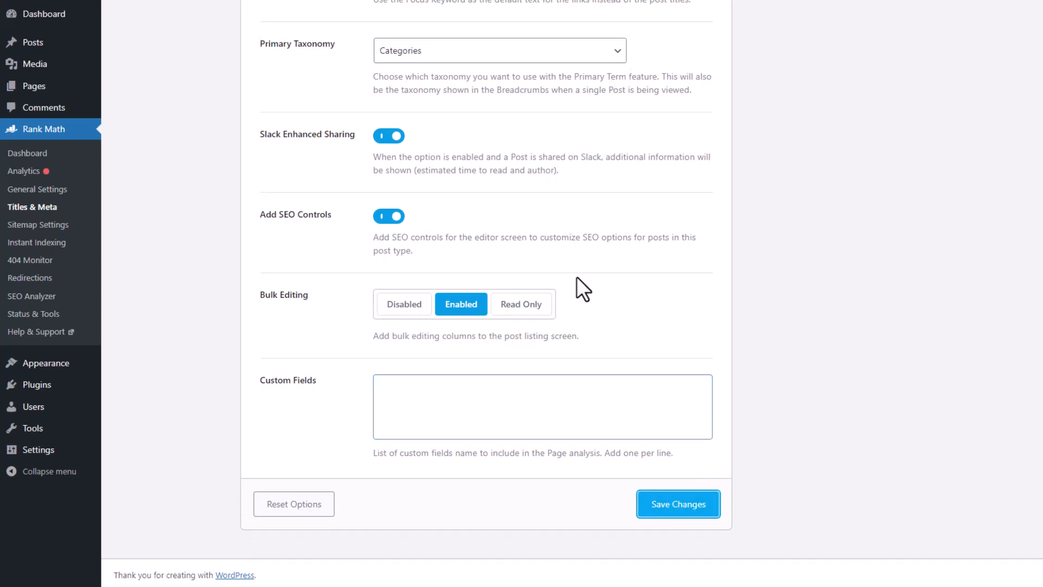
# Step: Examine the Pages settings, including schema type, article type, link suggestions, bulk editing and custom fields
pyautogui.click(175, 459)
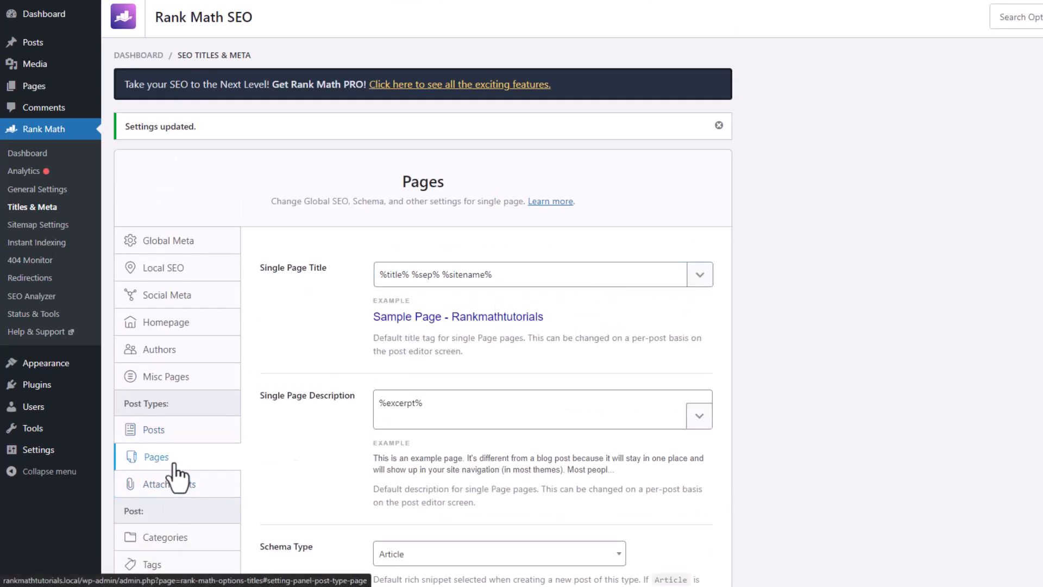
pyautogui.middleClick(305, 406)
pyautogui.scroll(-5, 304, 406)
pyautogui.scroll(-5, 305, 405)
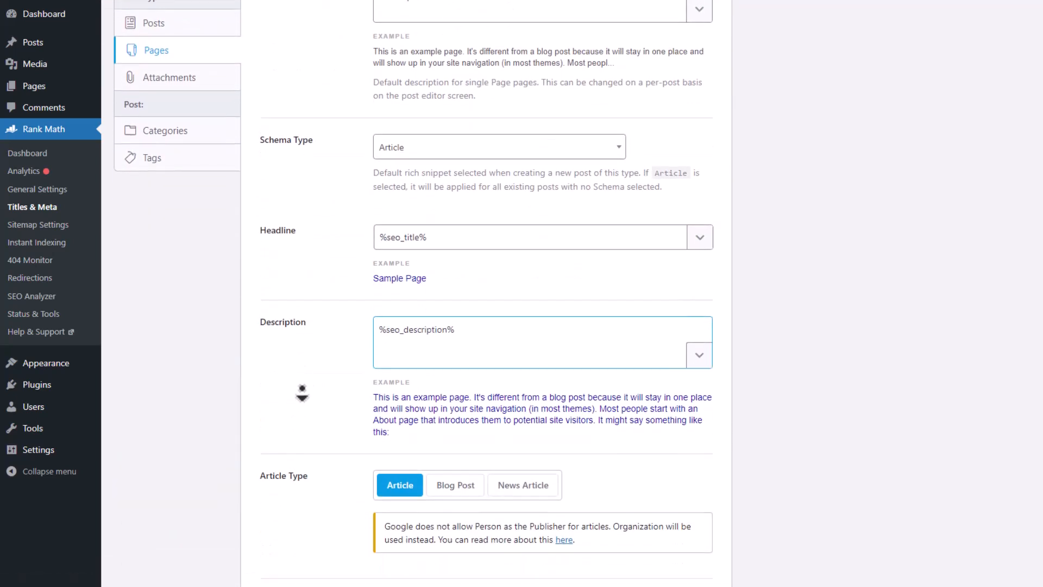
pyautogui.scroll(-7, 303, 375)
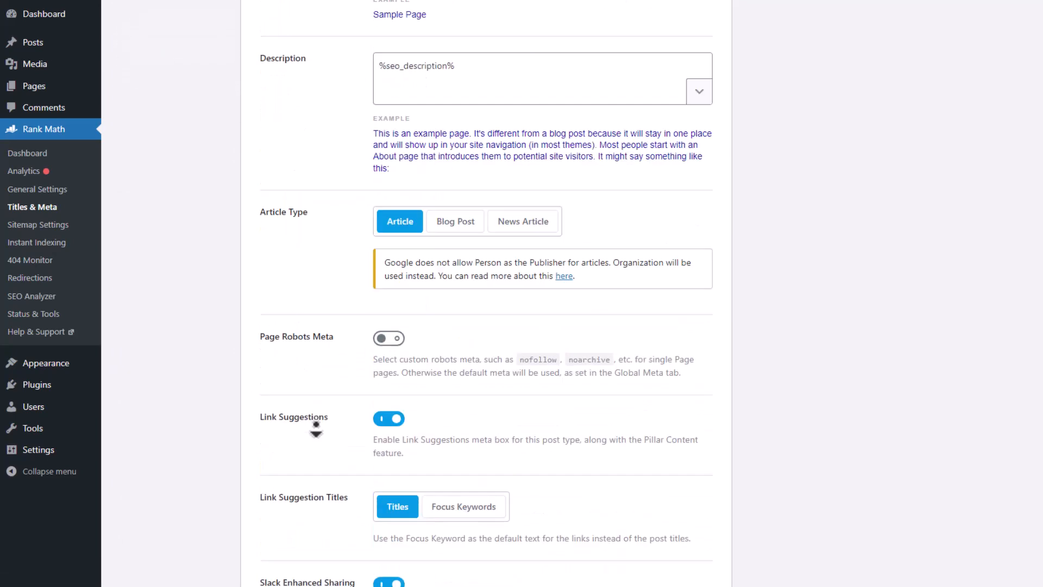
pyautogui.scroll(-4, 313, 396)
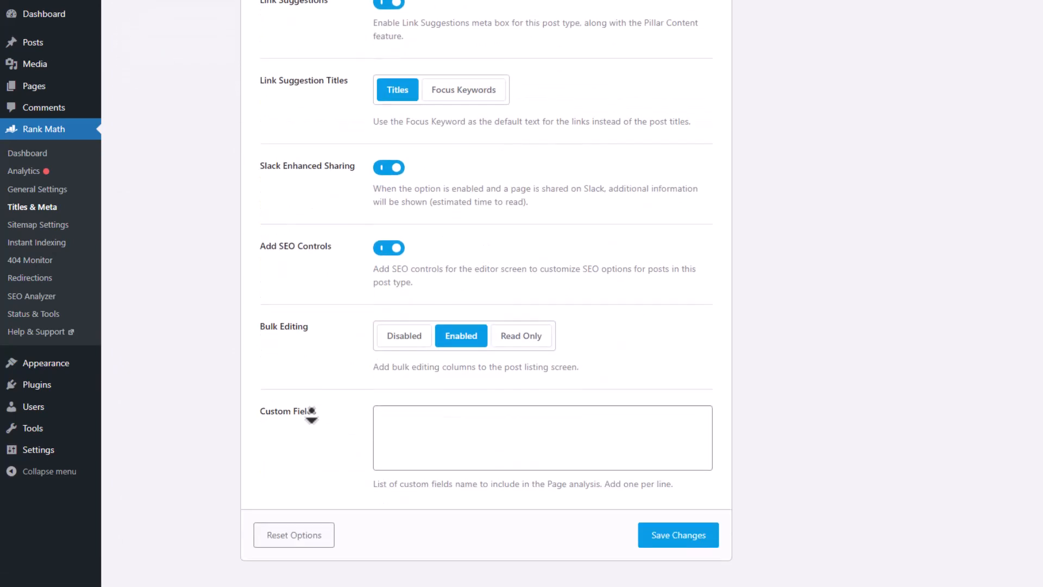
pyautogui.scroll(15, 309, 387)
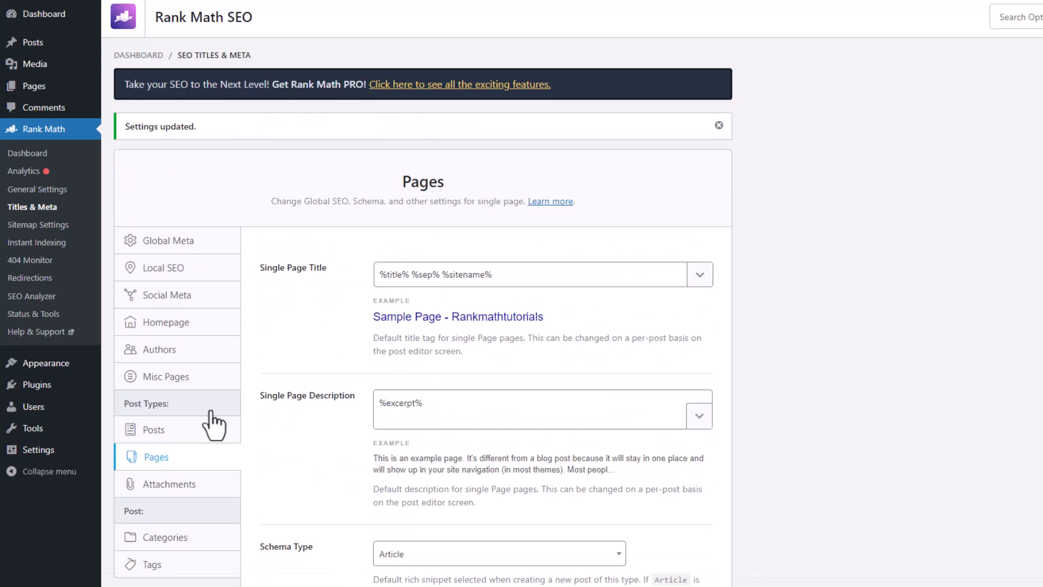
# Step: Look over the Attachments settings, then review the Categories archive settings and save them
pyautogui.click(146, 485)
pyautogui.scroll(-2, 496, 408)
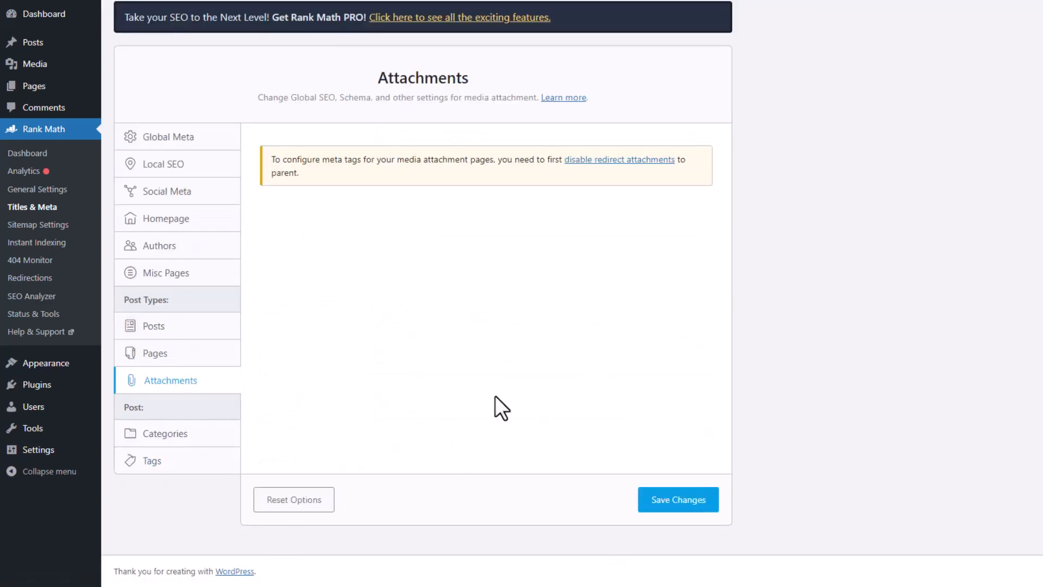
pyautogui.click(163, 445)
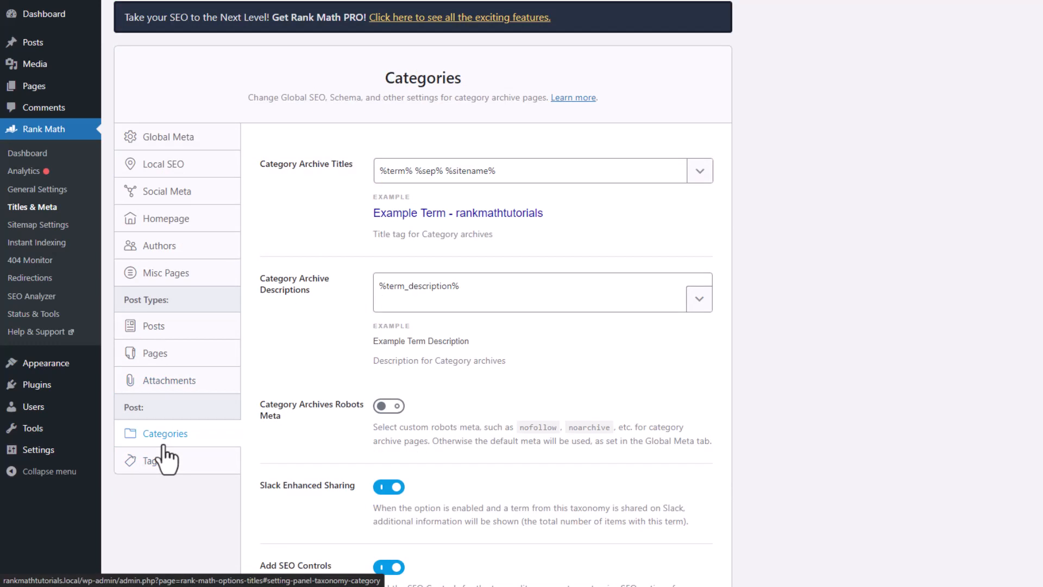
pyautogui.middleClick(312, 362)
pyautogui.scroll(-2, 316, 369)
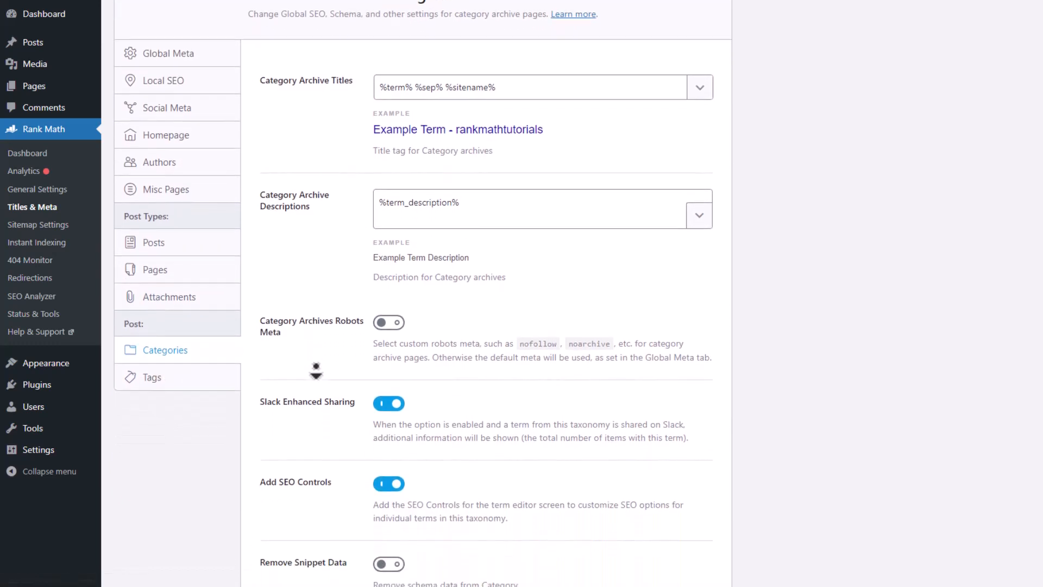
pyautogui.middleClick(317, 371)
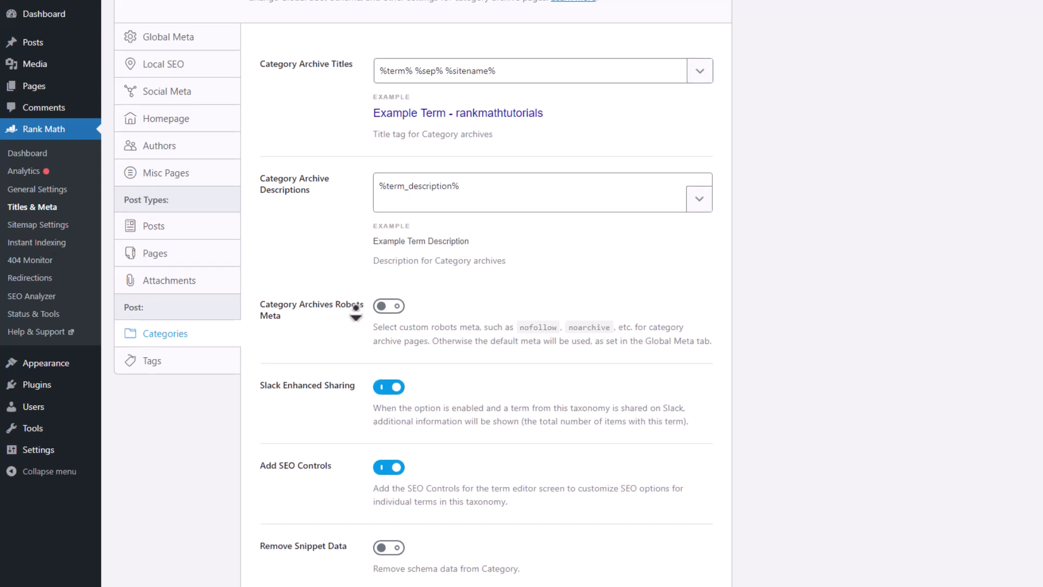
pyautogui.scroll(-3, 353, 307)
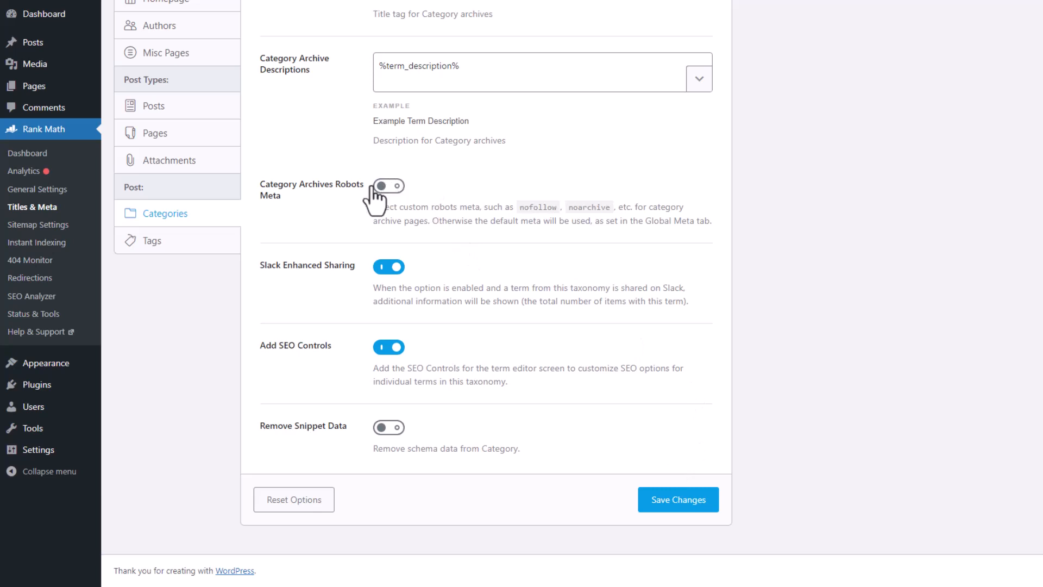
pyautogui.click(659, 500)
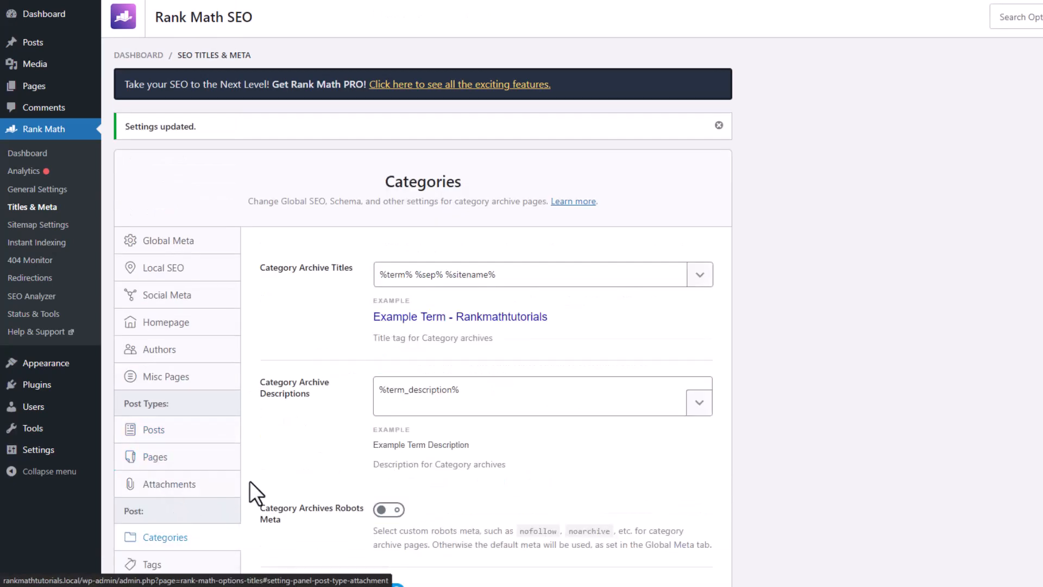
# Step: Open the Tags settings and examine the tag archive titles, descriptions, robots meta and advanced robots meta options
pyautogui.scroll(-5, 283, 489)
pyautogui.click(184, 302)
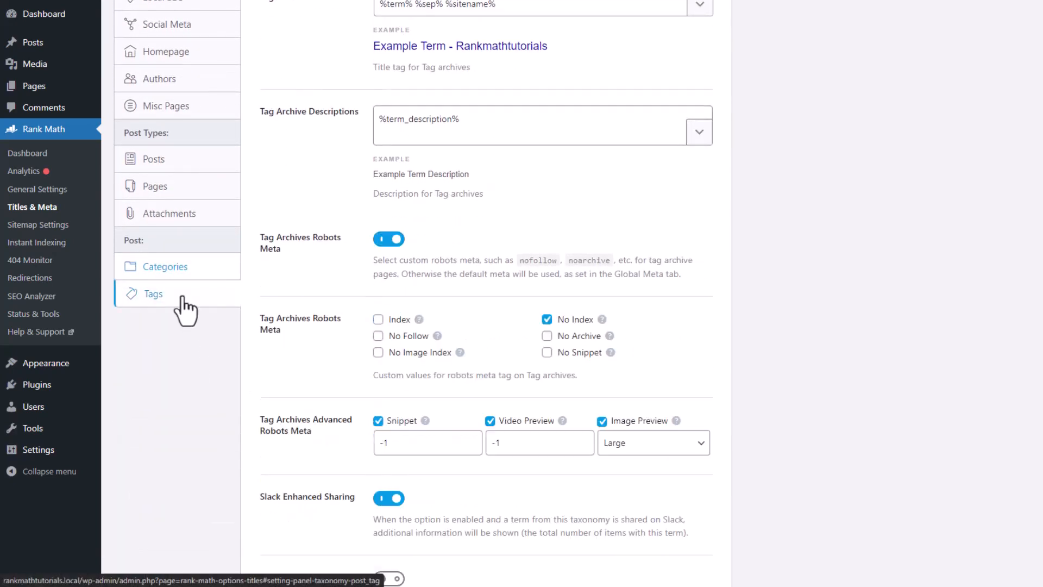
pyautogui.scroll(5, 353, 298)
pyautogui.scroll(1, 346, 228)
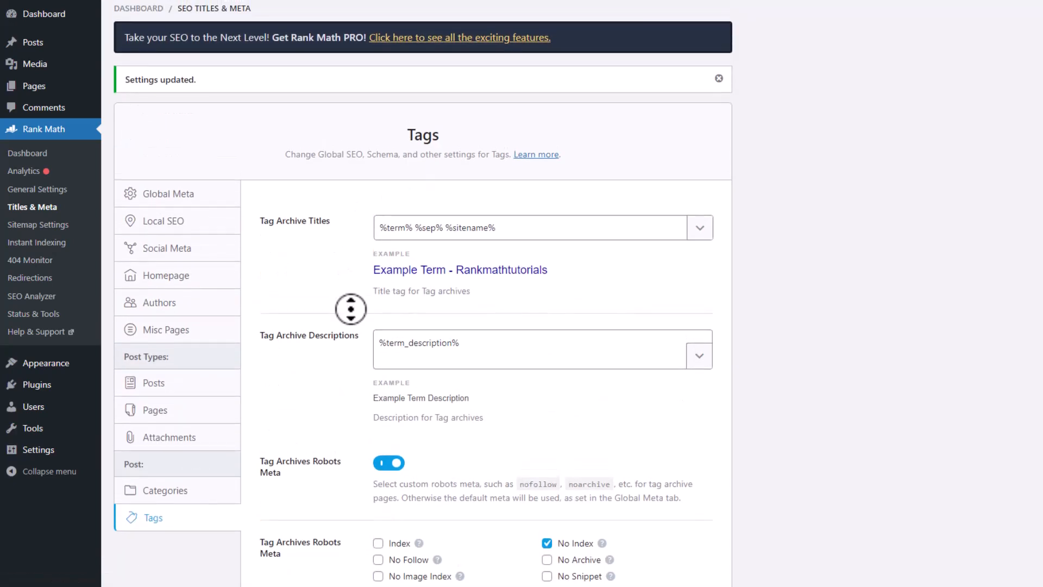
pyautogui.scroll(-1, 354, 326)
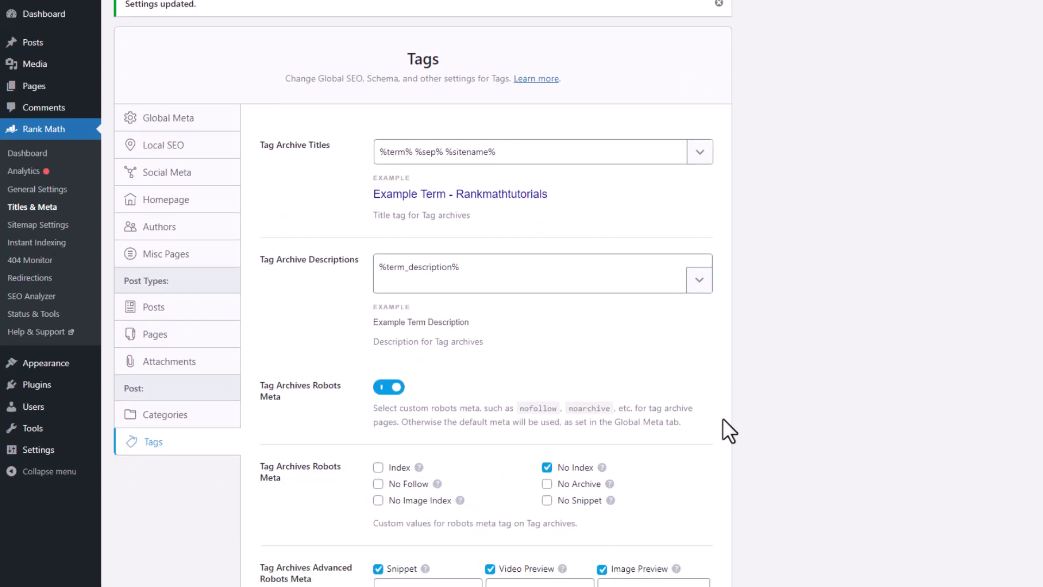
pyautogui.scroll(-7, 722, 429)
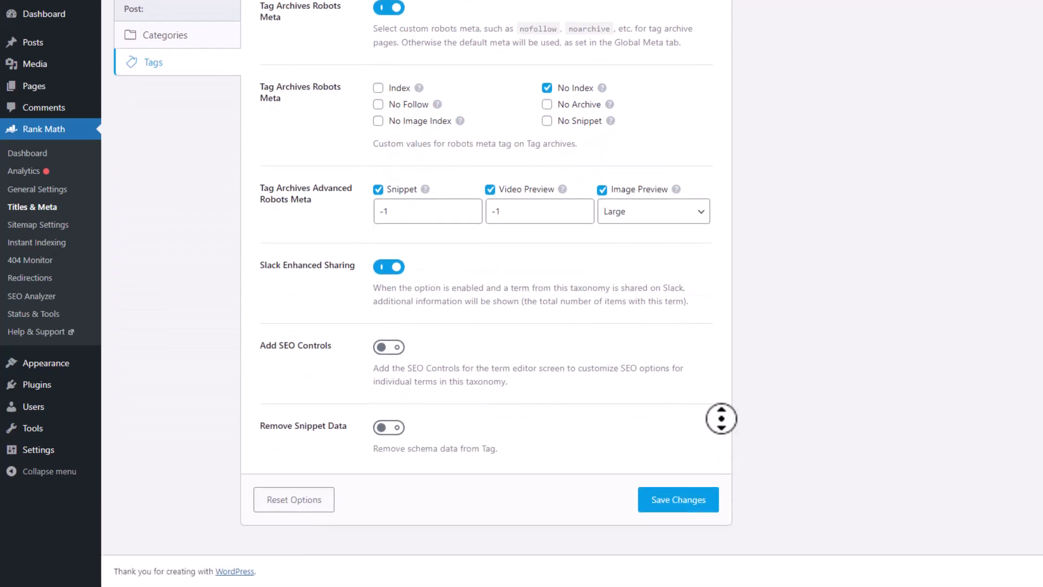
pyautogui.scroll(6, 722, 419)
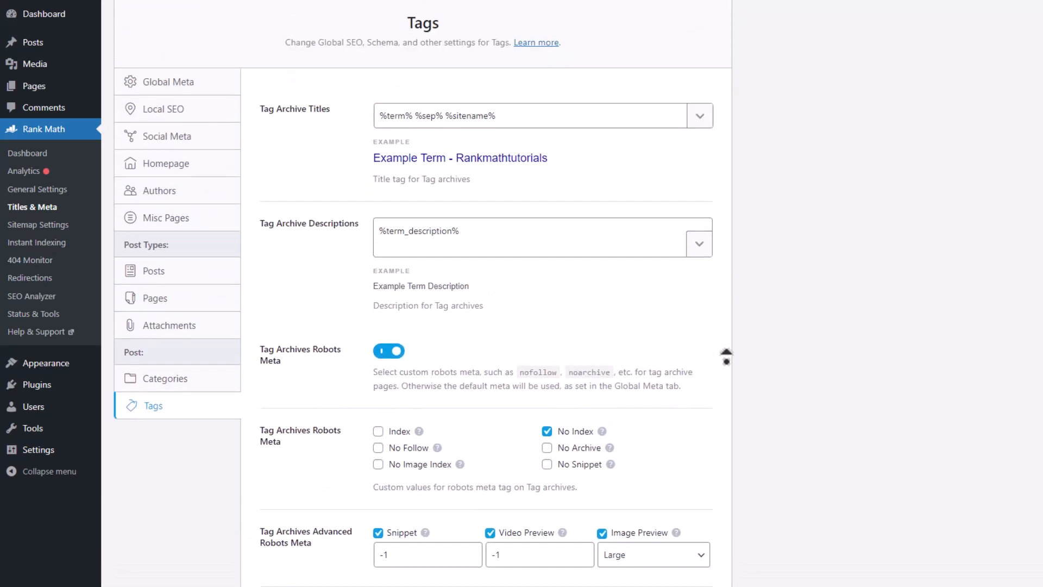
pyautogui.scroll(3, 727, 356)
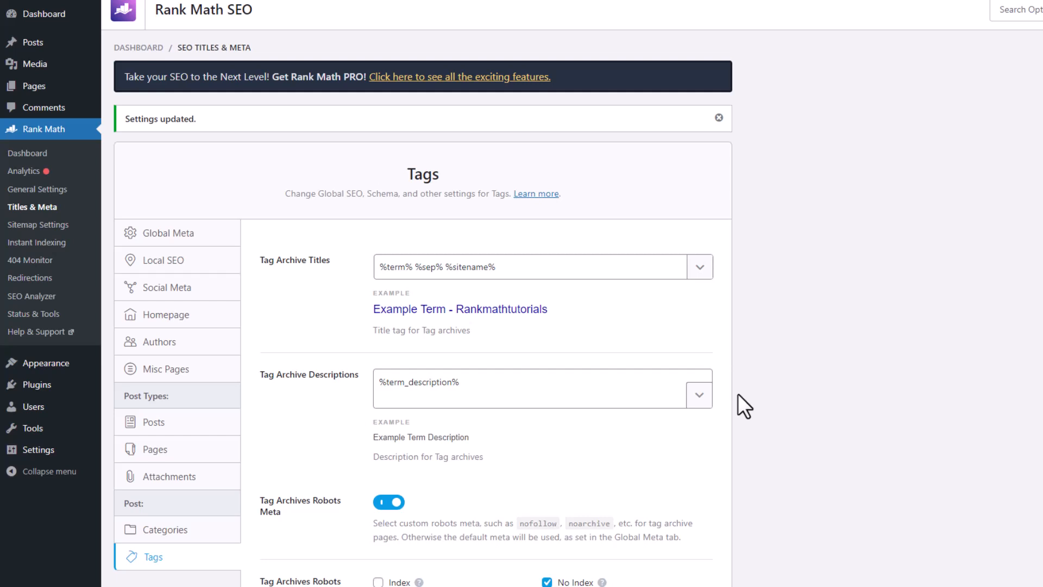
# Step: Review the tag archive options from robots meta through Slack sharing, SEO controls and snippet data, and save the Tags settings
pyautogui.middleClick(775, 336)
pyautogui.scroll(-7, 761, 406)
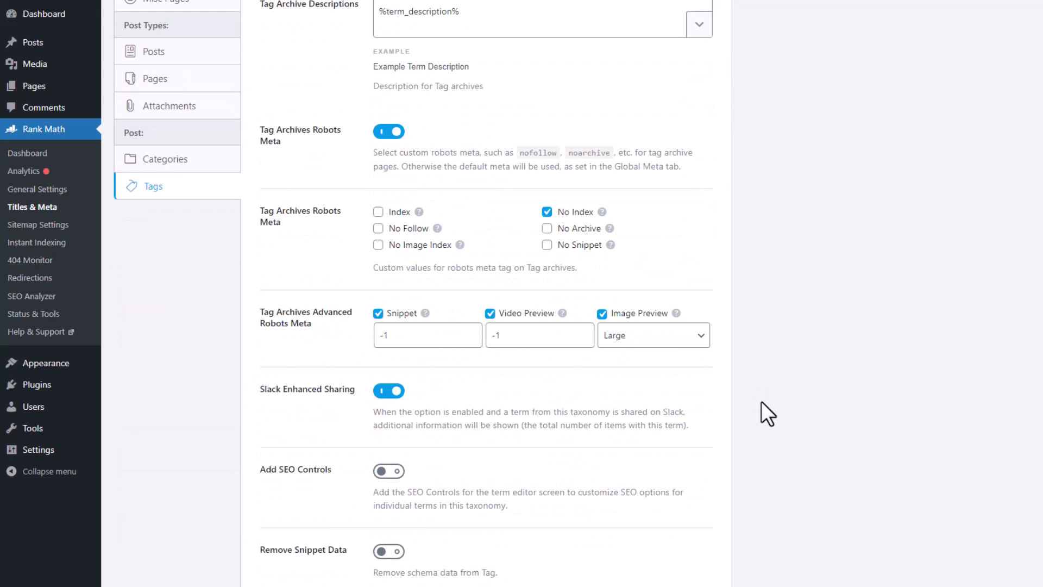
pyautogui.middleClick(807, 390)
pyautogui.scroll(-2, 796, 433)
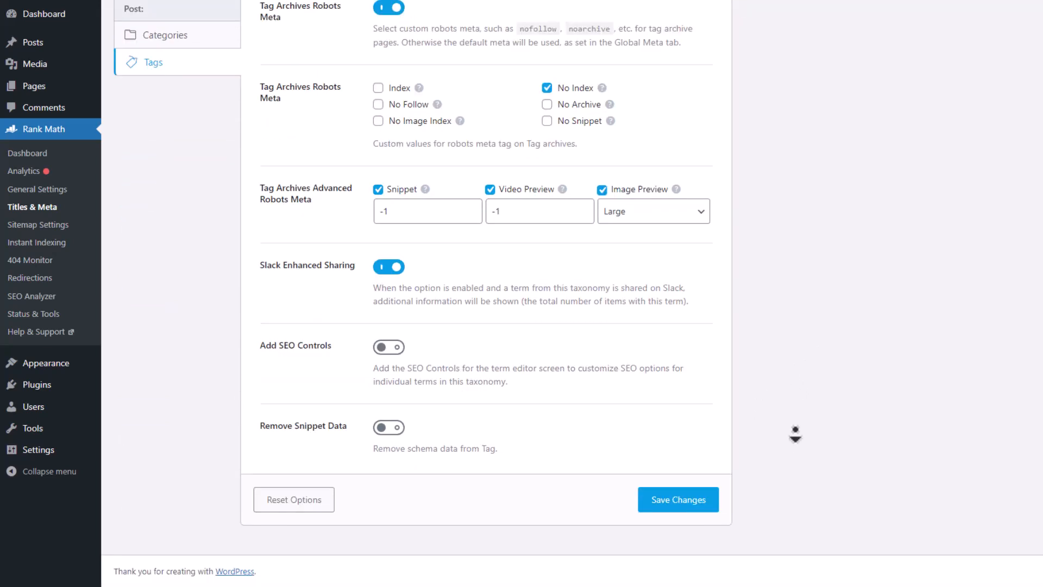
pyautogui.click(689, 503)
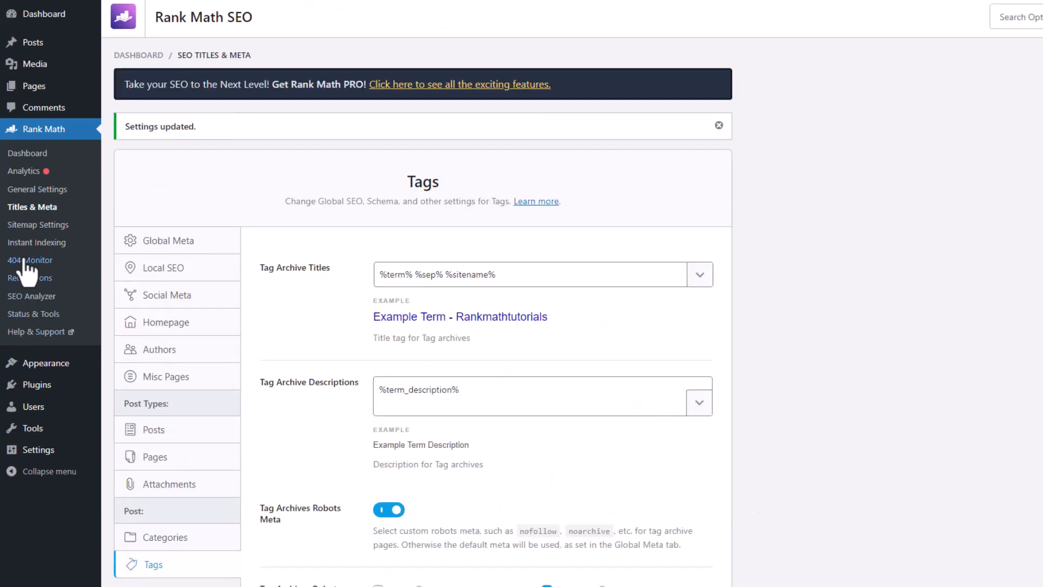
# Step: In the general Sitemap Settings, enable Include Featured Images and save the changes
pyautogui.click(29, 227)
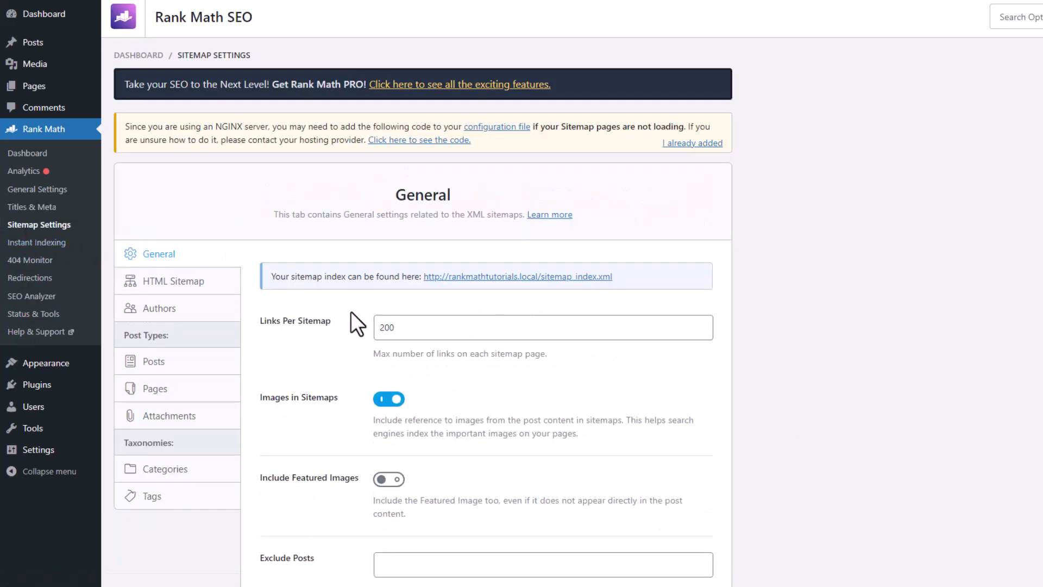
pyautogui.scroll(-3, 396, 277)
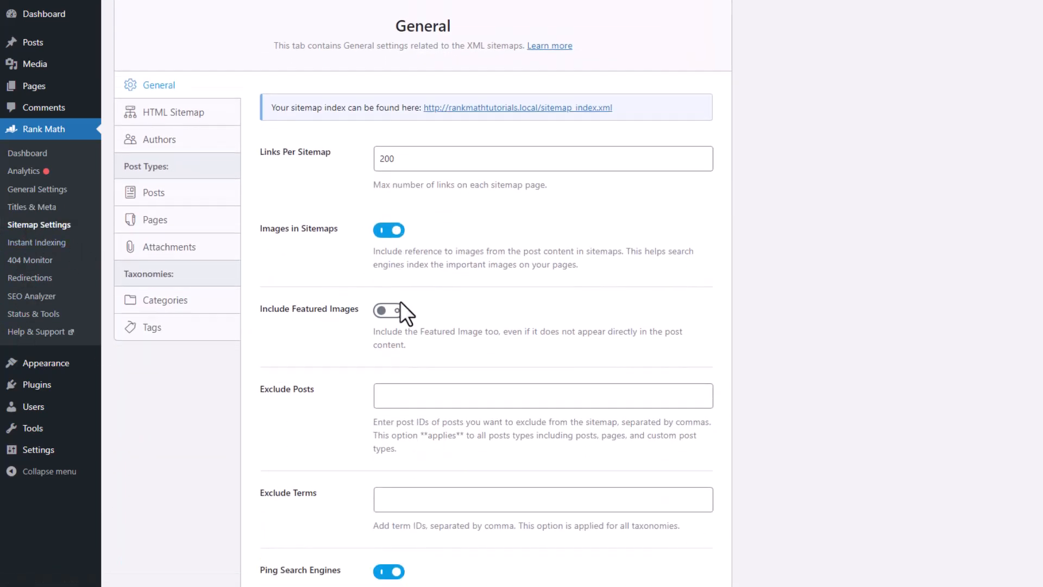
pyautogui.click(390, 308)
pyautogui.scroll(-3, 493, 359)
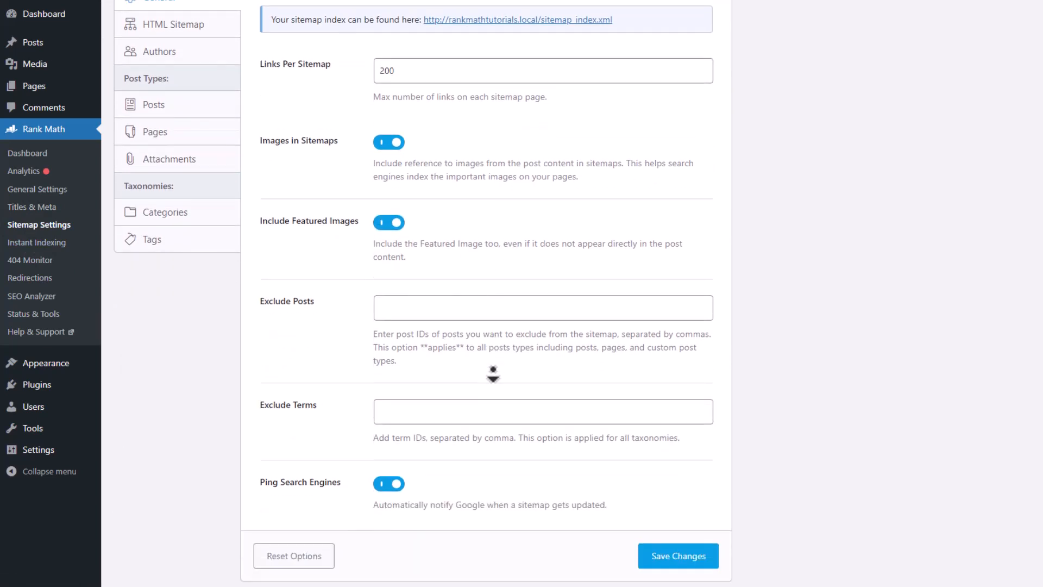
pyautogui.click(682, 500)
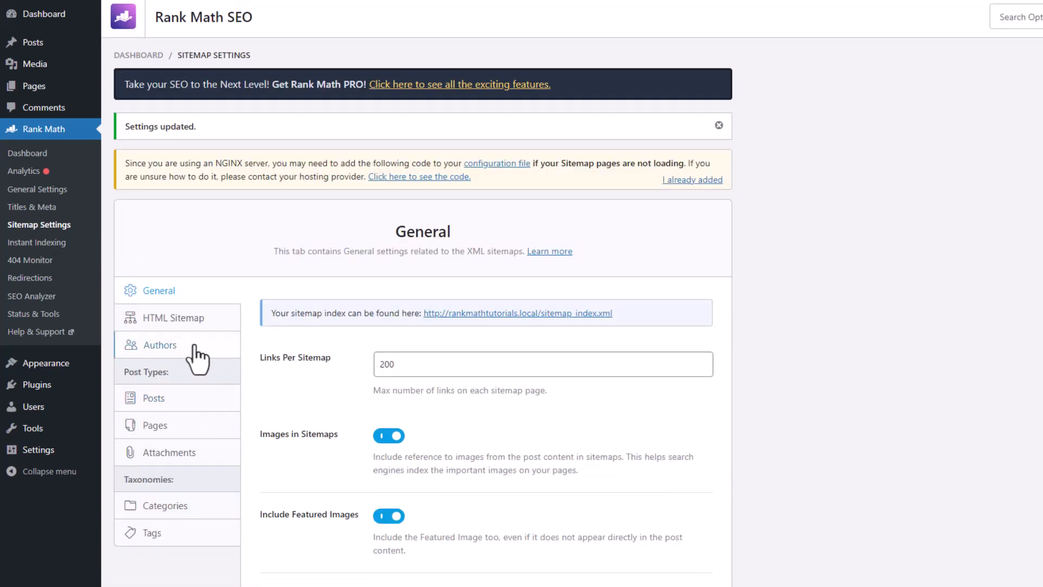
# Step: Examine the HTML Sitemap settings, including display format, sorting, dates and item titles, and select the sitemap shortcode
pyautogui.click(199, 318)
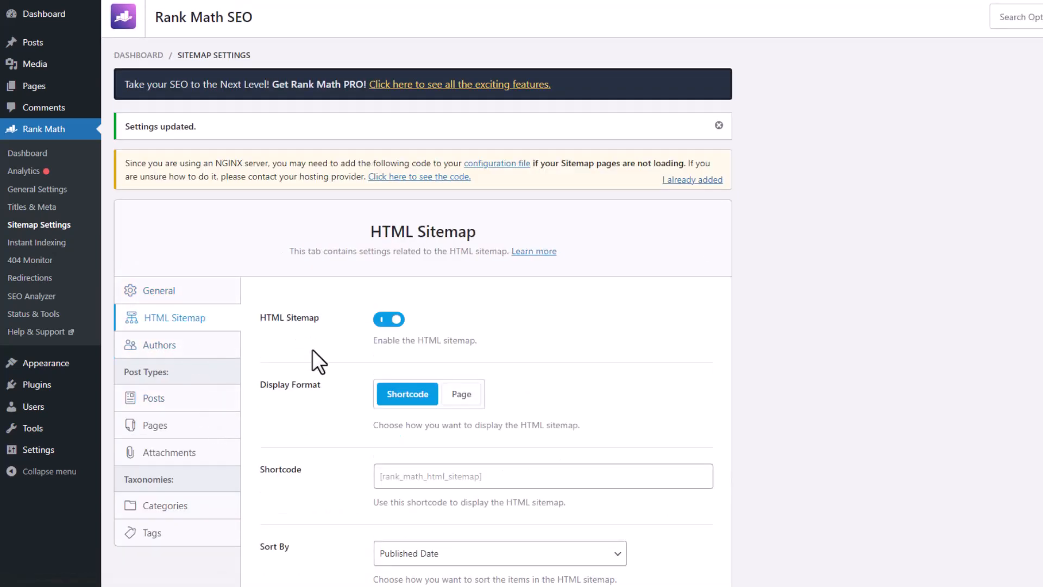
pyautogui.scroll(-5, 333, 481)
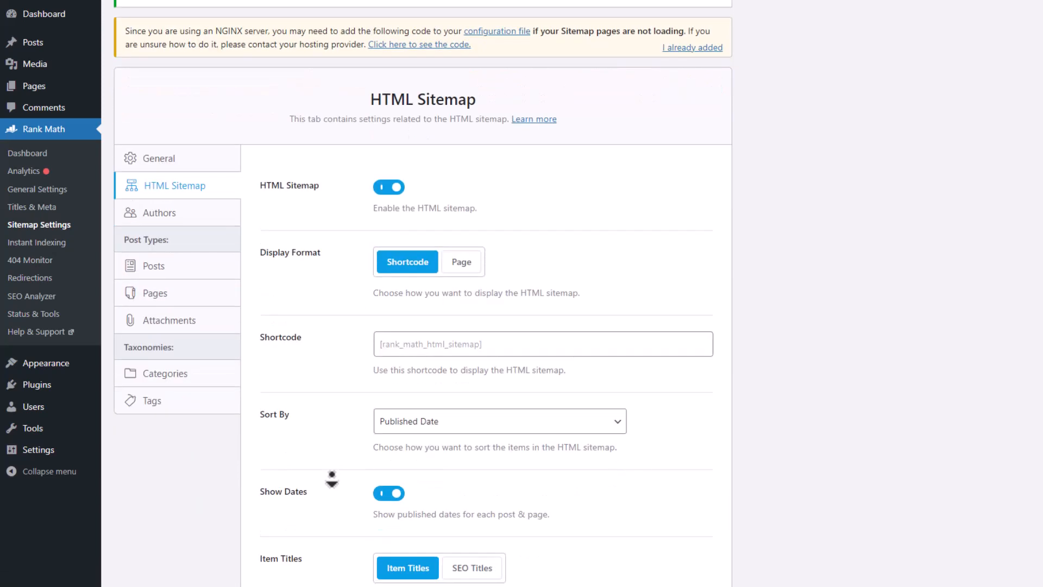
pyautogui.click(444, 246)
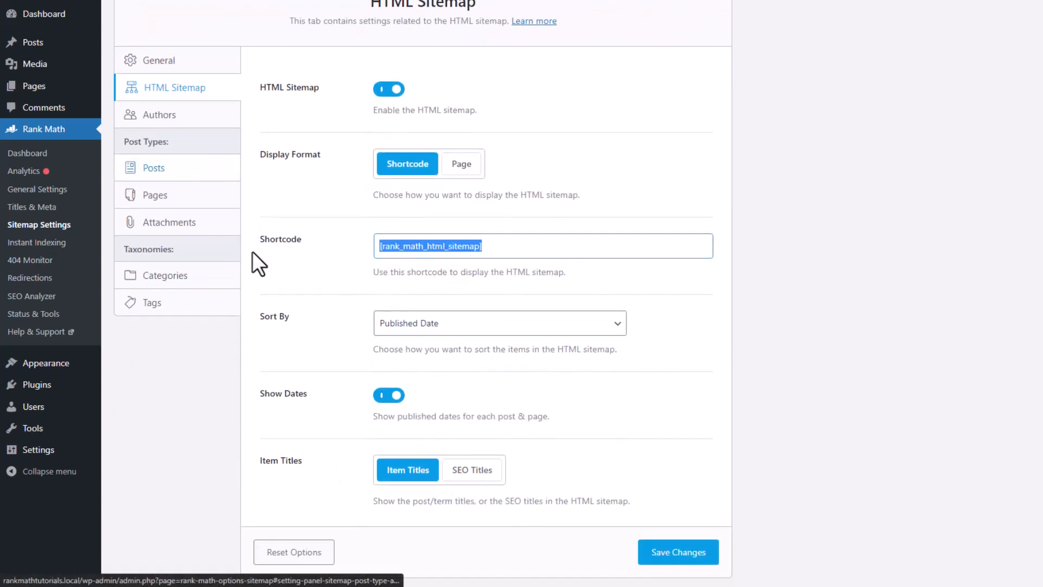
# Step: Examine the sitemap inclusion settings for Authors, Posts, Pages, Attachments, Categories and Tags
pyautogui.click(172, 116)
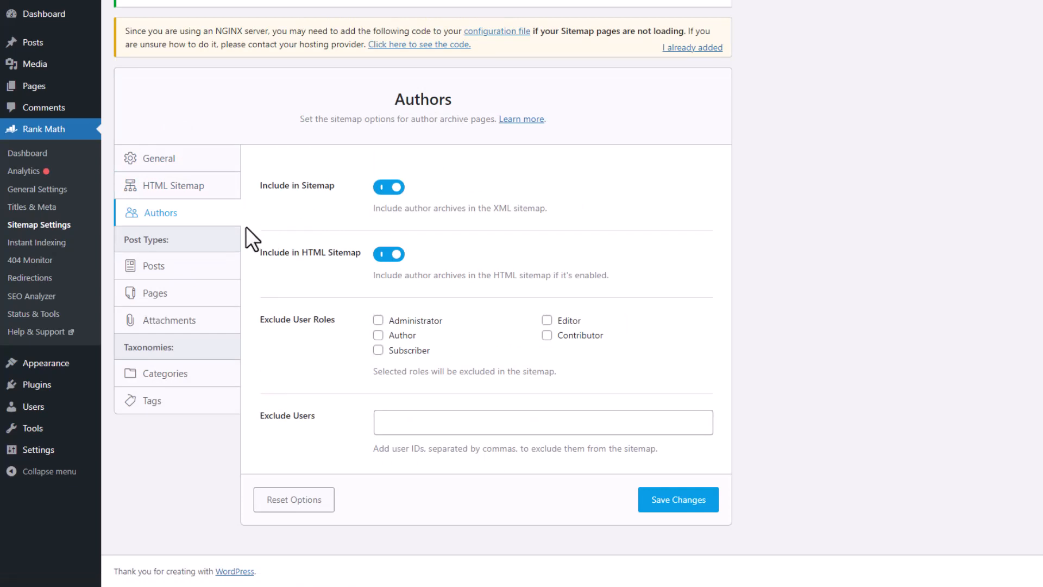
pyautogui.click(199, 273)
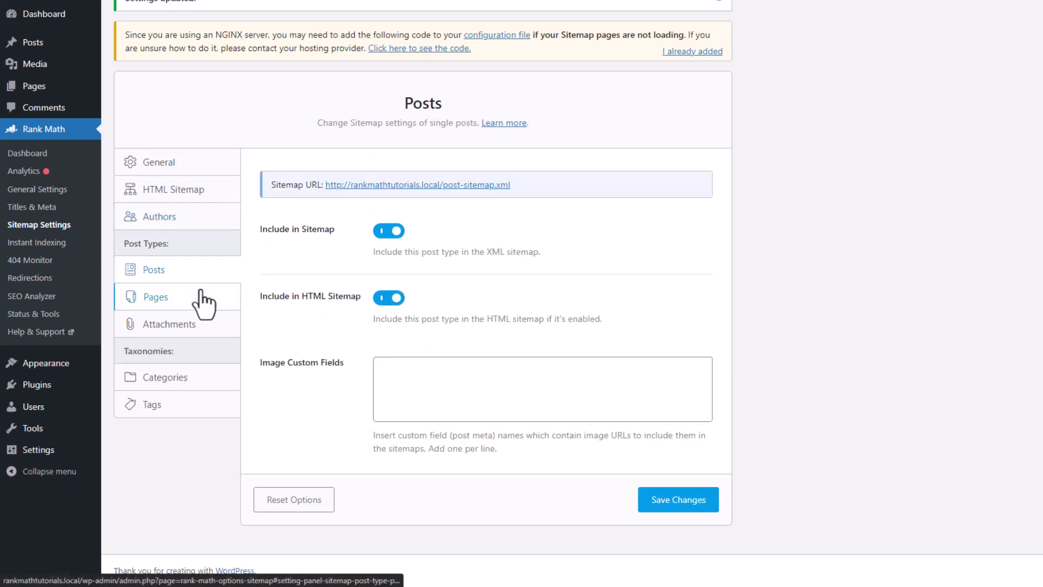
pyautogui.click(211, 325)
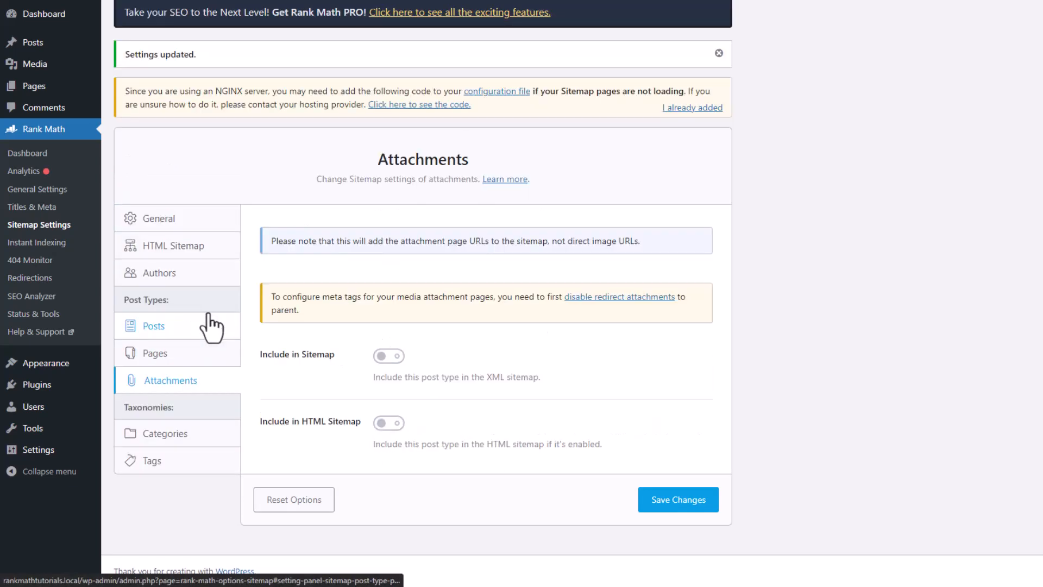
pyautogui.click(213, 356)
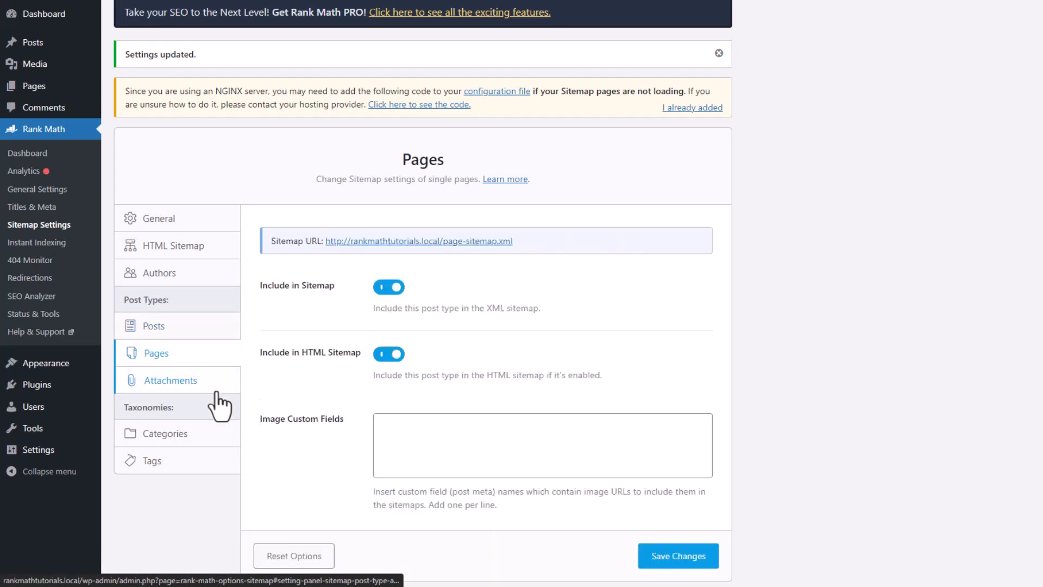
pyautogui.click(217, 392)
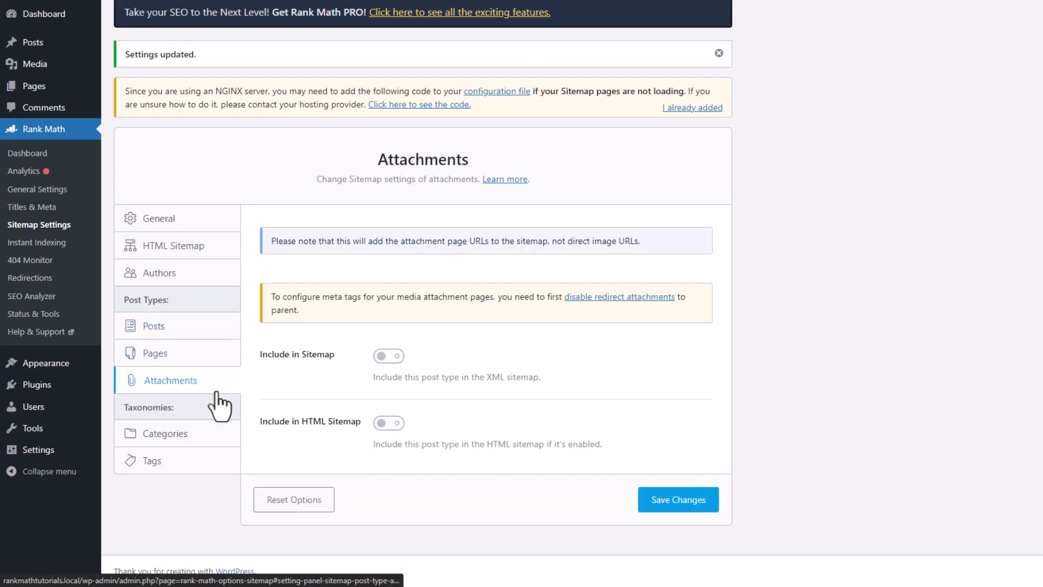
pyautogui.click(225, 435)
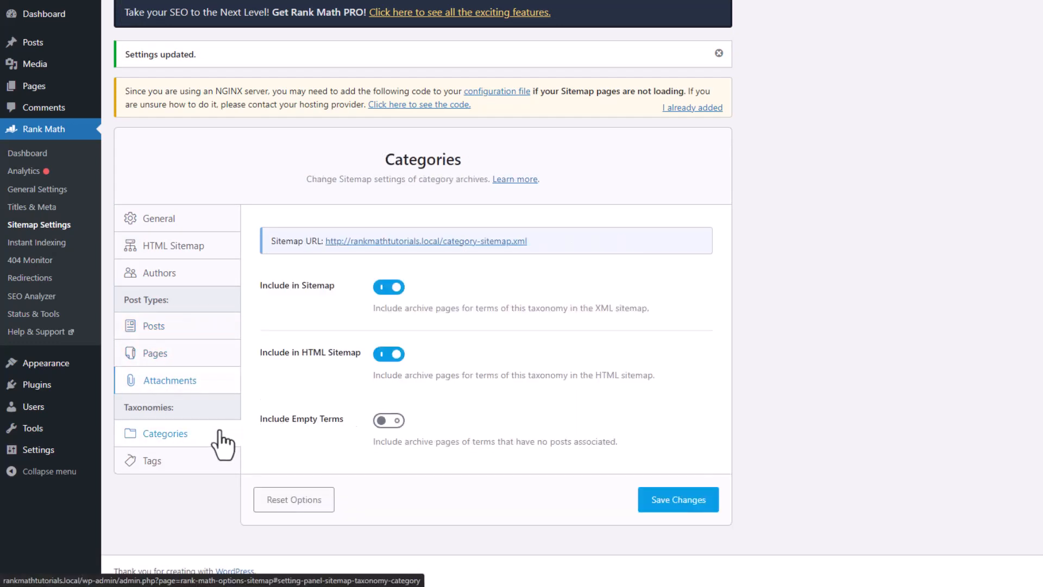
pyautogui.click(228, 462)
pyautogui.click(228, 463)
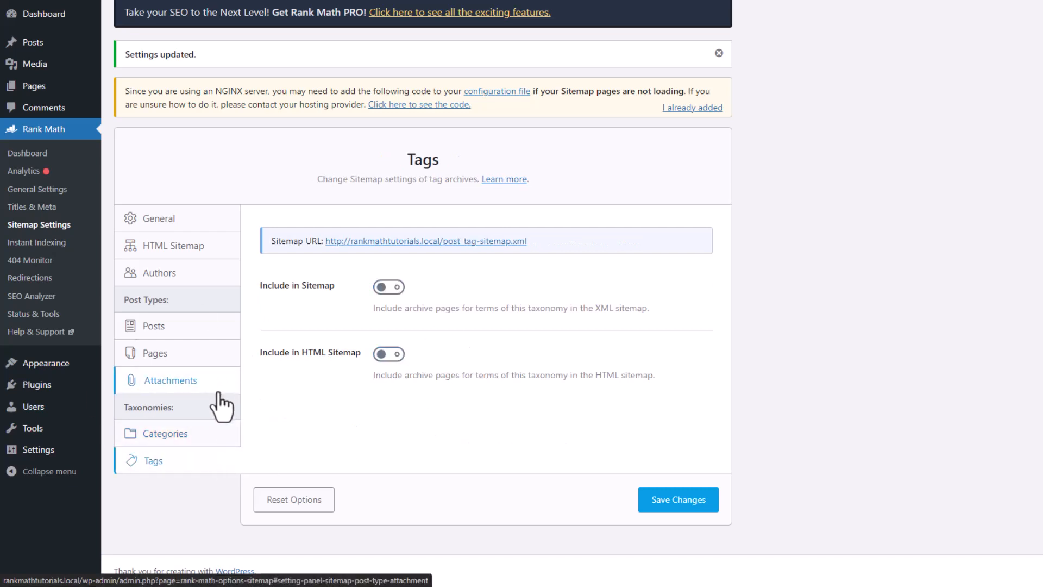
# Step: Look through the Instant Indexing, 404 Monitor and Redirections pages of Rank Math
pyautogui.click(61, 261)
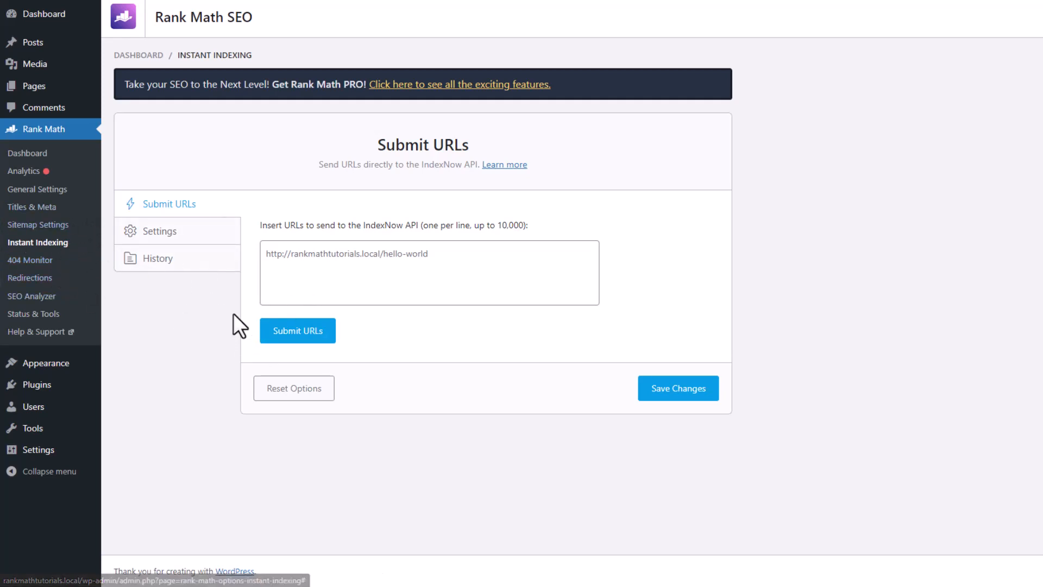
pyautogui.click(59, 269)
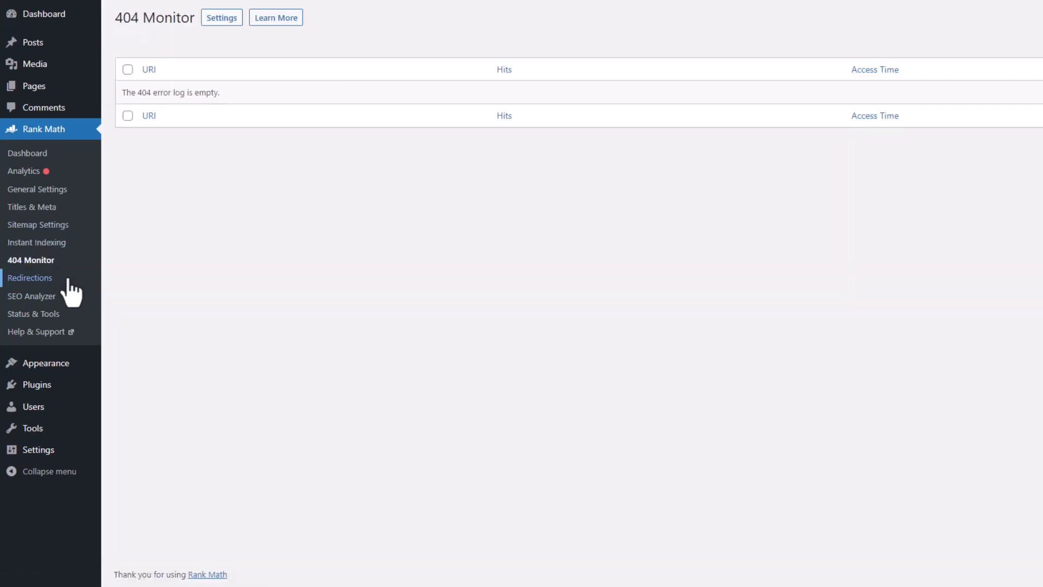
pyautogui.click(62, 277)
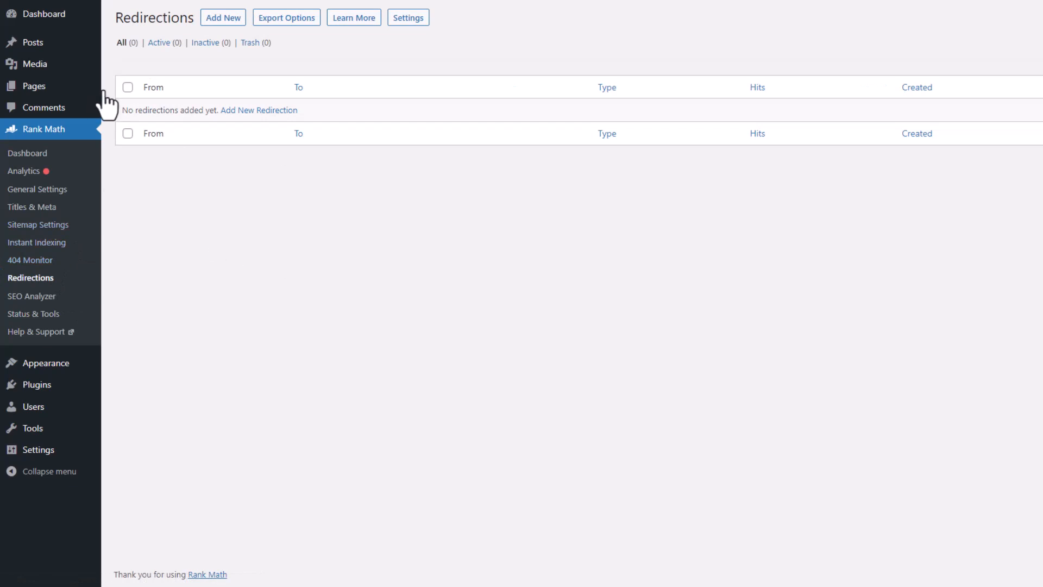
pyautogui.click(79, 314)
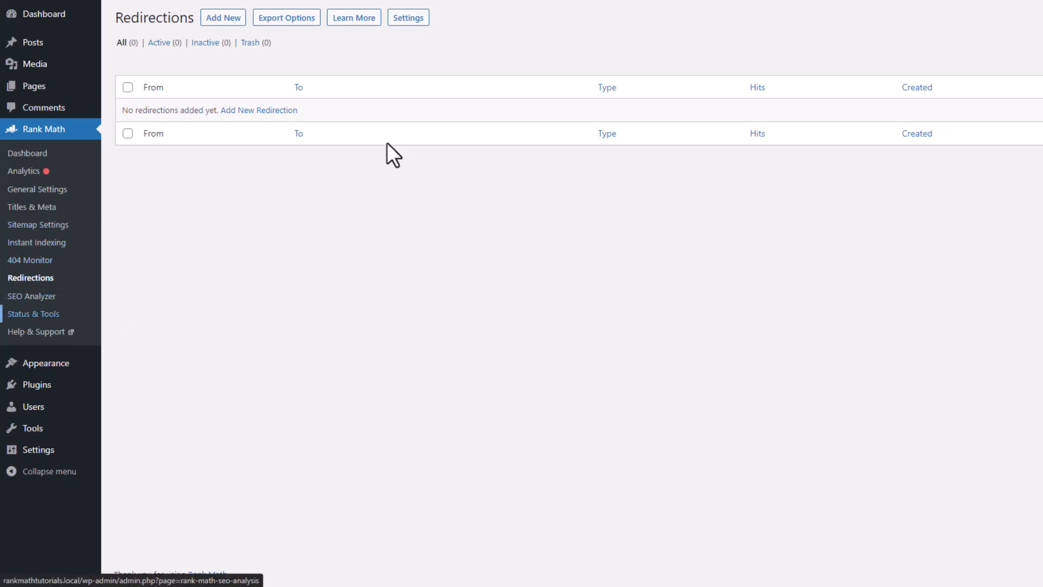